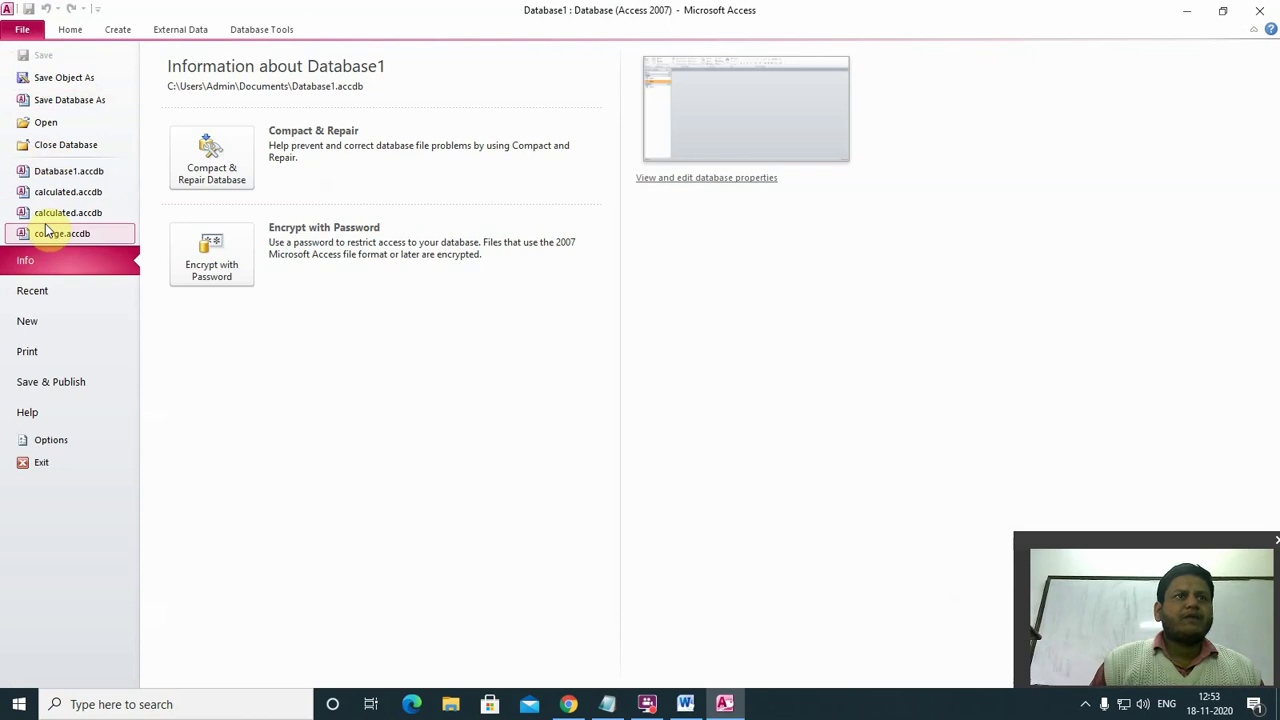
# Open the recent college.accdb database and view its exam table.
pyautogui.click(60, 236)
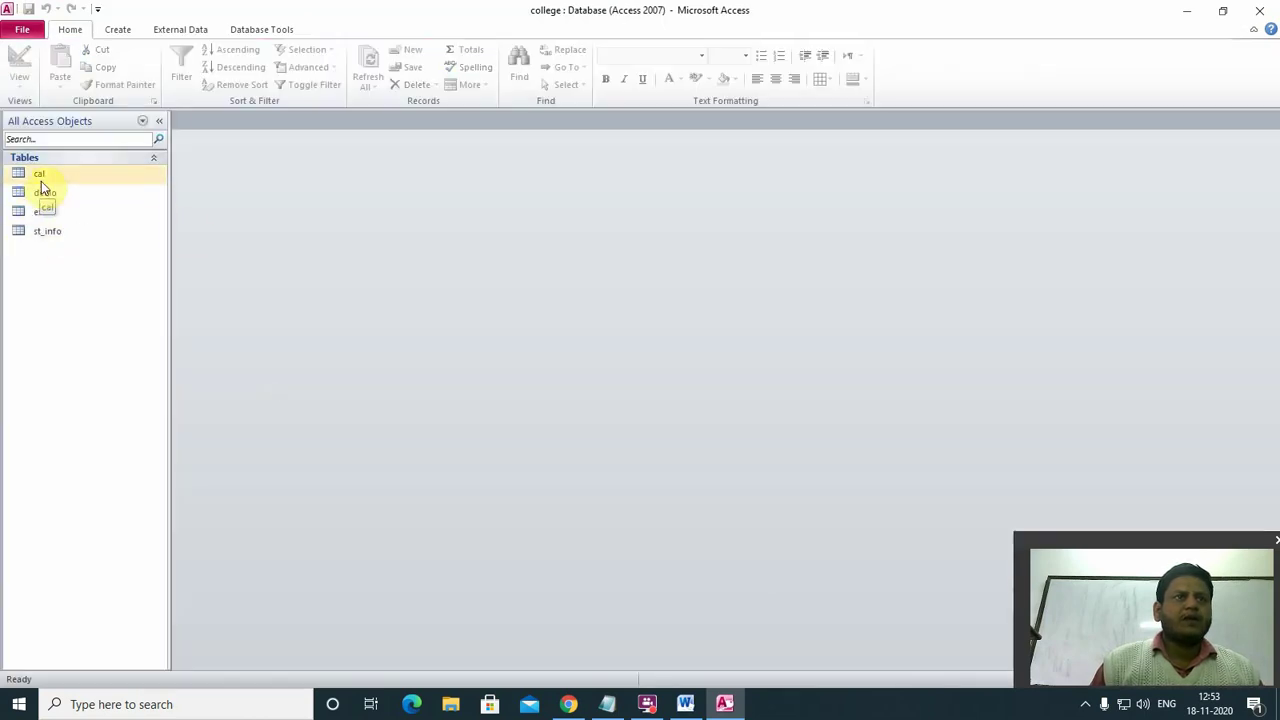
pyautogui.click(40, 209)
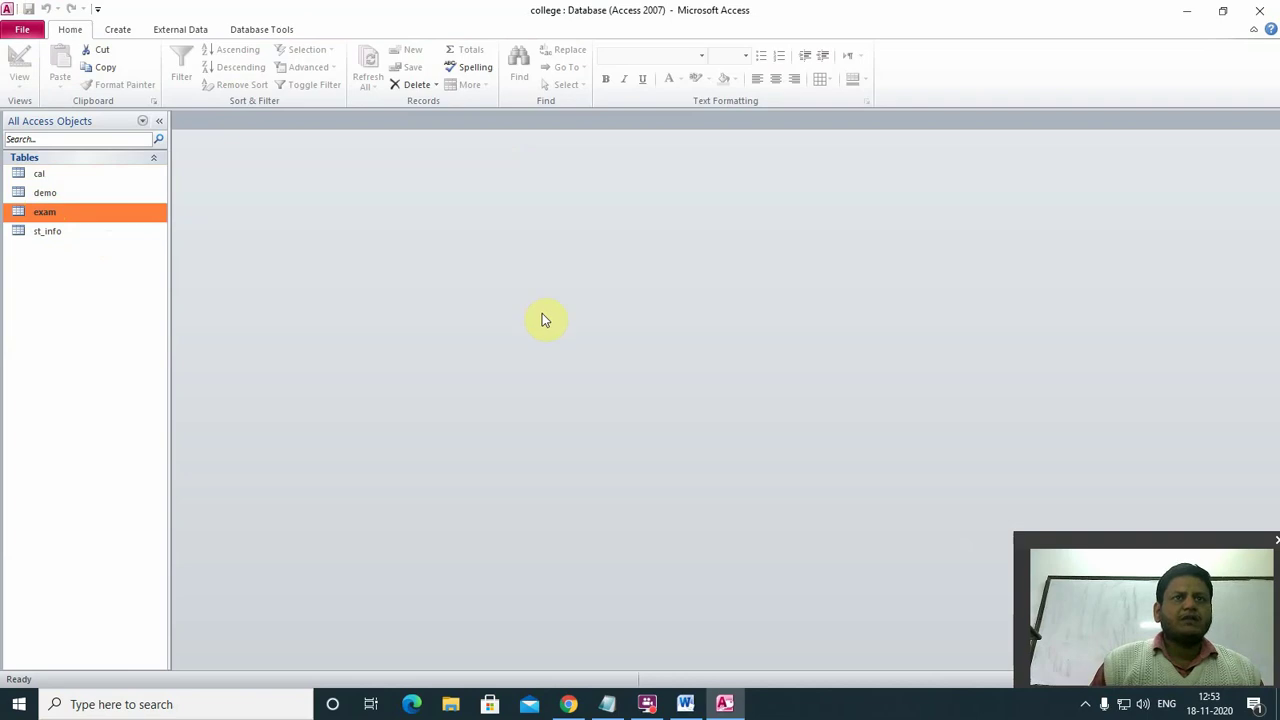
pyautogui.doubleClick(45, 212)
pyautogui.click(45, 212)
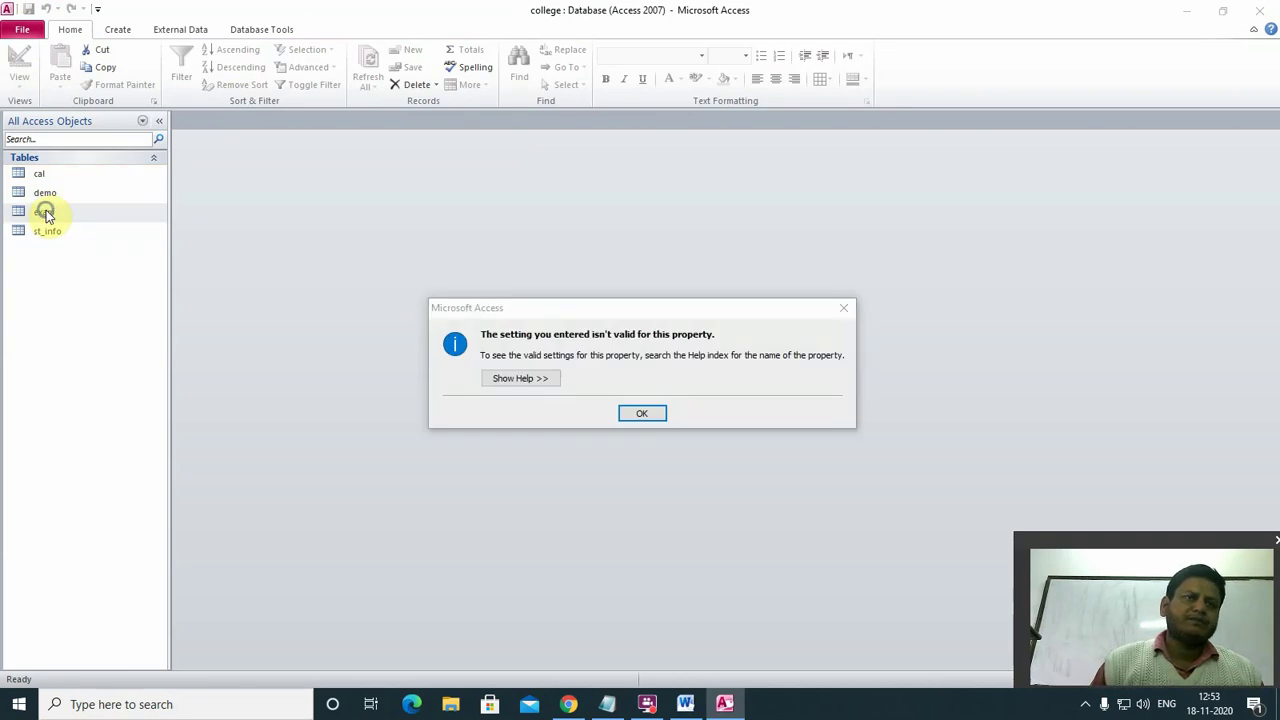
pyautogui.click(642, 414)
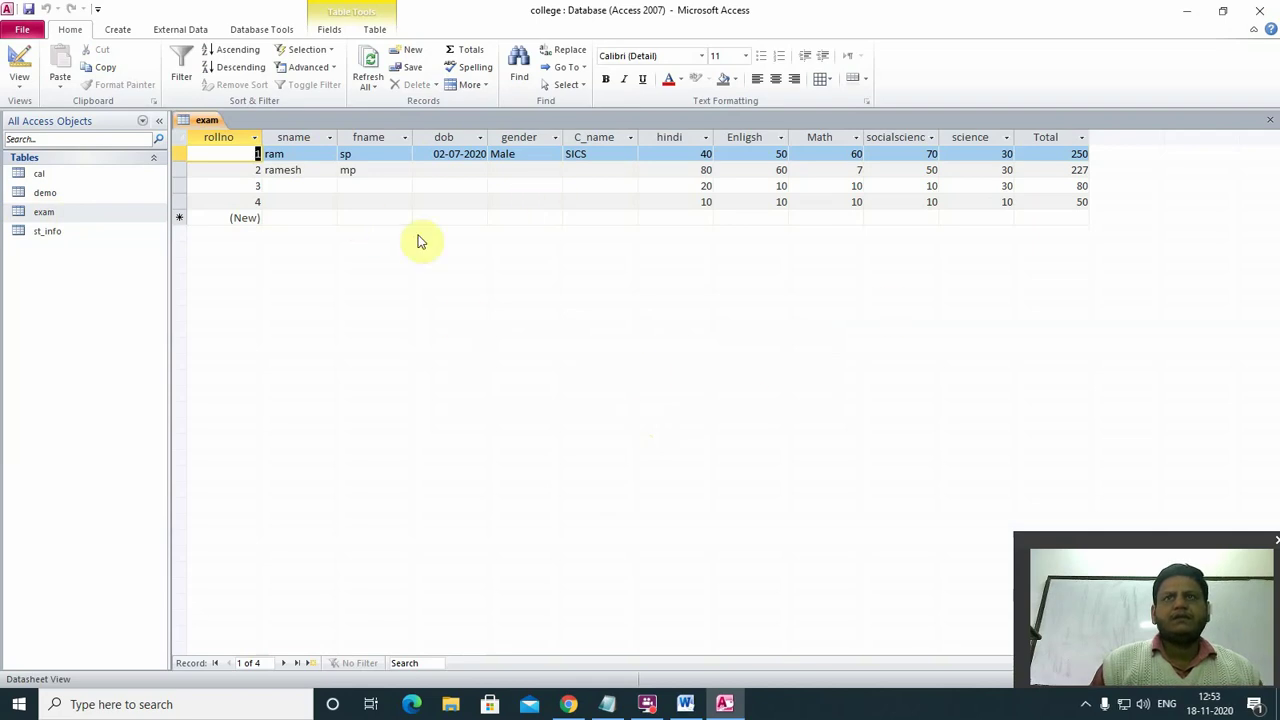
# Open the st_info and cal tables to view their records.
pyautogui.doubleClick(56, 229)
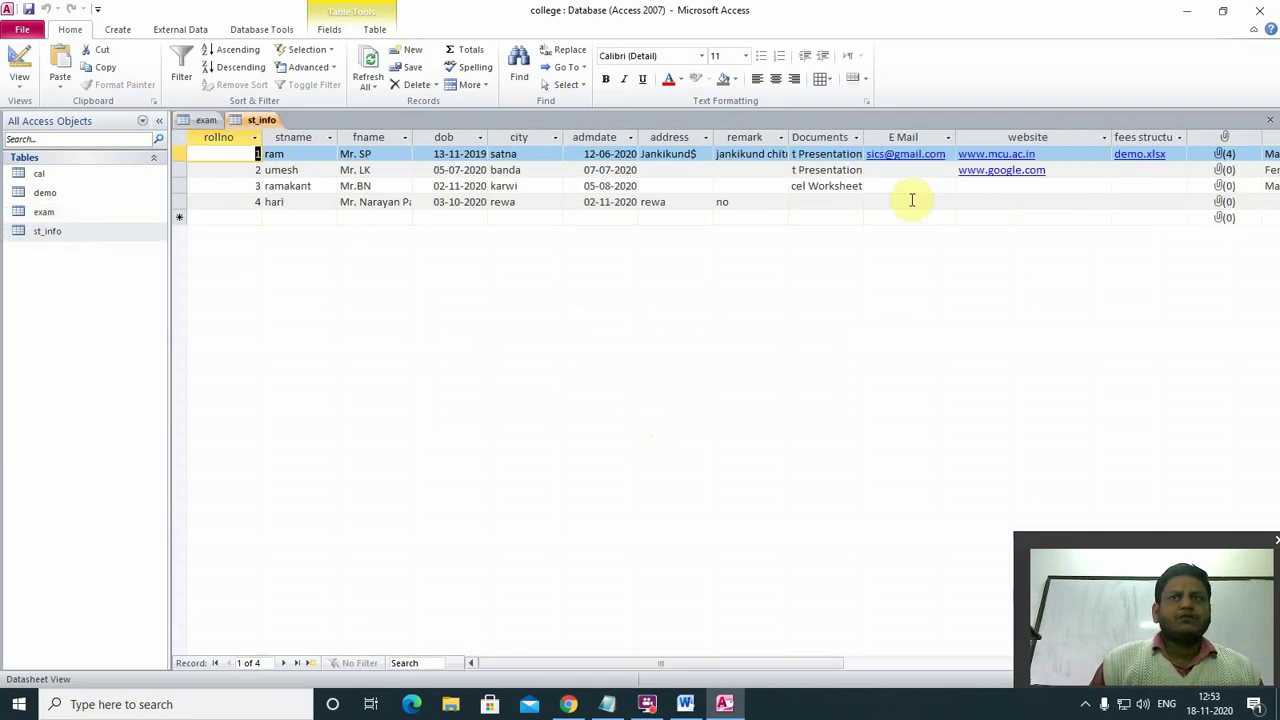
pyautogui.moveTo(629, 663); pyautogui.dragTo(205, 602)
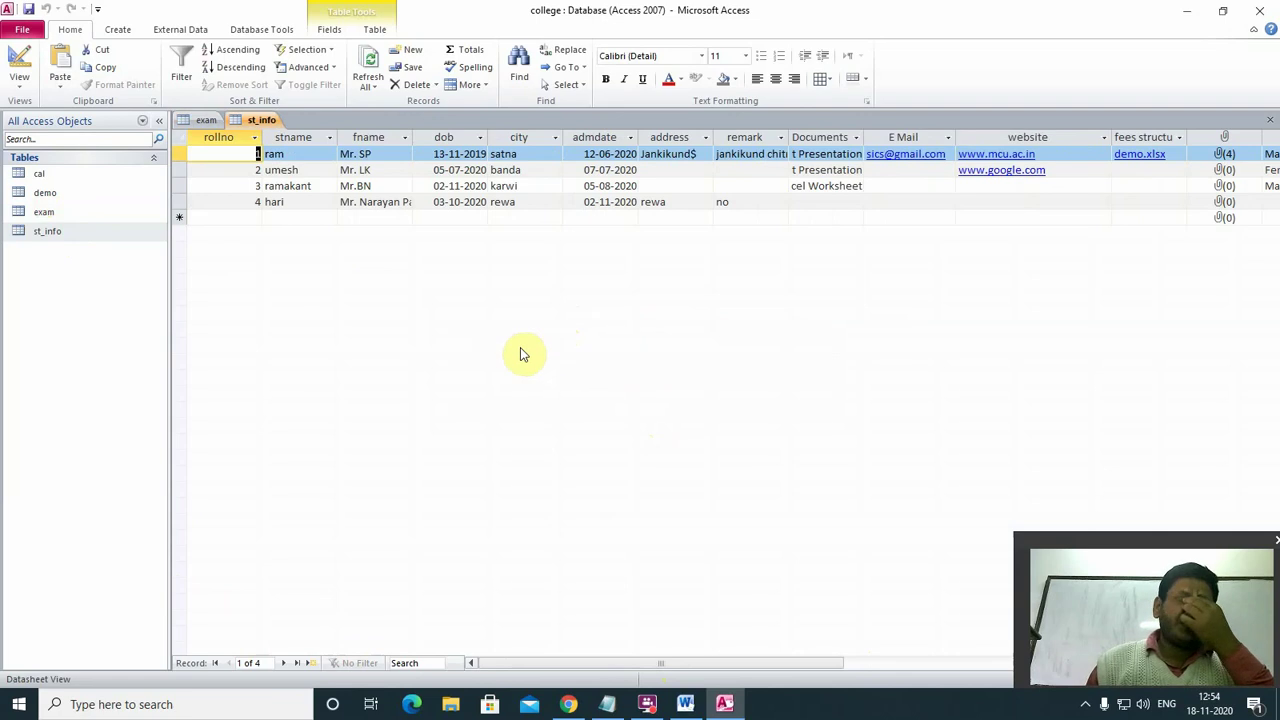
pyautogui.click(49, 180)
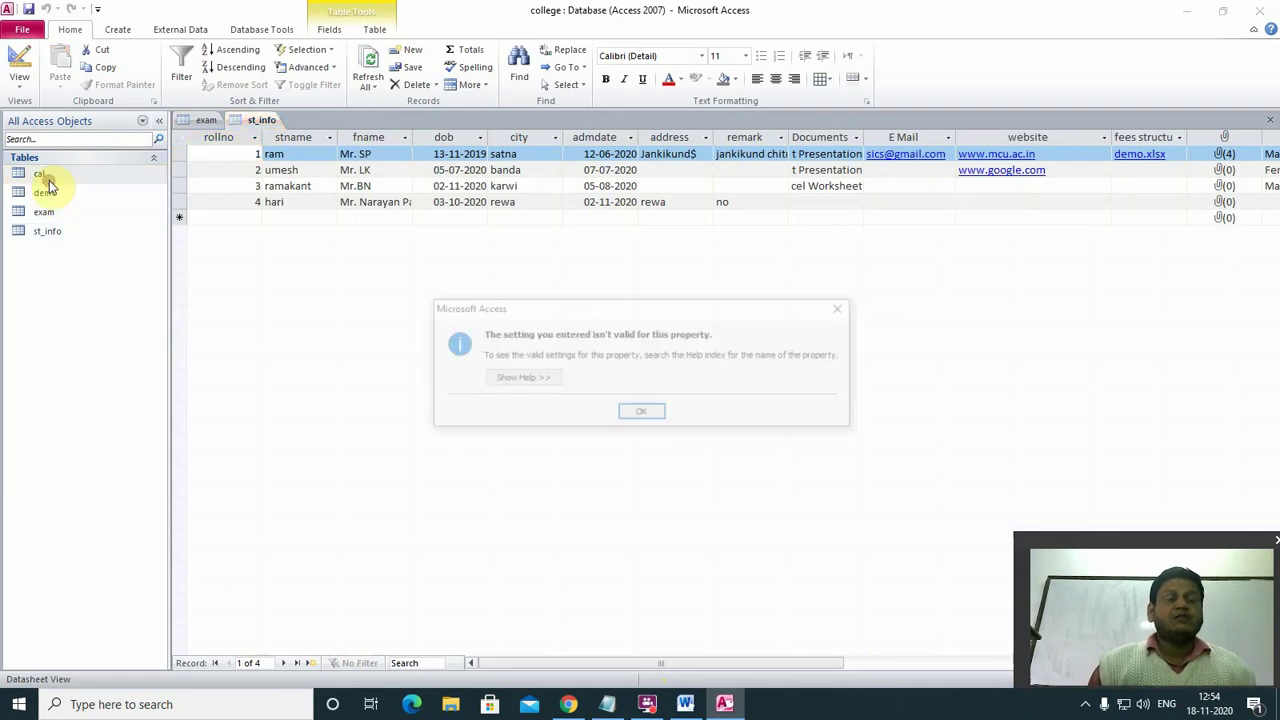
pyautogui.click(642, 414)
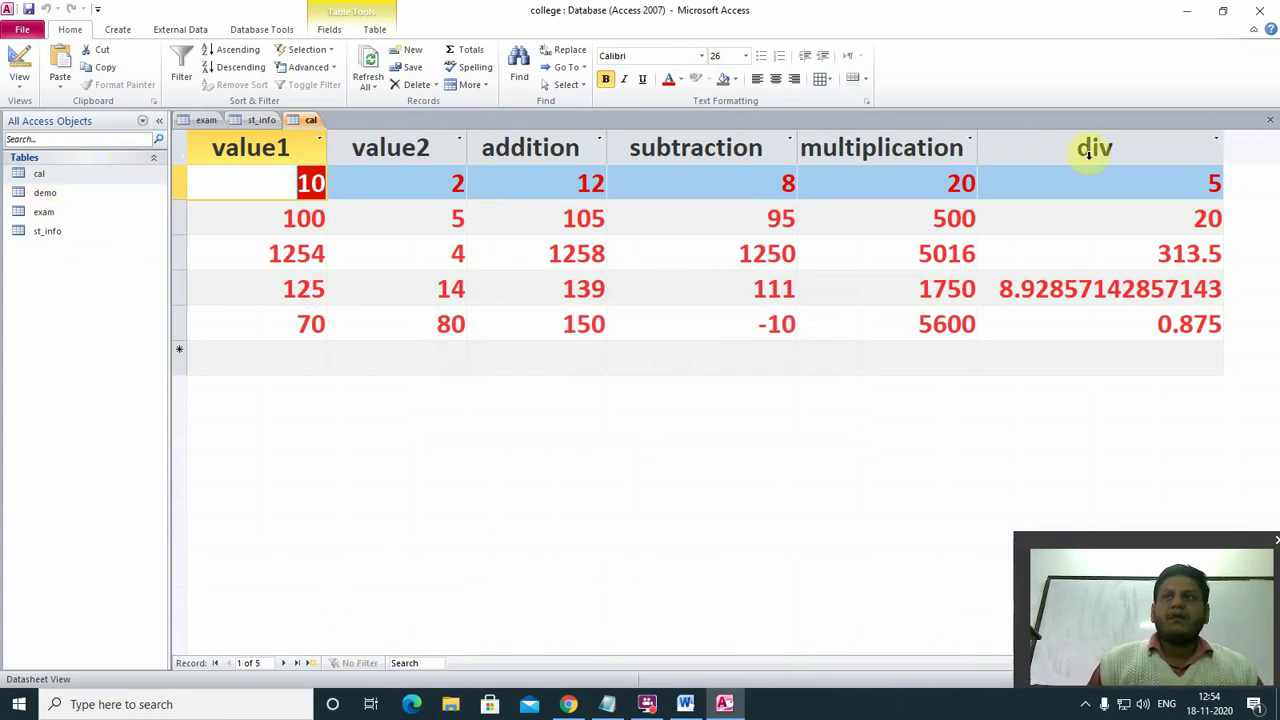
# Close the open cal, st_info and exam tables.
pyautogui.click(1269, 121)
pyautogui.click(1269, 121)
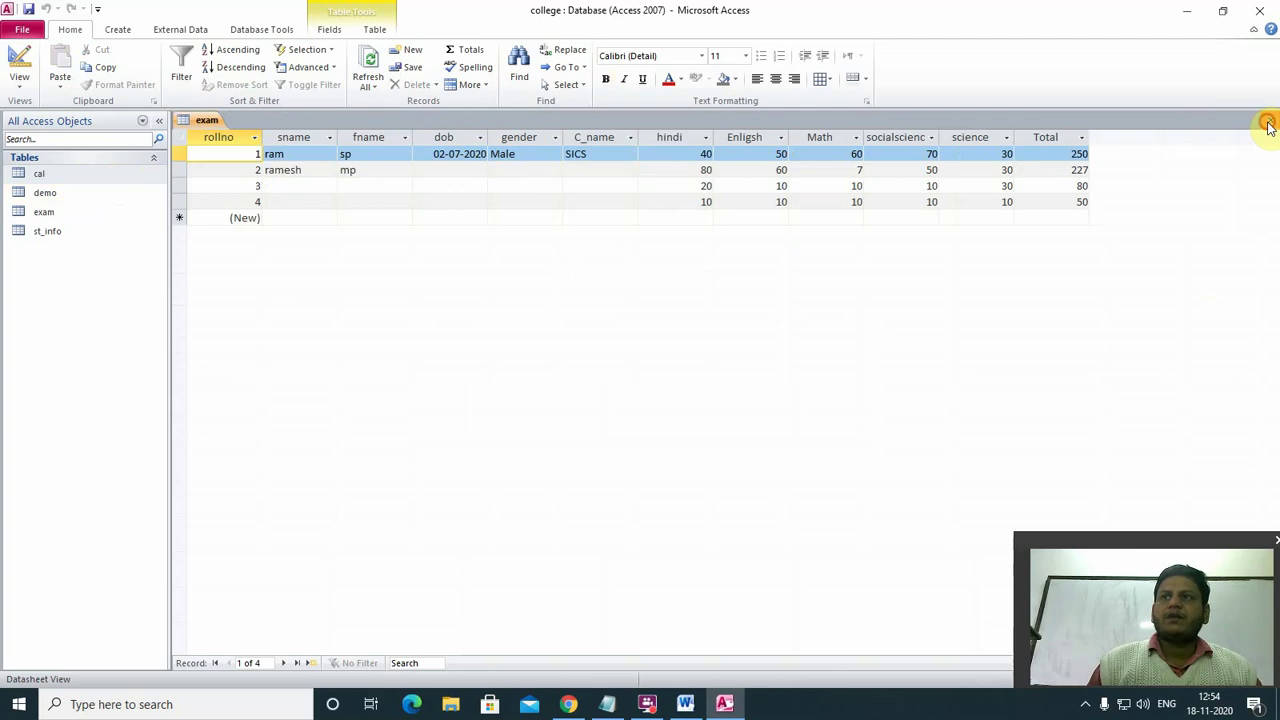
pyautogui.click(1269, 121)
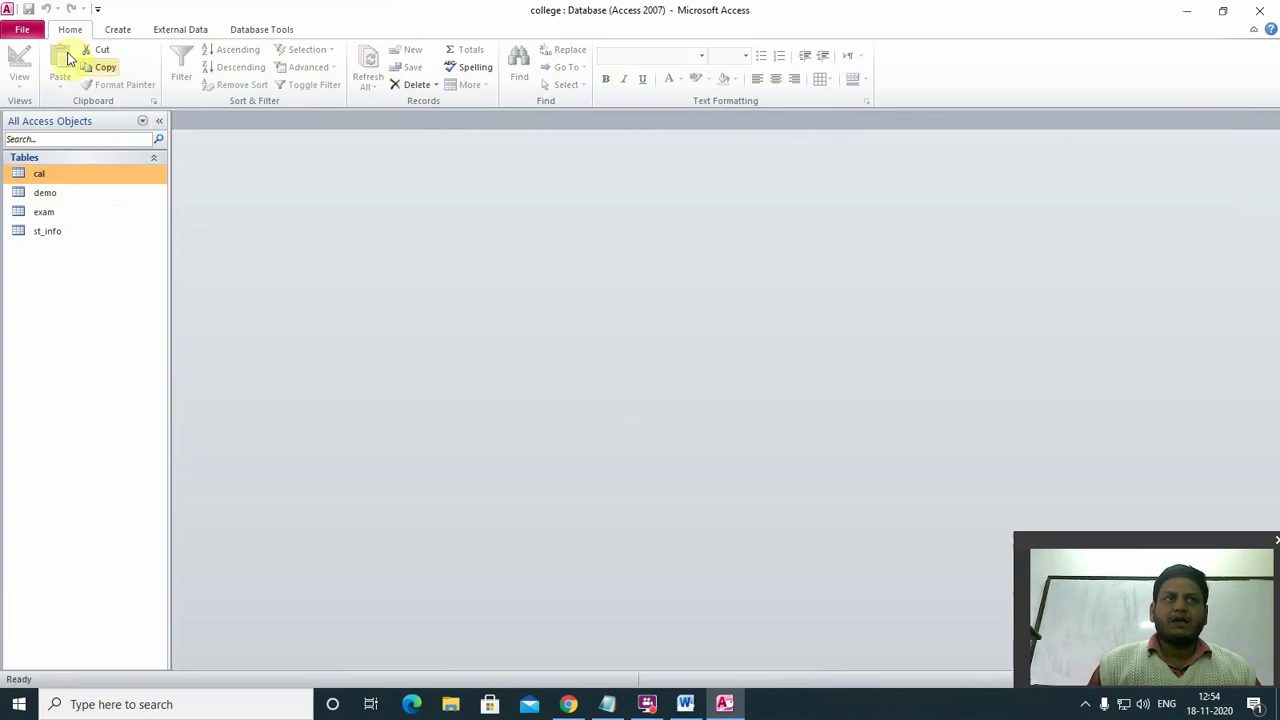
# Create a new blank database with the file name db1.
pyautogui.click(22, 29)
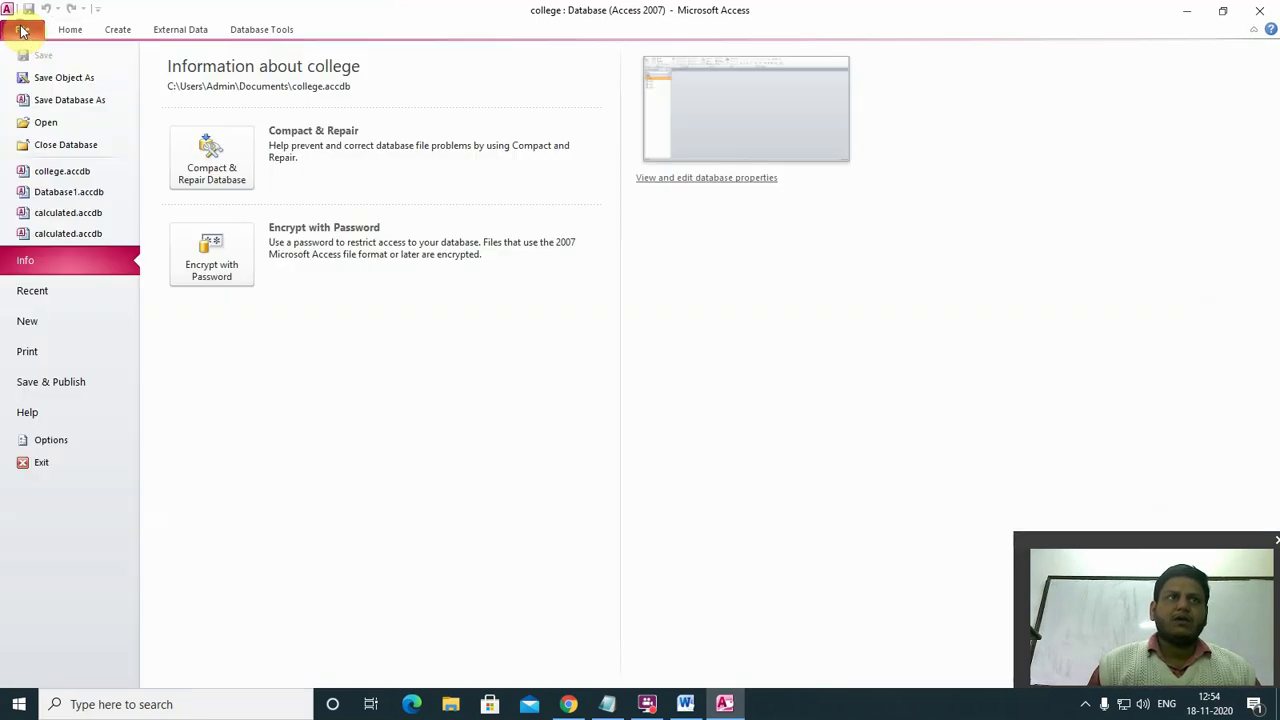
pyautogui.click(62, 172)
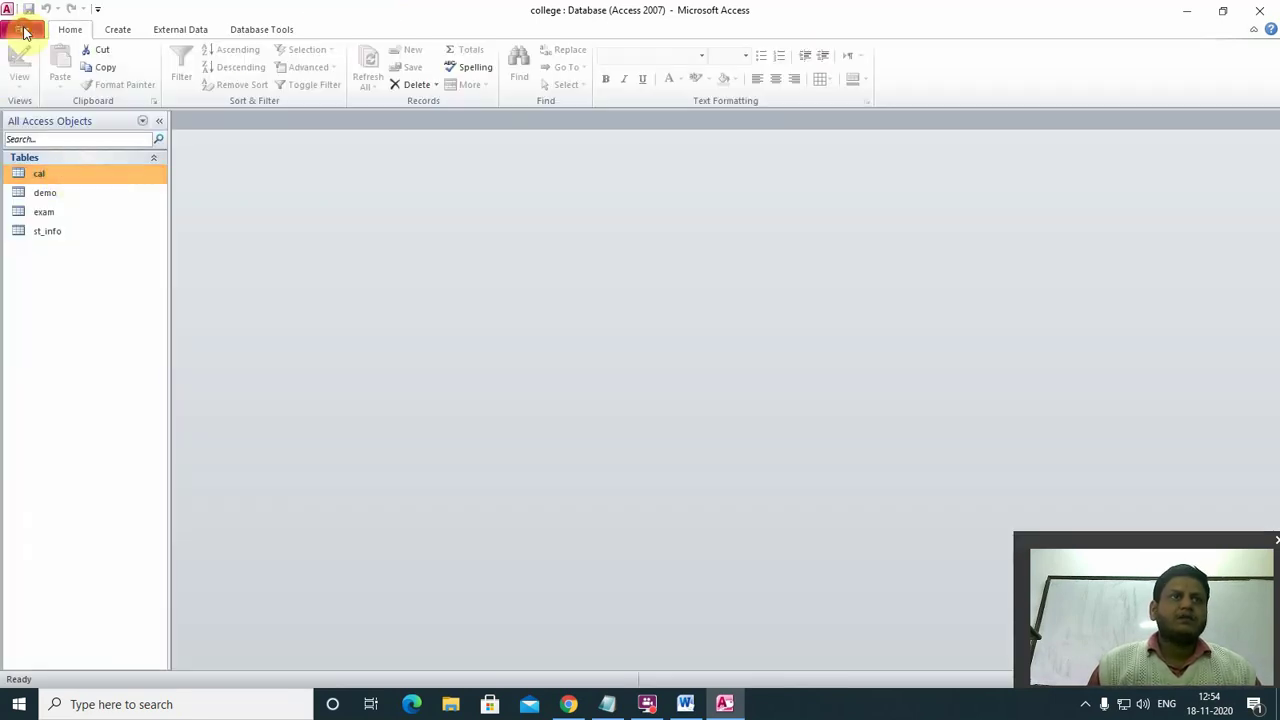
pyautogui.click(22, 29)
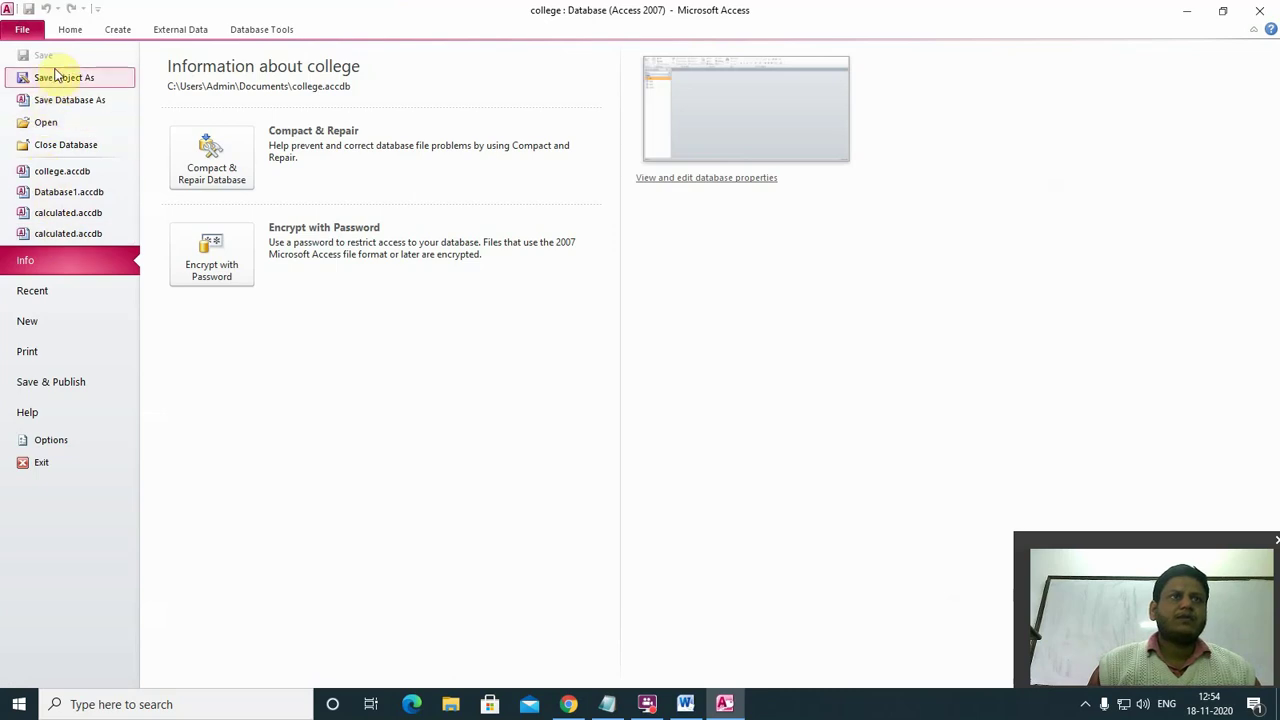
pyautogui.click(28, 322)
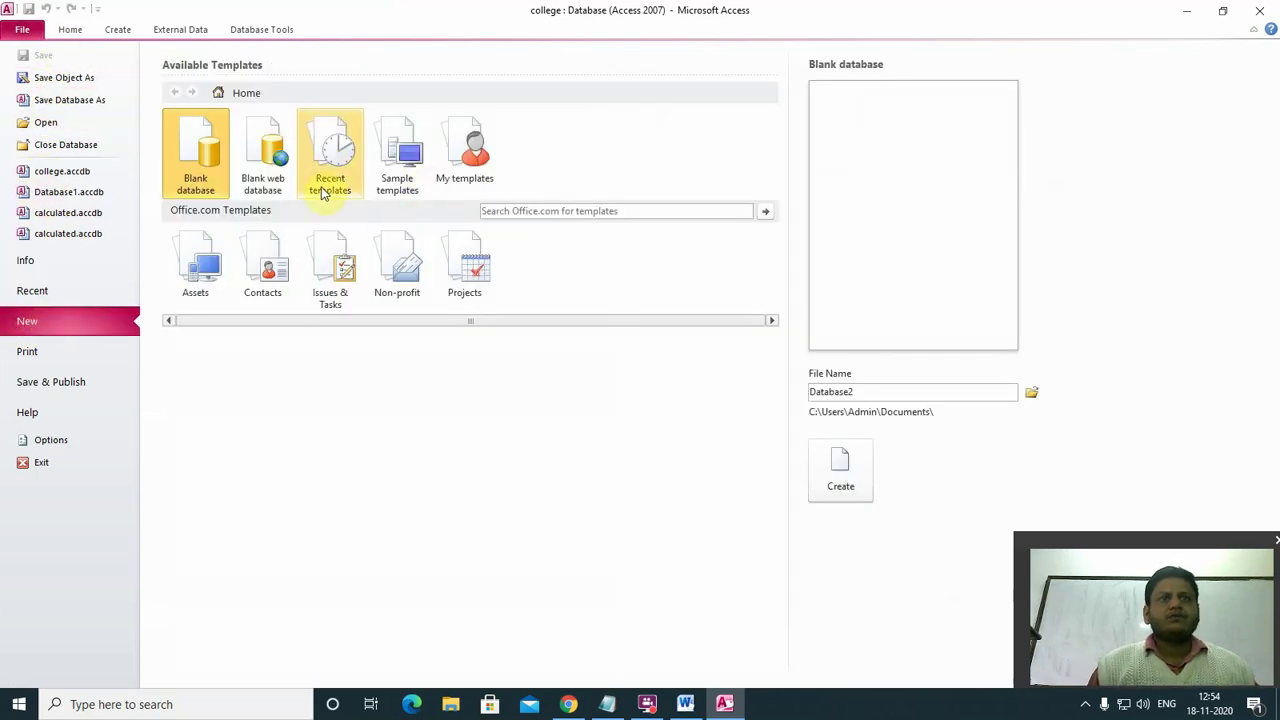
pyautogui.doubleClick(896, 392)
pyautogui.press('BackSpace')
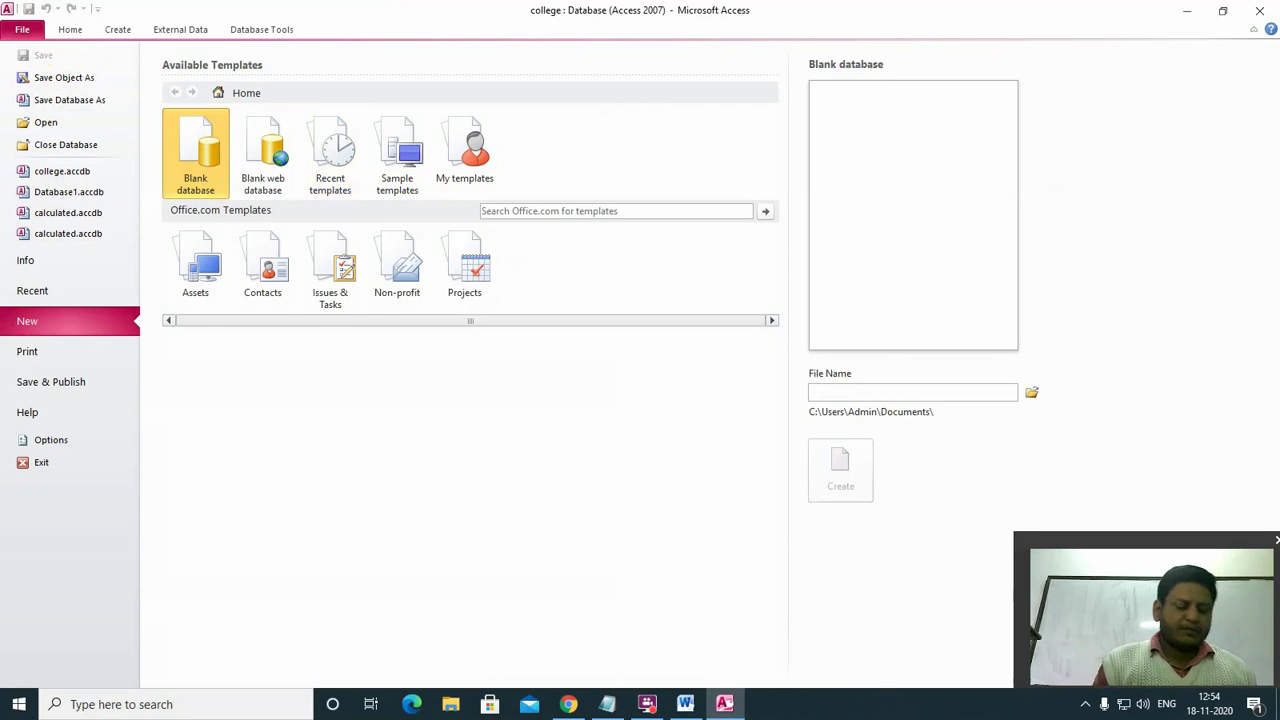
pyautogui.write('db1')
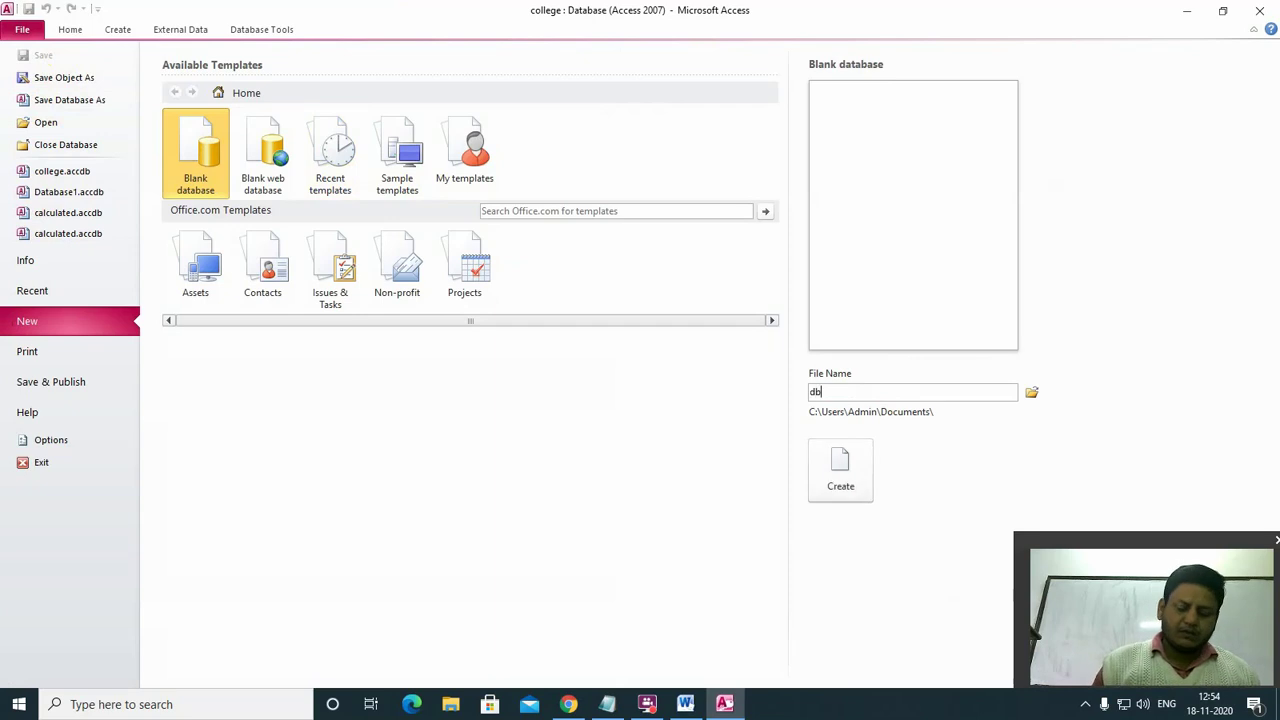
pyautogui.click(843, 474)
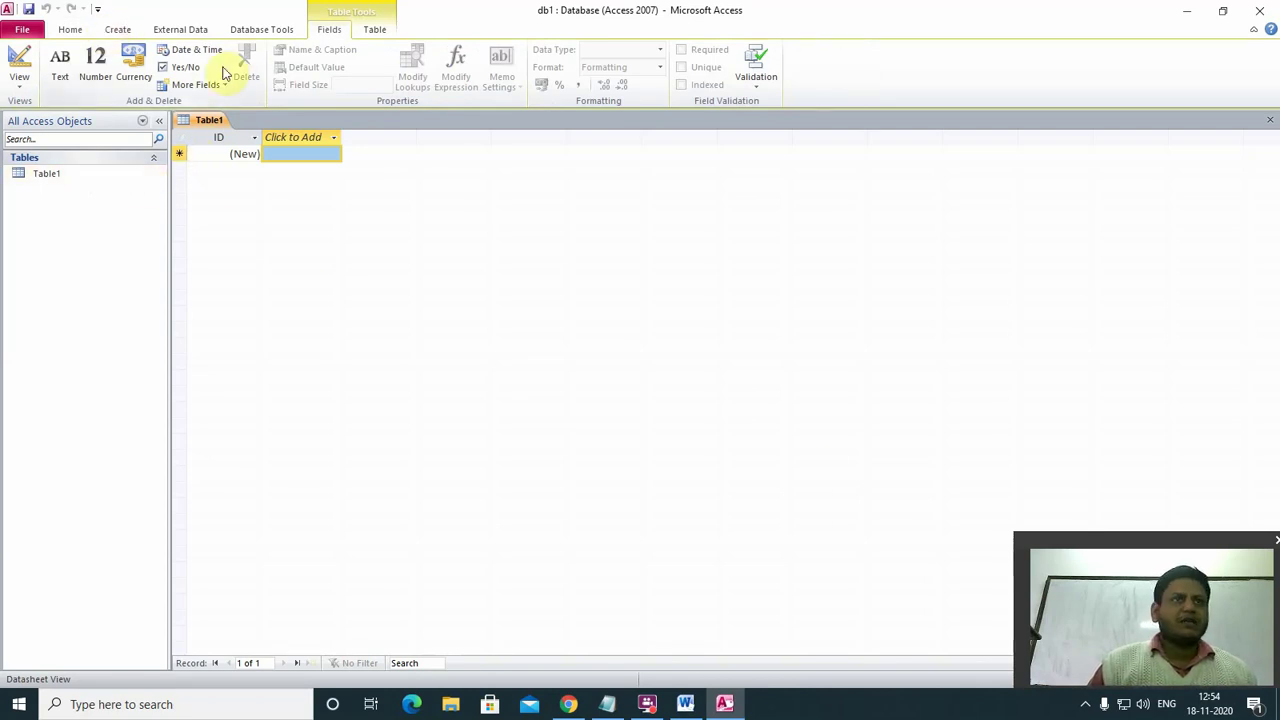
# Create a second table in datasheet view and add a text field named sname.
pyautogui.click(118, 29)
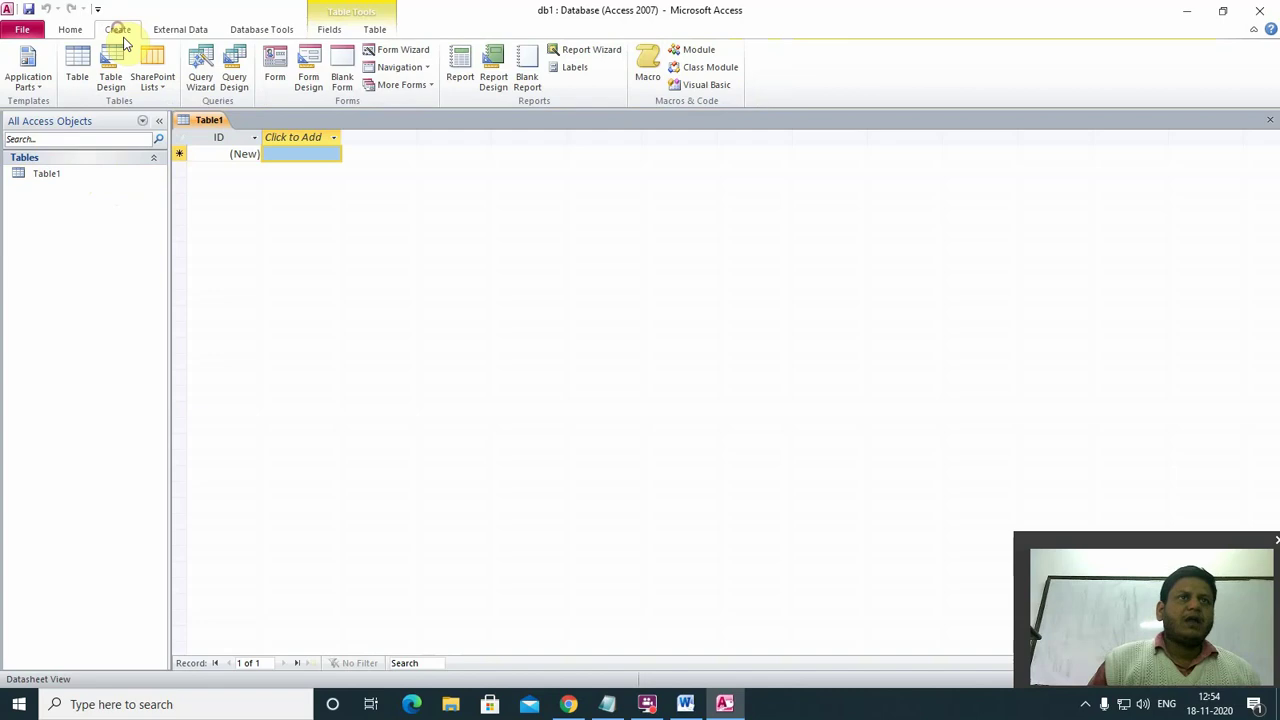
pyautogui.click(77, 74)
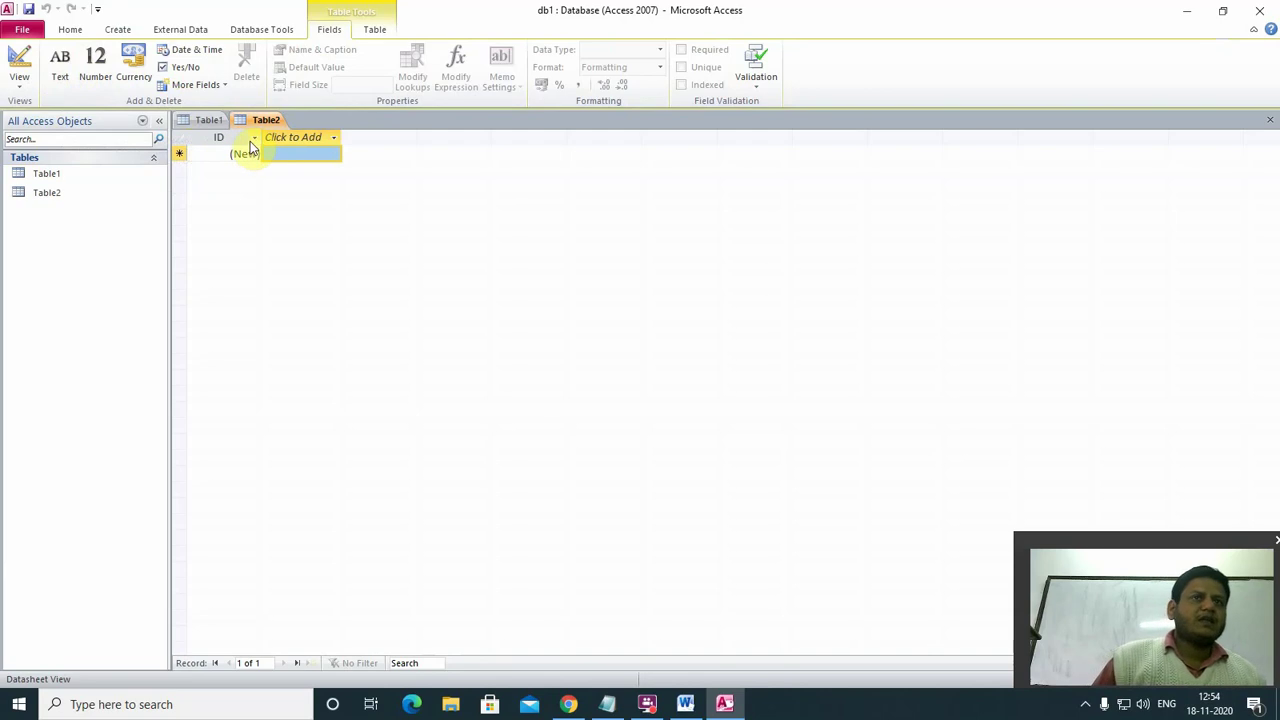
pyautogui.click(335, 139)
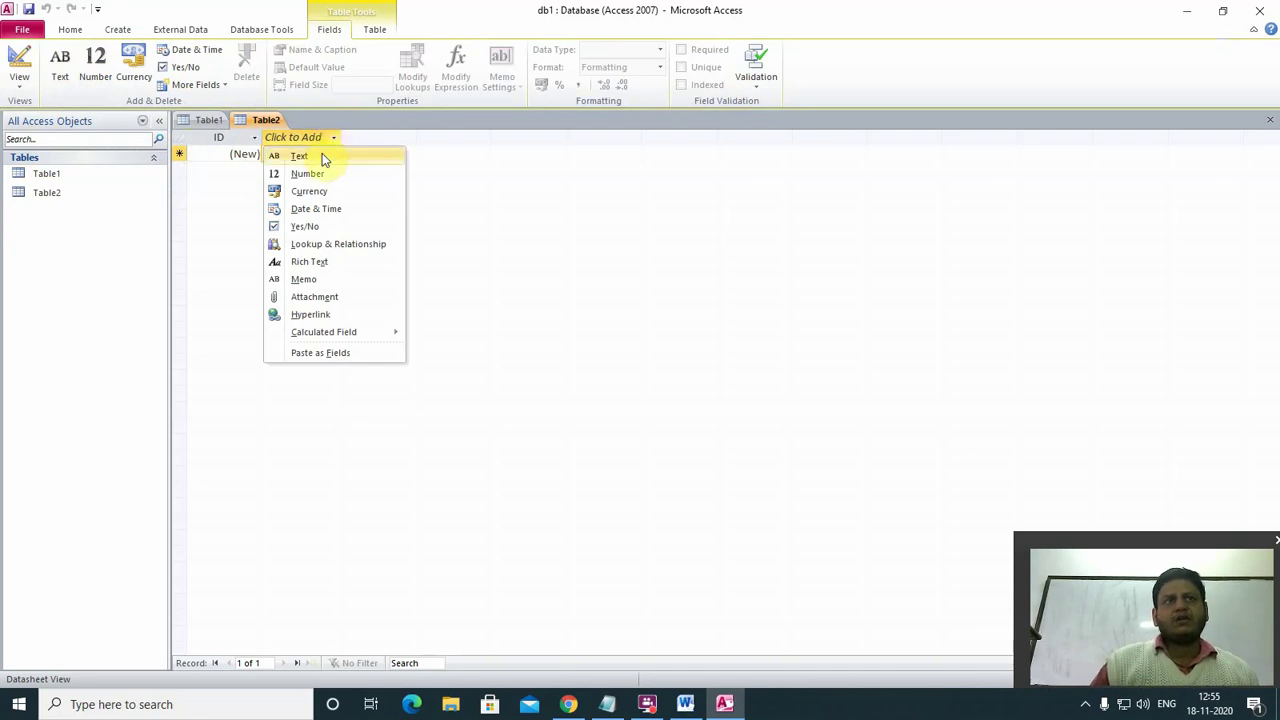
pyautogui.click(321, 157)
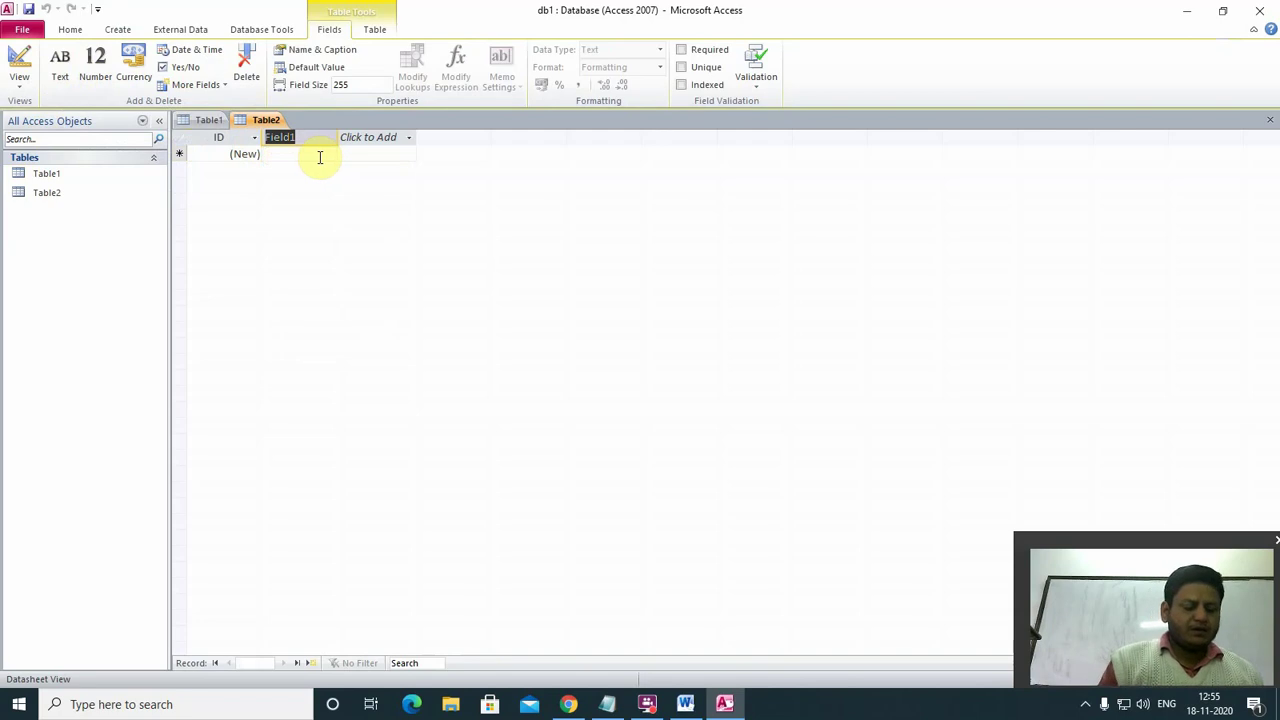
pyautogui.write('name')
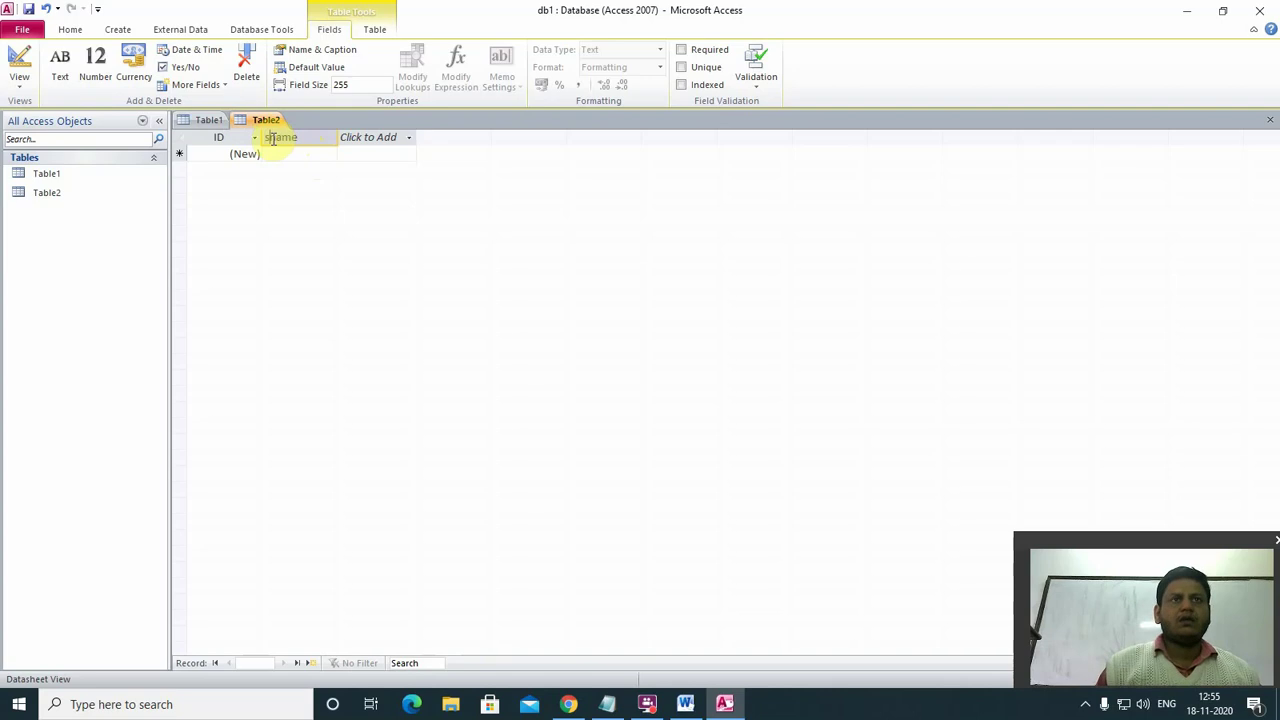
# Rename the sname field as Empname.
pyautogui.click(407, 139)
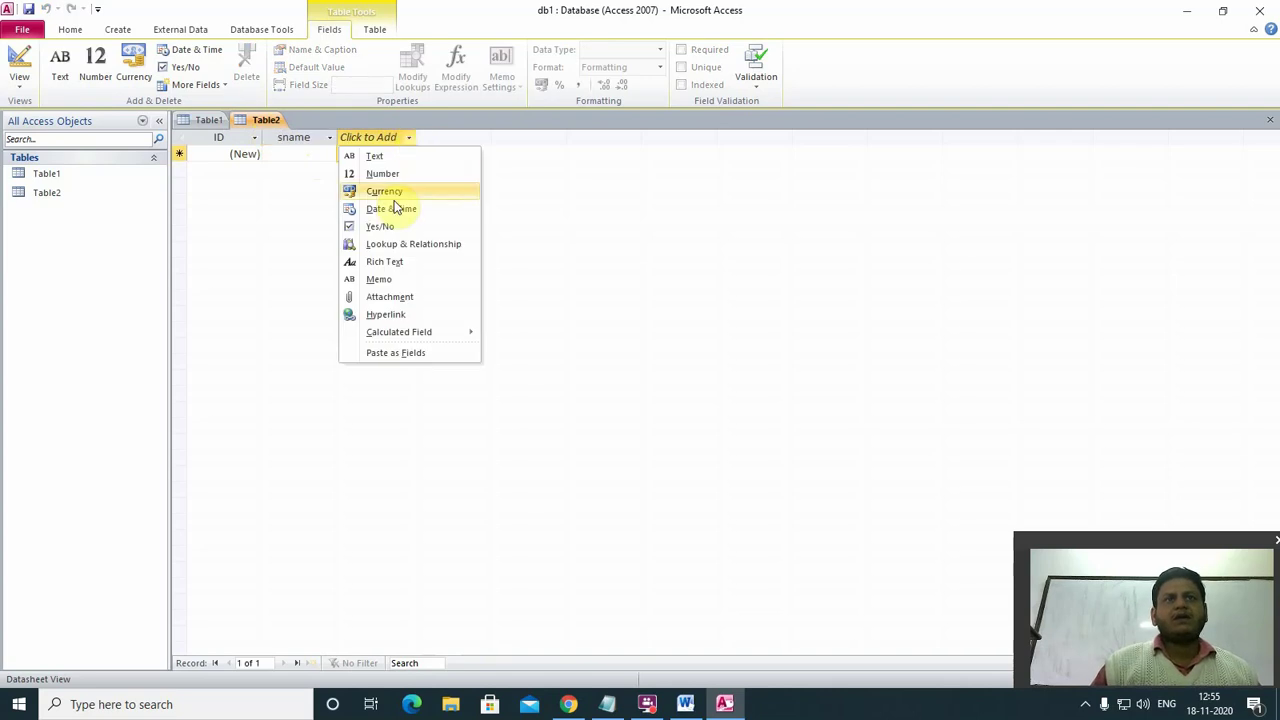
pyautogui.click(329, 136)
pyautogui.click(329, 137)
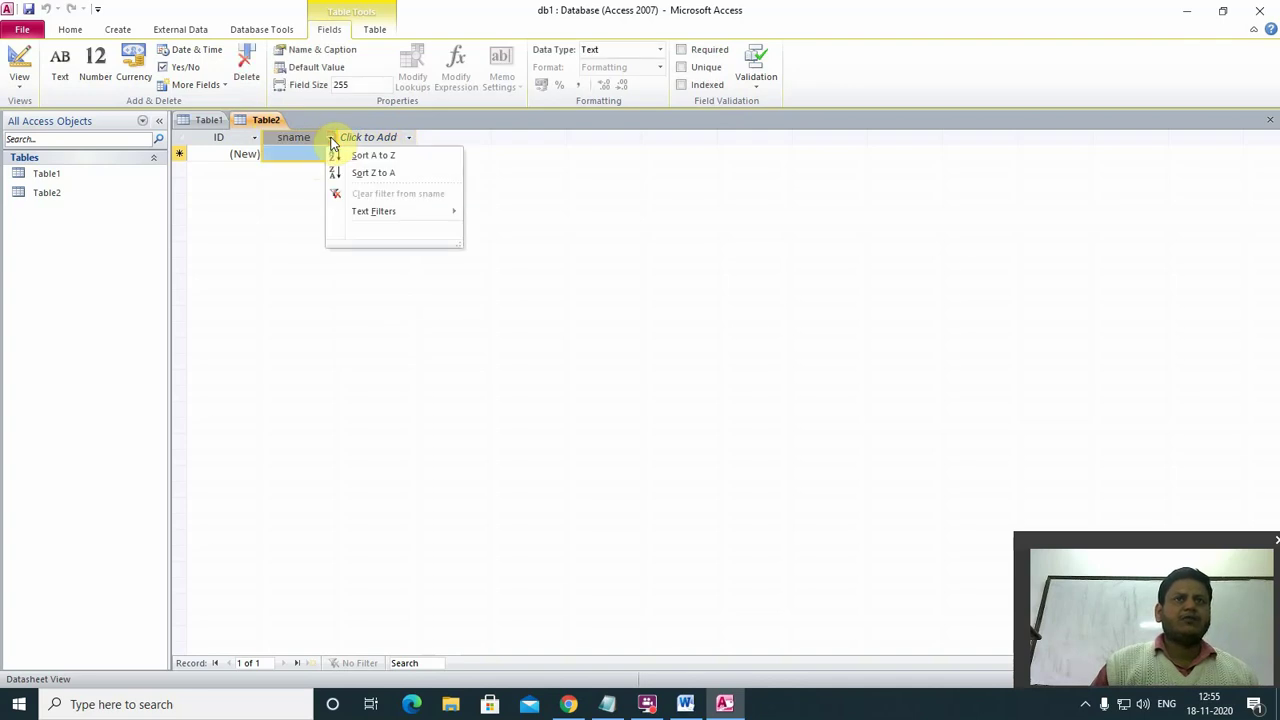
pyautogui.click(305, 140)
pyautogui.rightClick(305, 139)
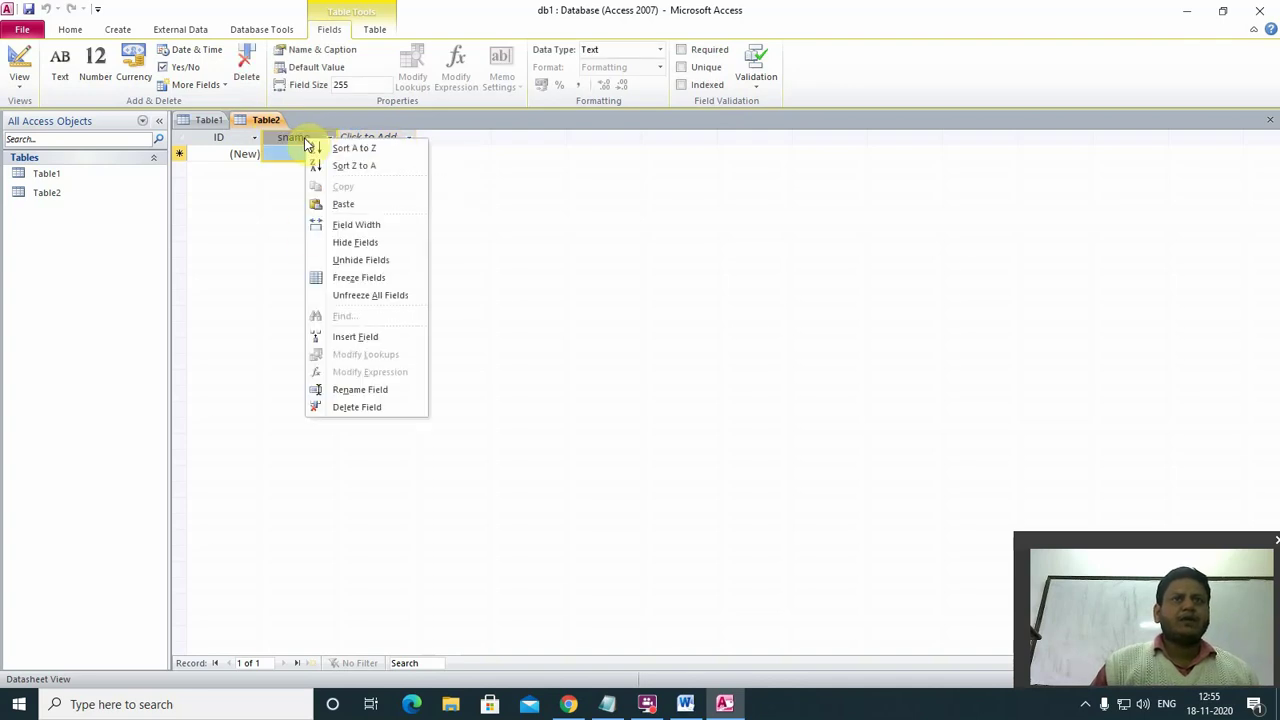
pyautogui.click(340, 392)
pyautogui.click(276, 137)
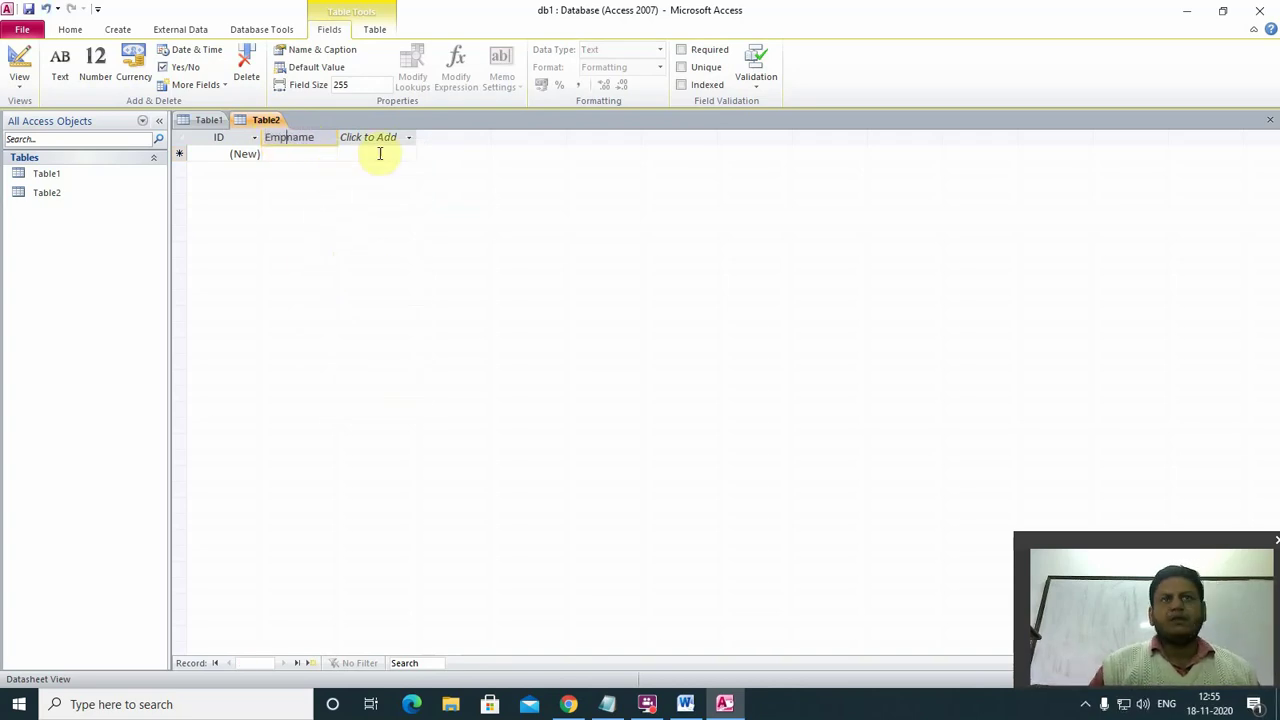
# Add a text field named City and a number field named salary after the Empname field.
pyautogui.click(410, 139)
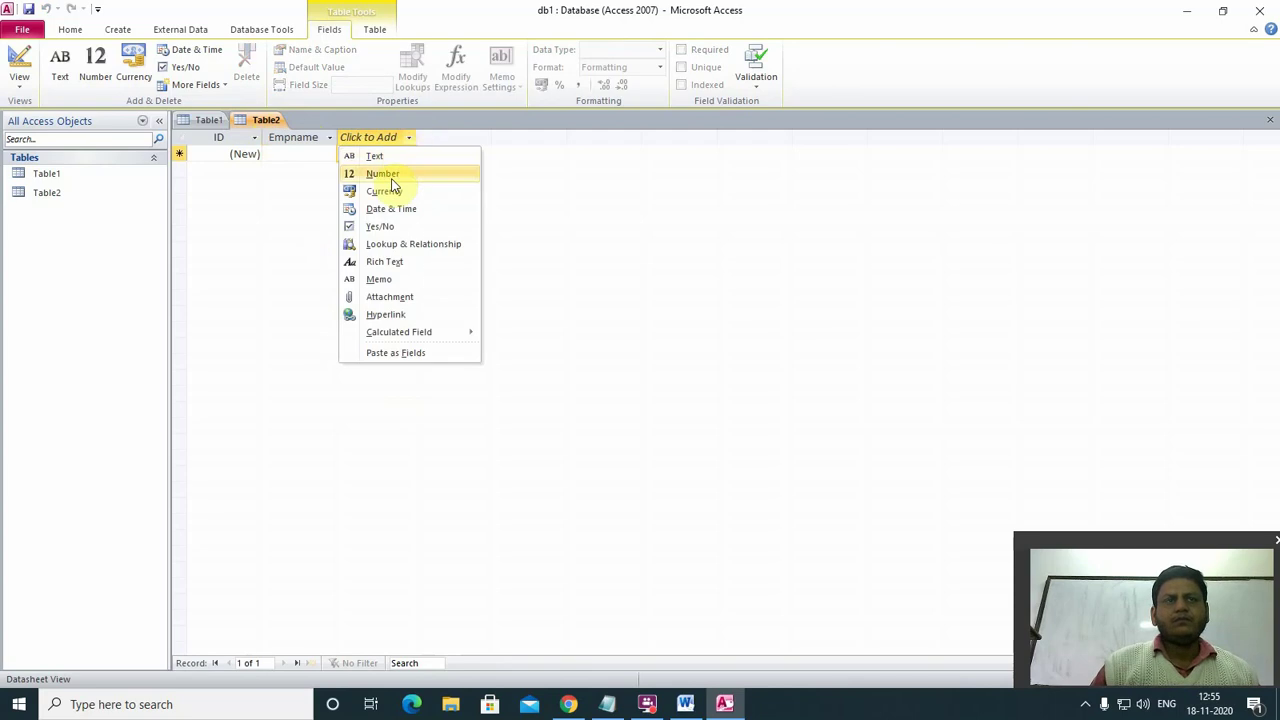
pyautogui.click(385, 156)
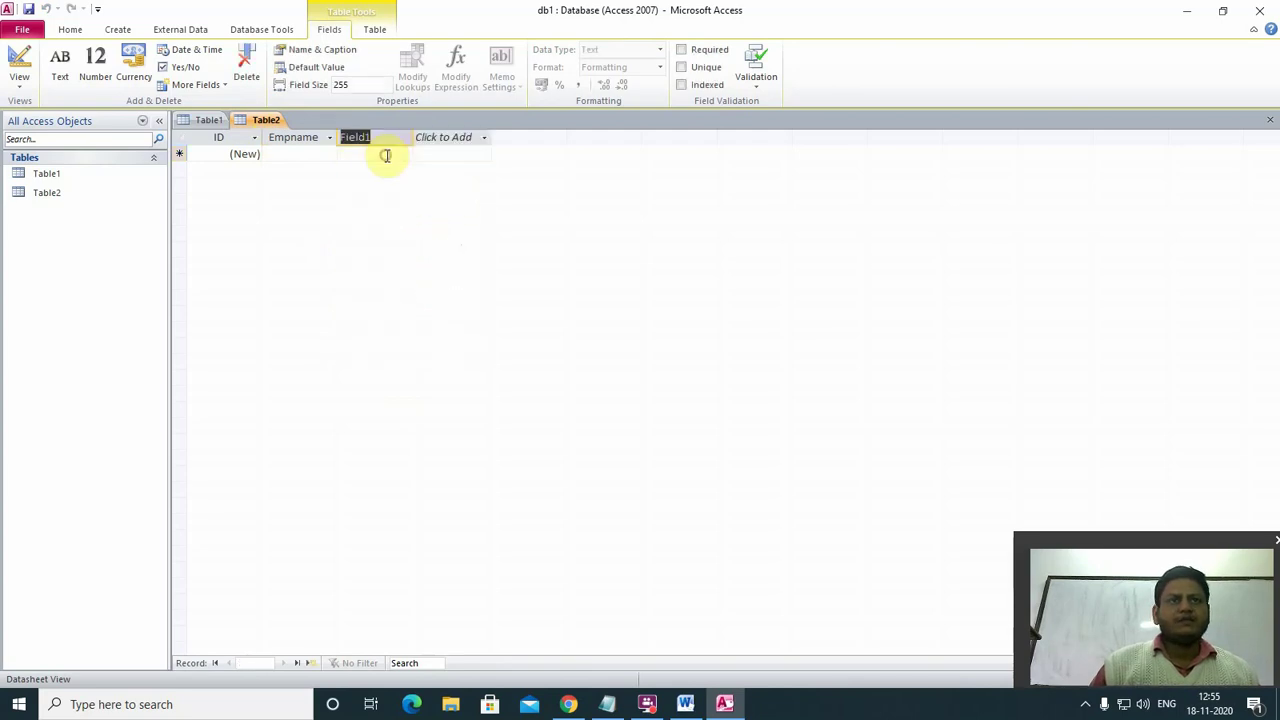
pyautogui.write('City')
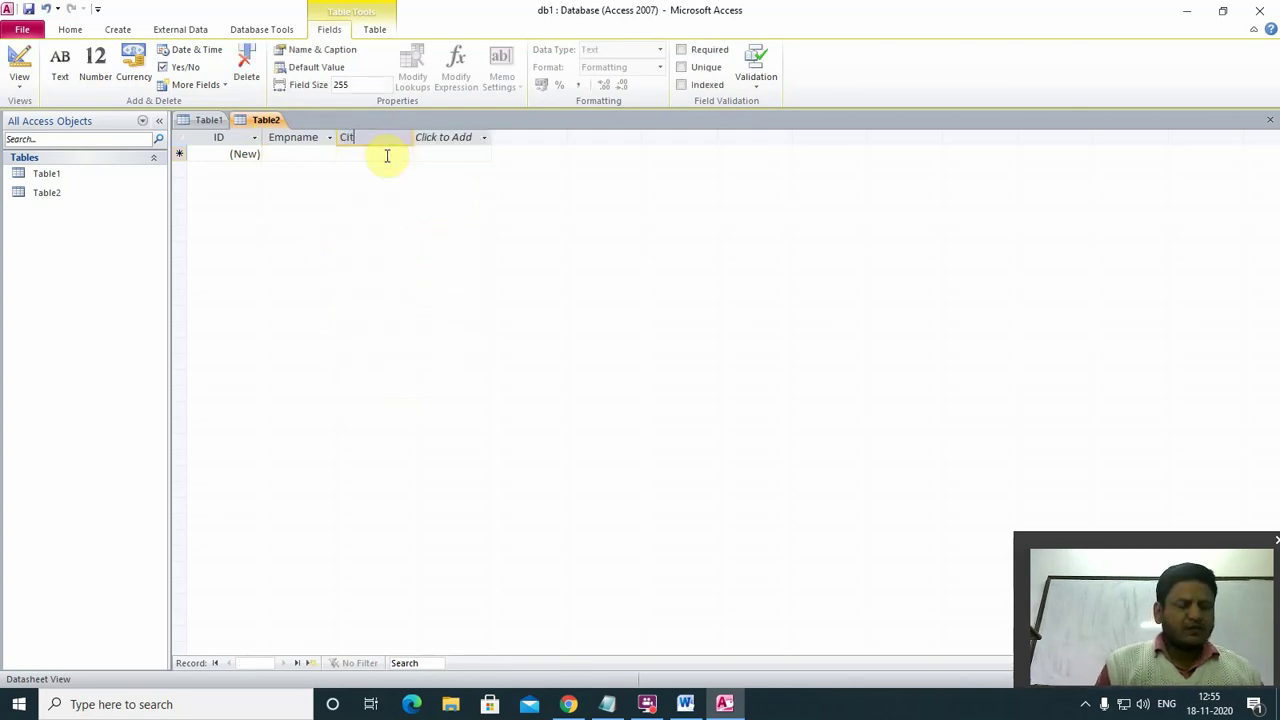
pyautogui.click(482, 139)
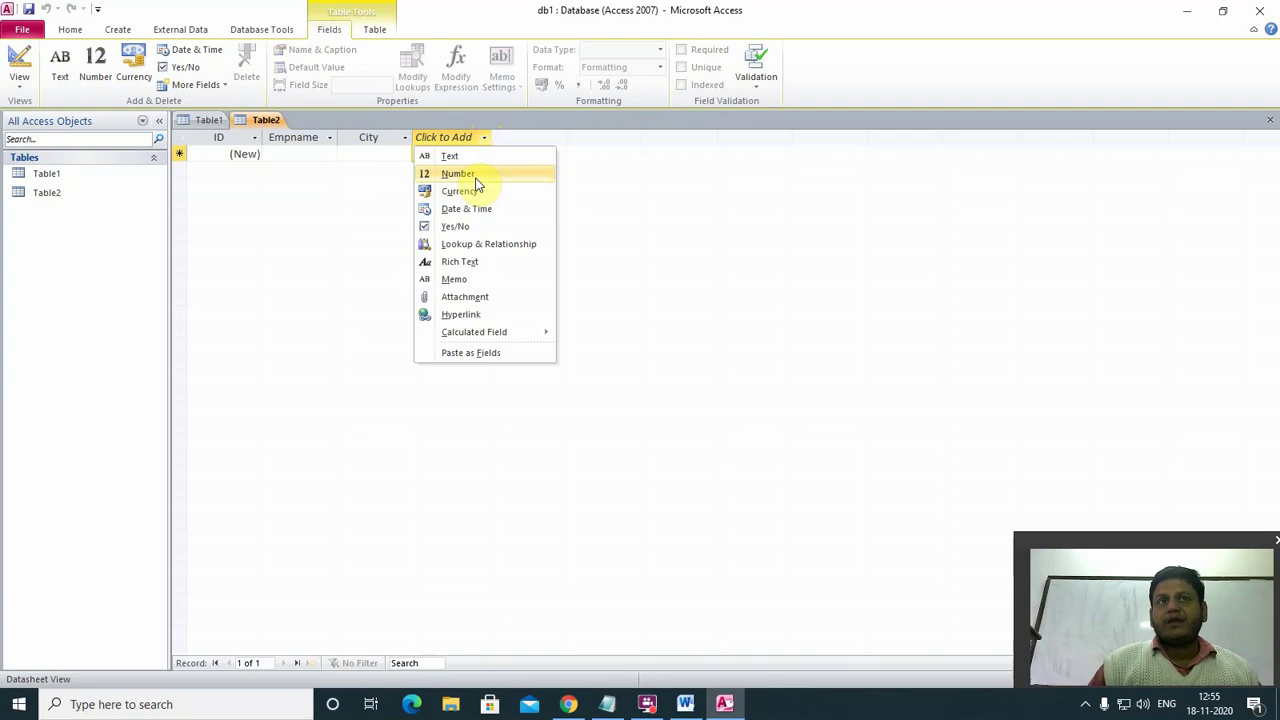
pyautogui.click(475, 176)
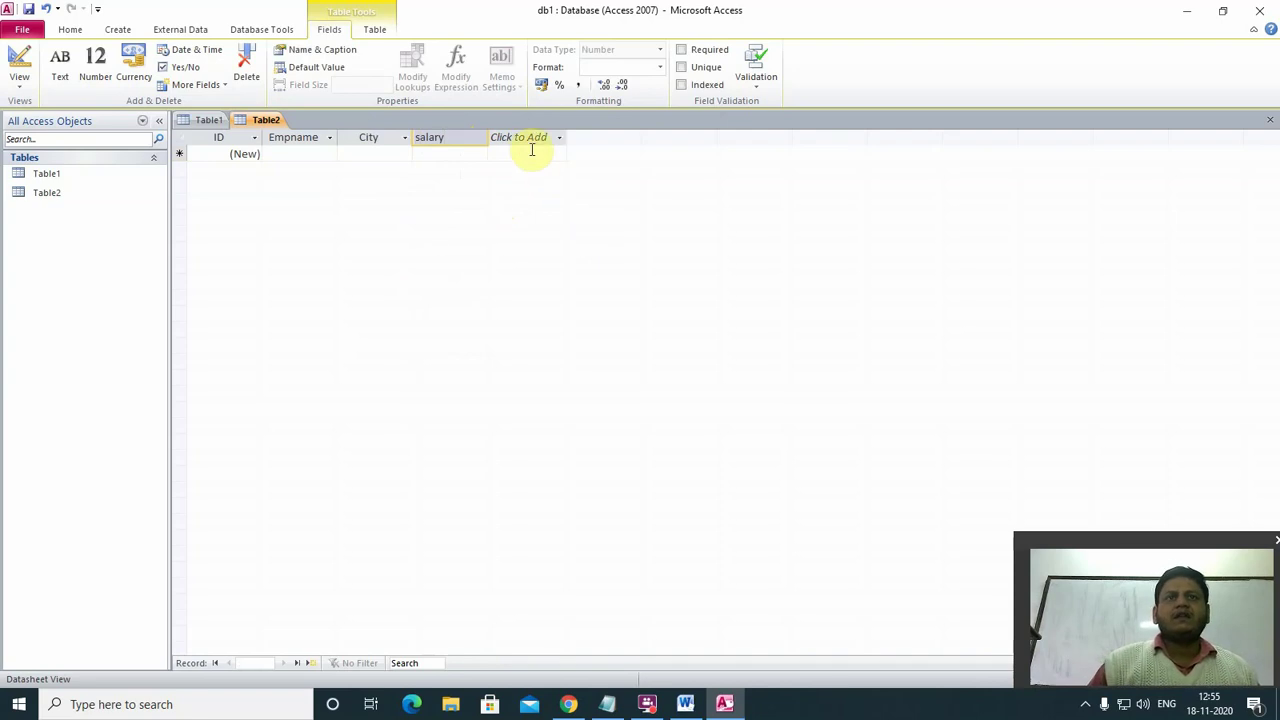
pyautogui.click(523, 153)
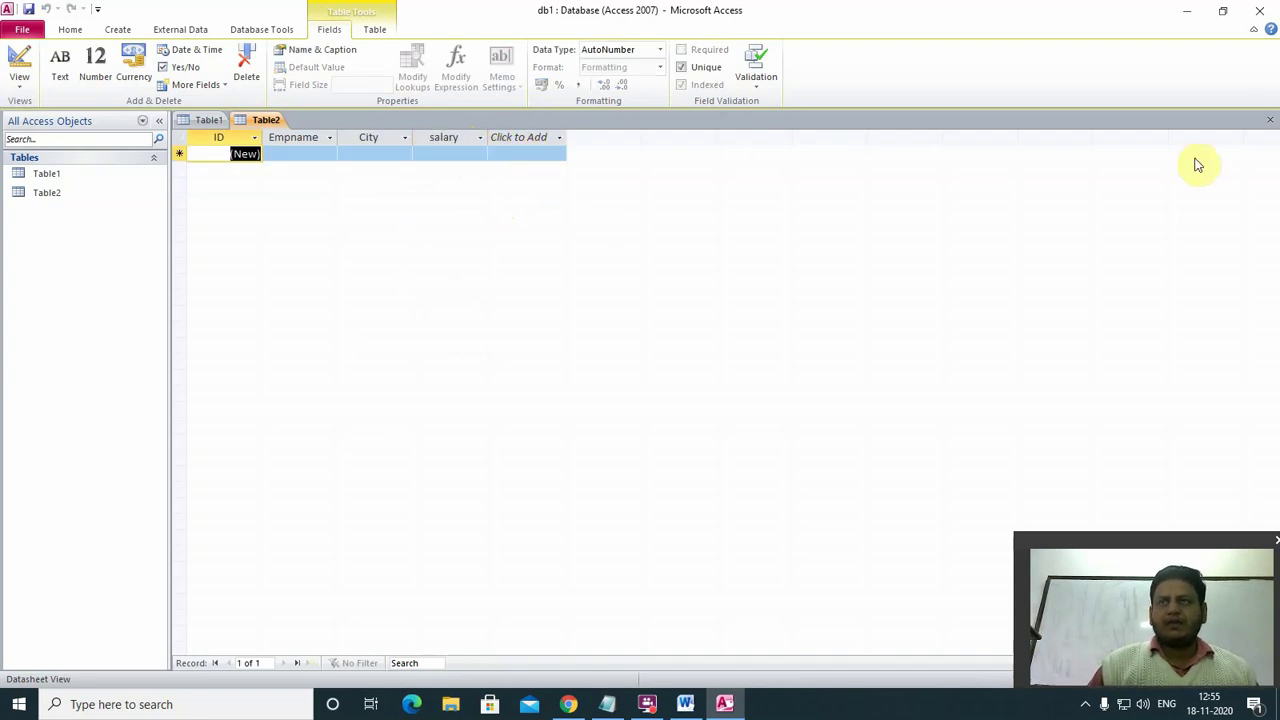
# Close the new table, saving its design under the table name salary.
pyautogui.click(1270, 120)
pyautogui.click(572, 395)
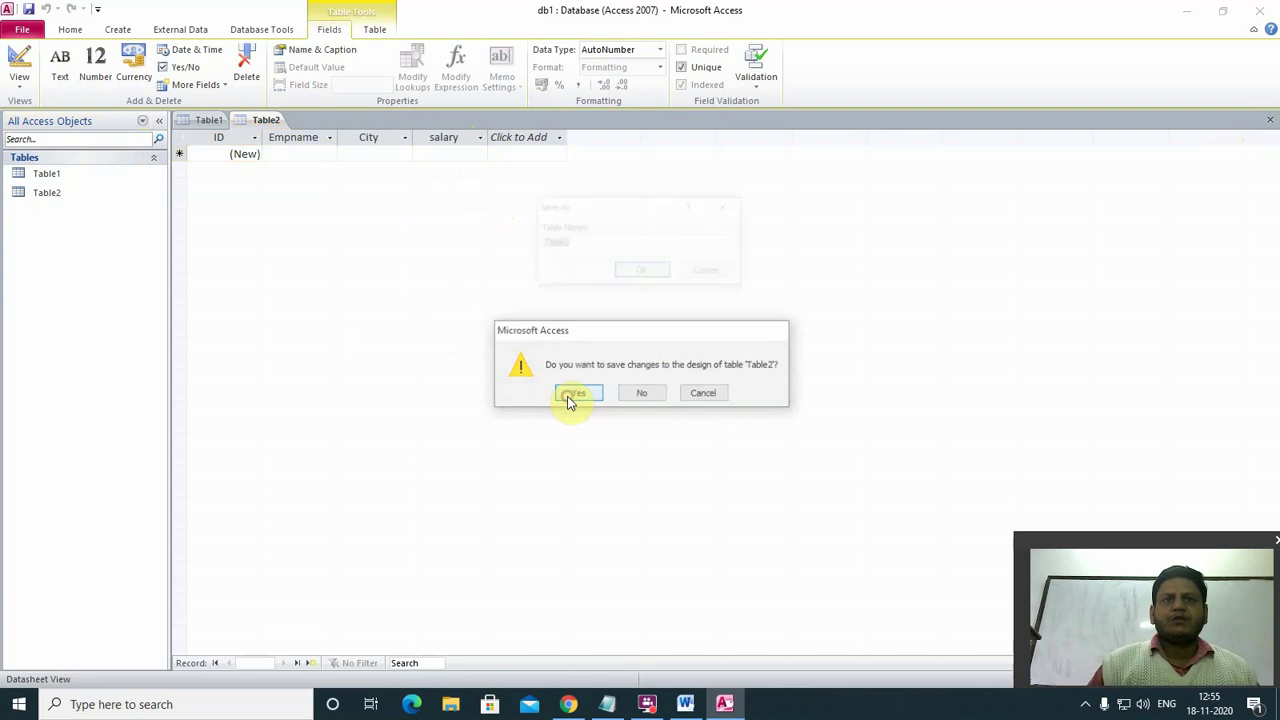
pyautogui.write('salary')
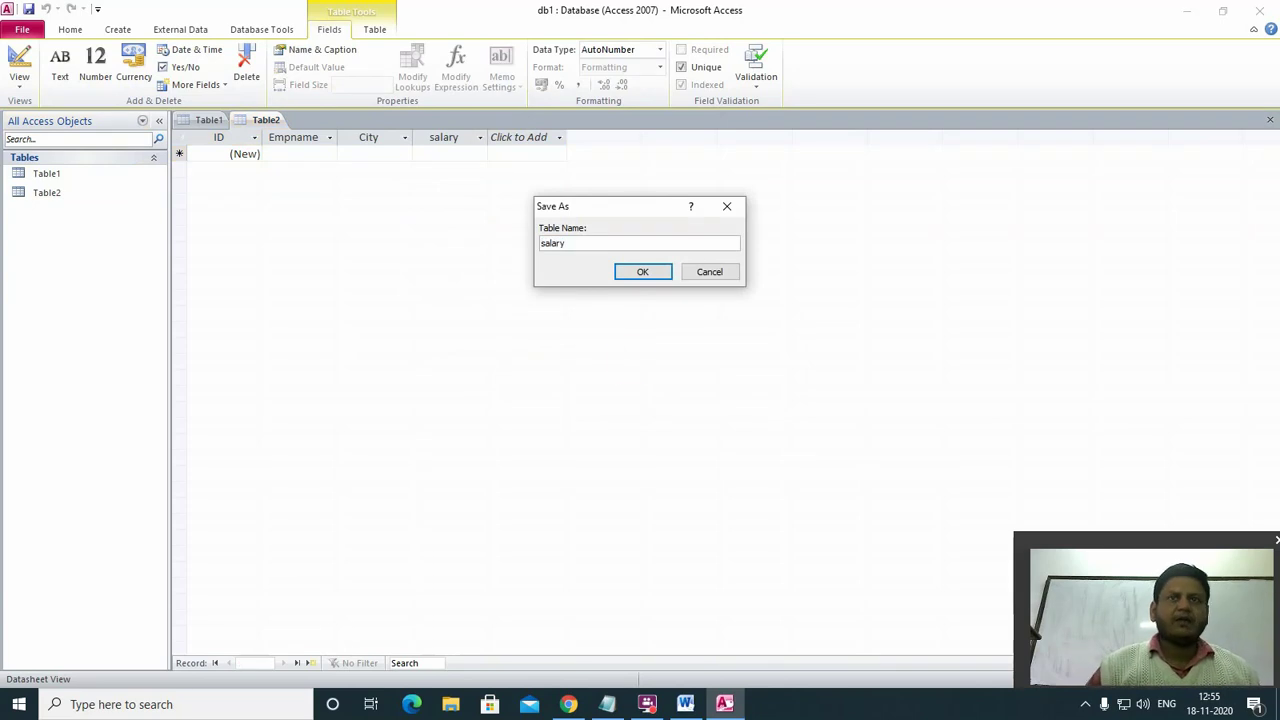
pyautogui.click(641, 271)
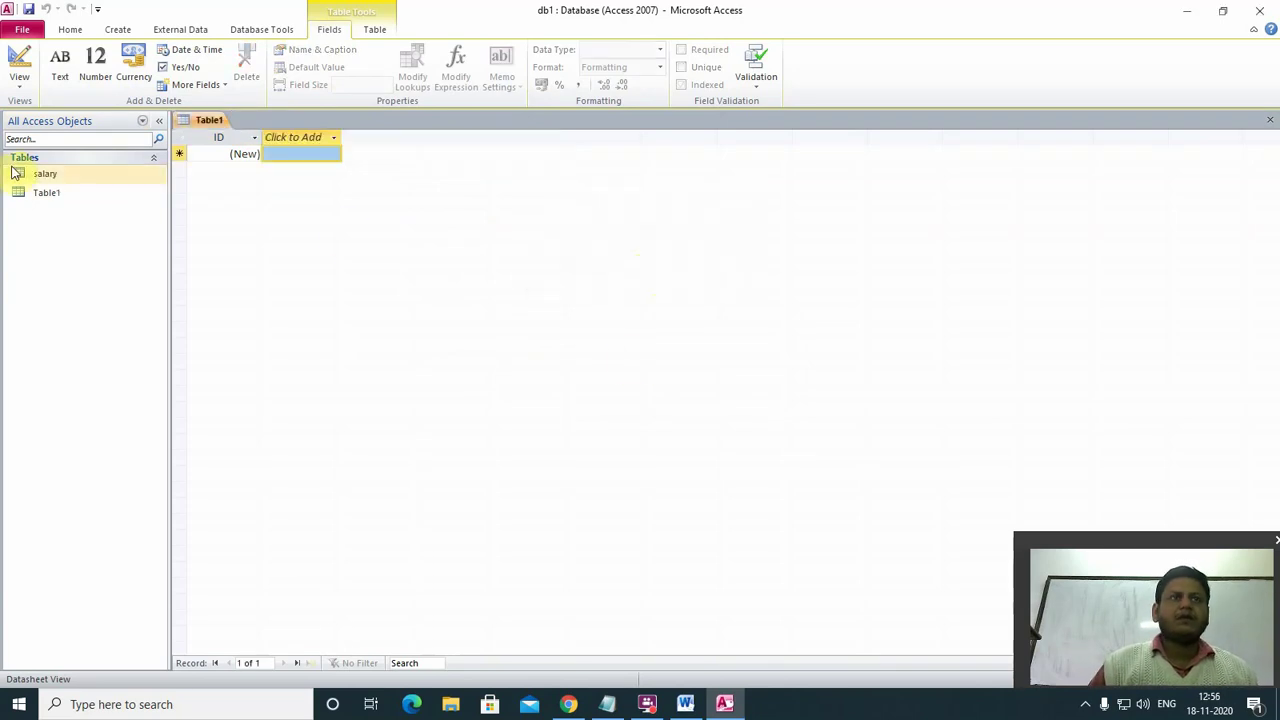
# Close the open Table1 and delete it from the database, keeping only the salary table.
pyautogui.click(47, 194)
pyautogui.press('Delete')
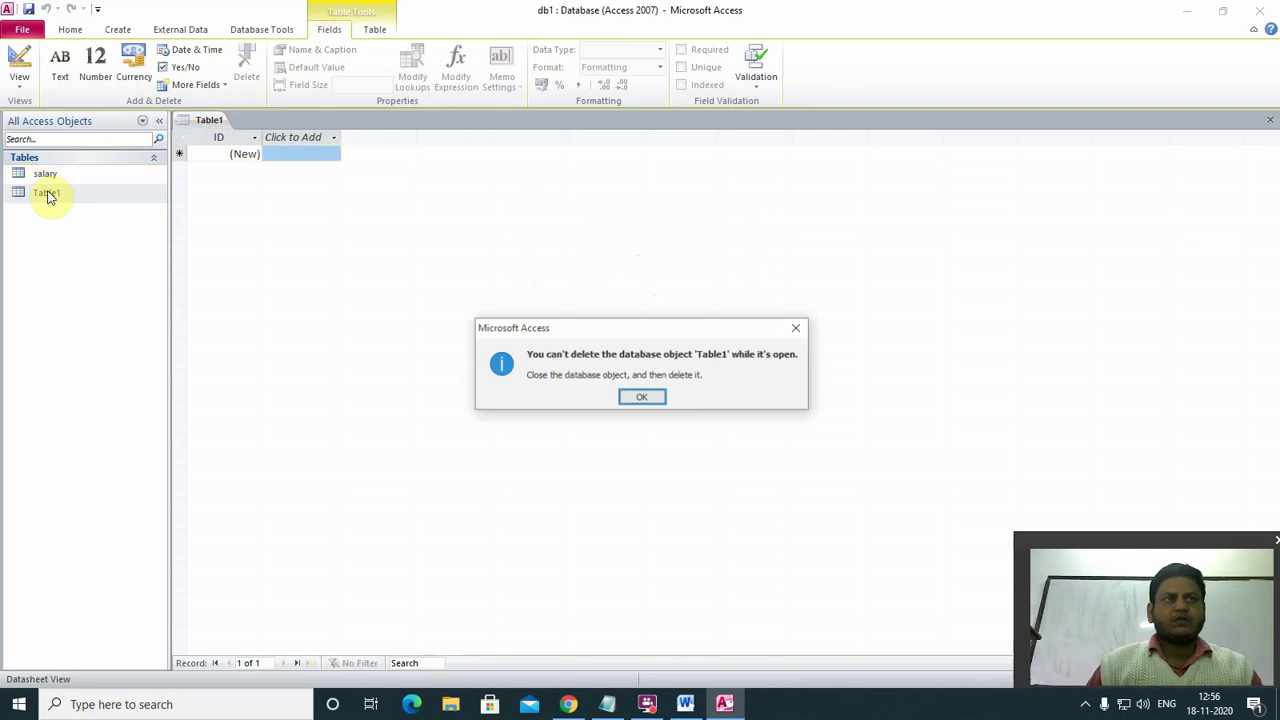
pyautogui.click(648, 397)
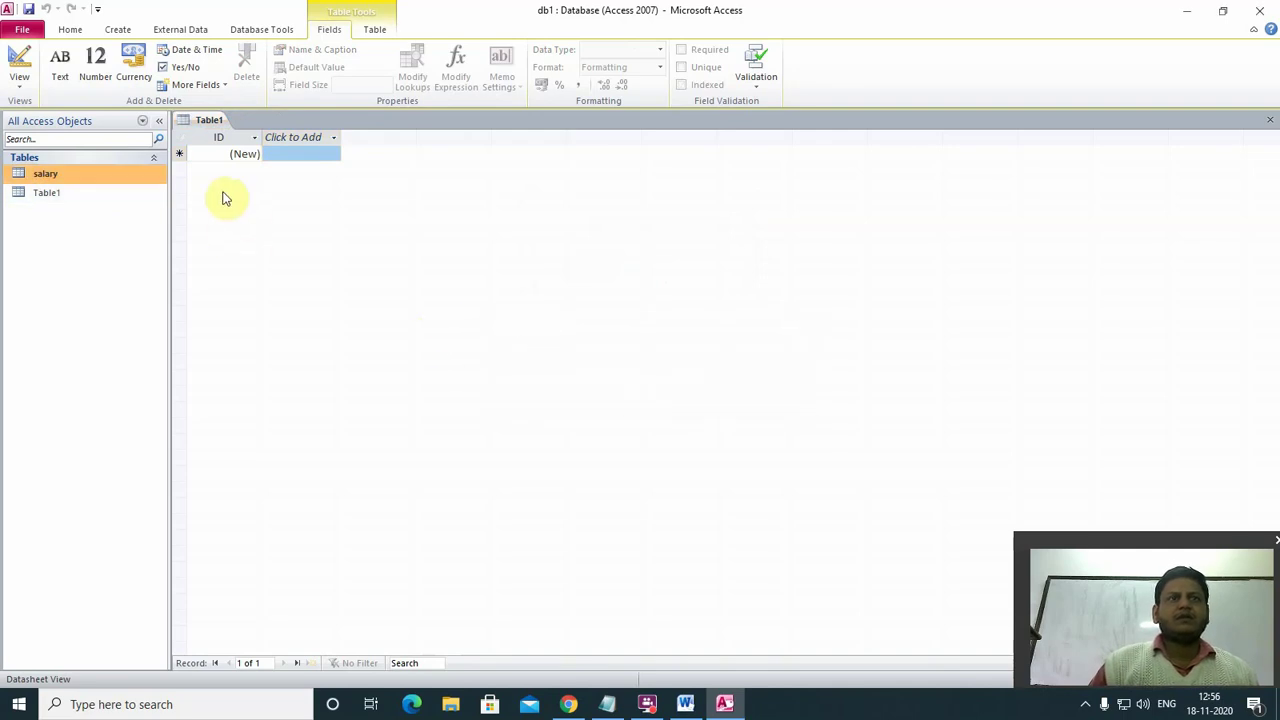
pyautogui.rightClick(212, 122)
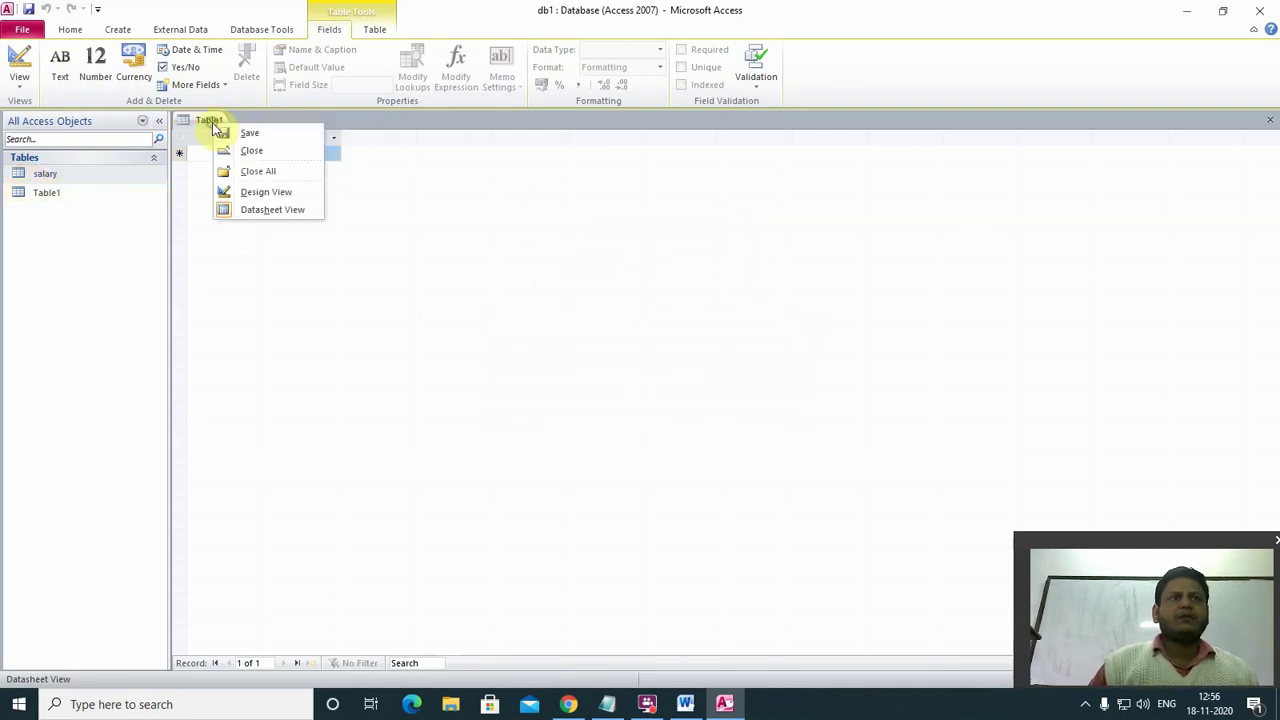
pyautogui.click(251, 147)
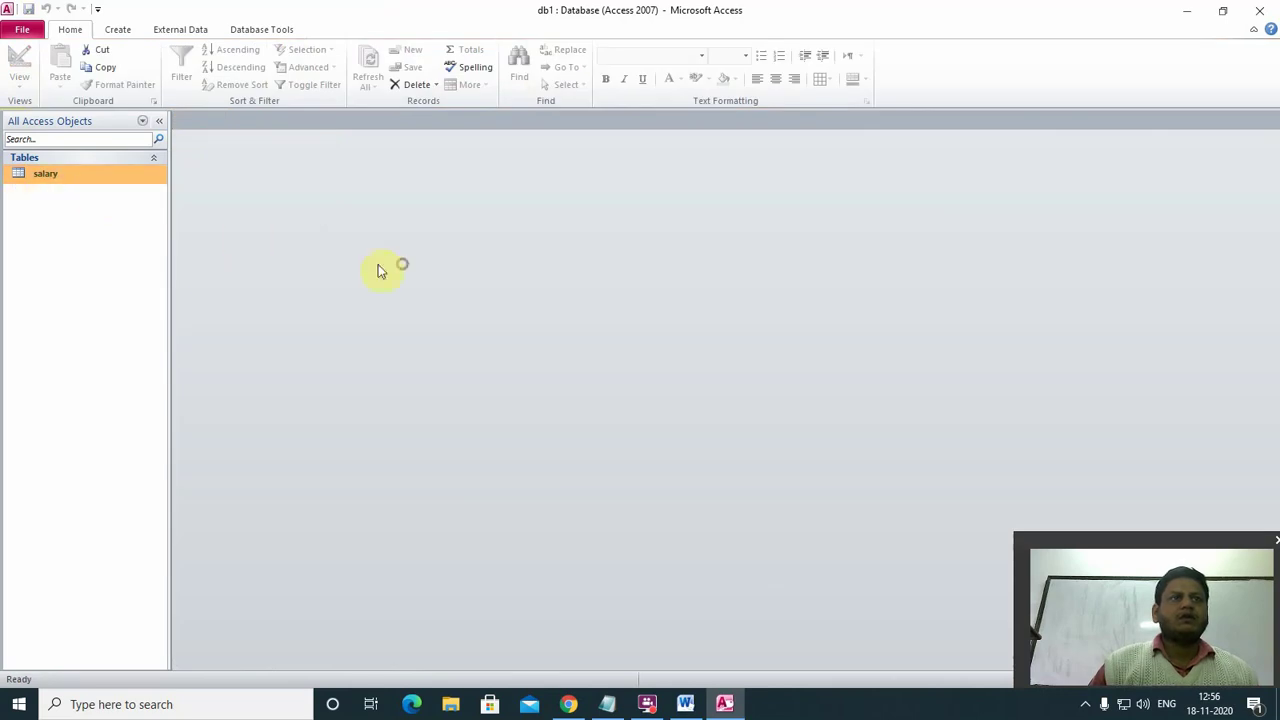
# Open the salary table in Design View and set the salary field's Field Size to Single.
pyautogui.rightClick(50, 177)
pyautogui.click(92, 205)
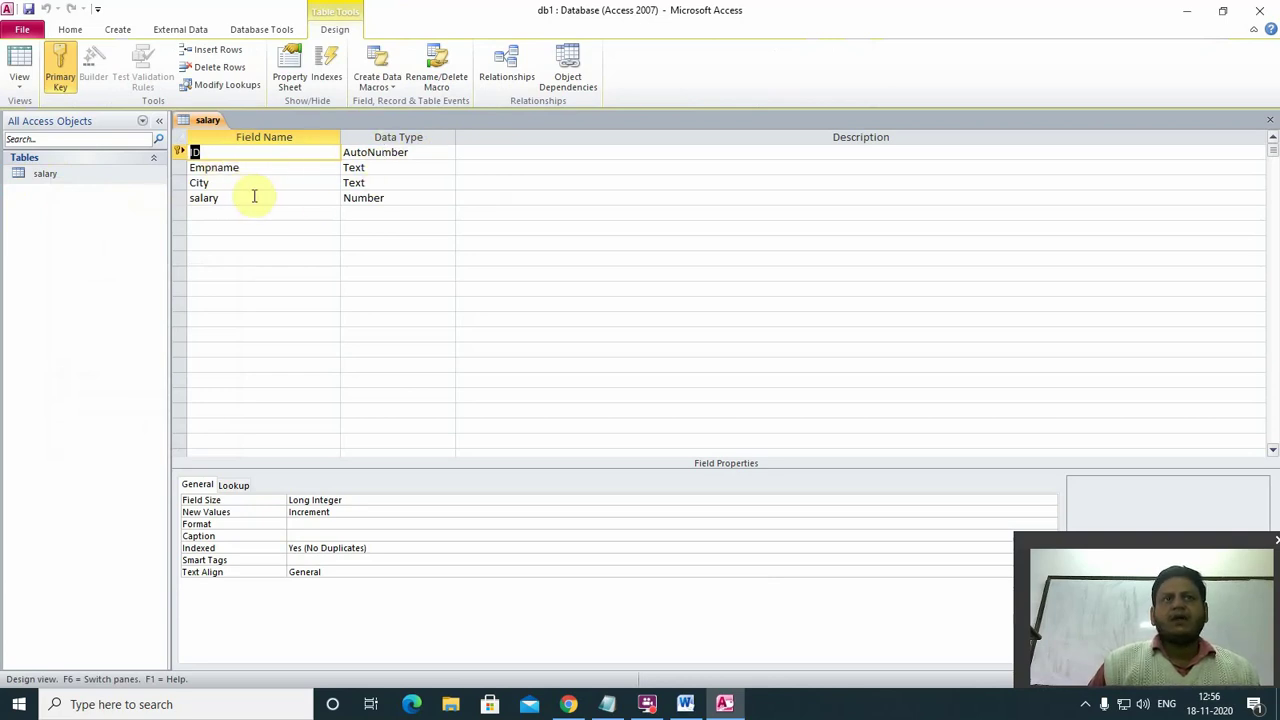
pyautogui.click(409, 199)
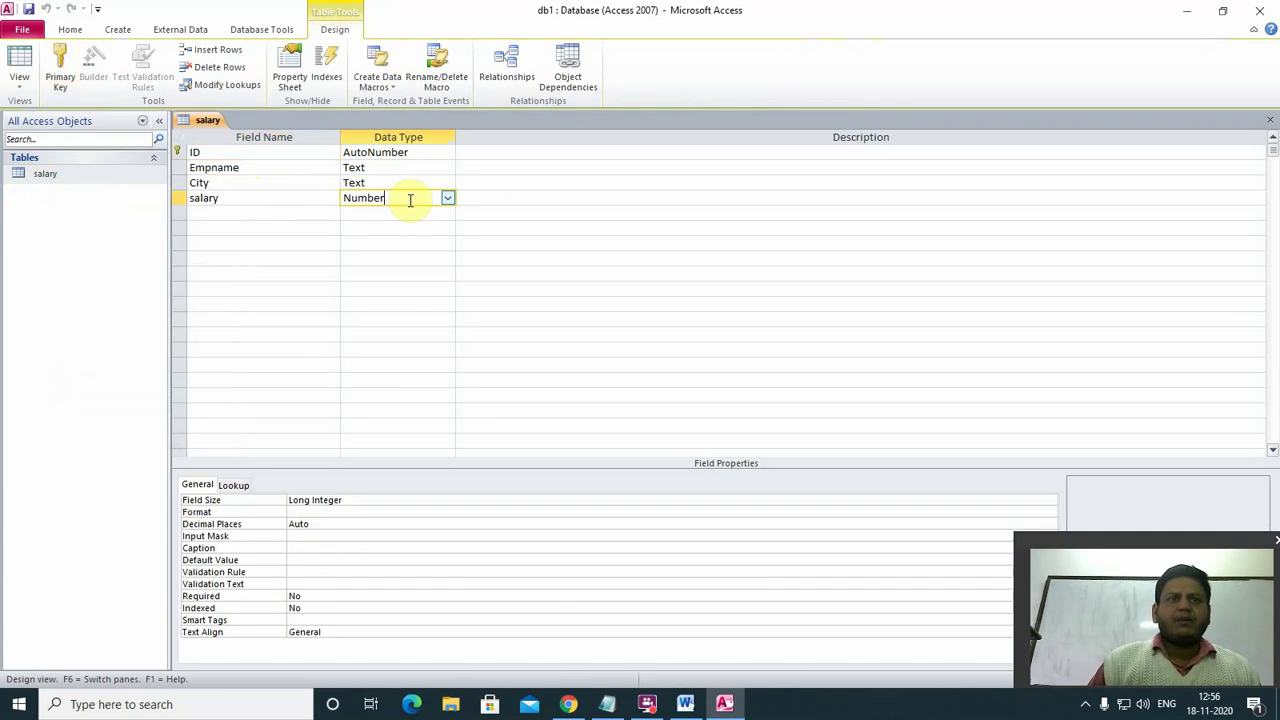
pyautogui.click(366, 500)
pyautogui.click(1049, 501)
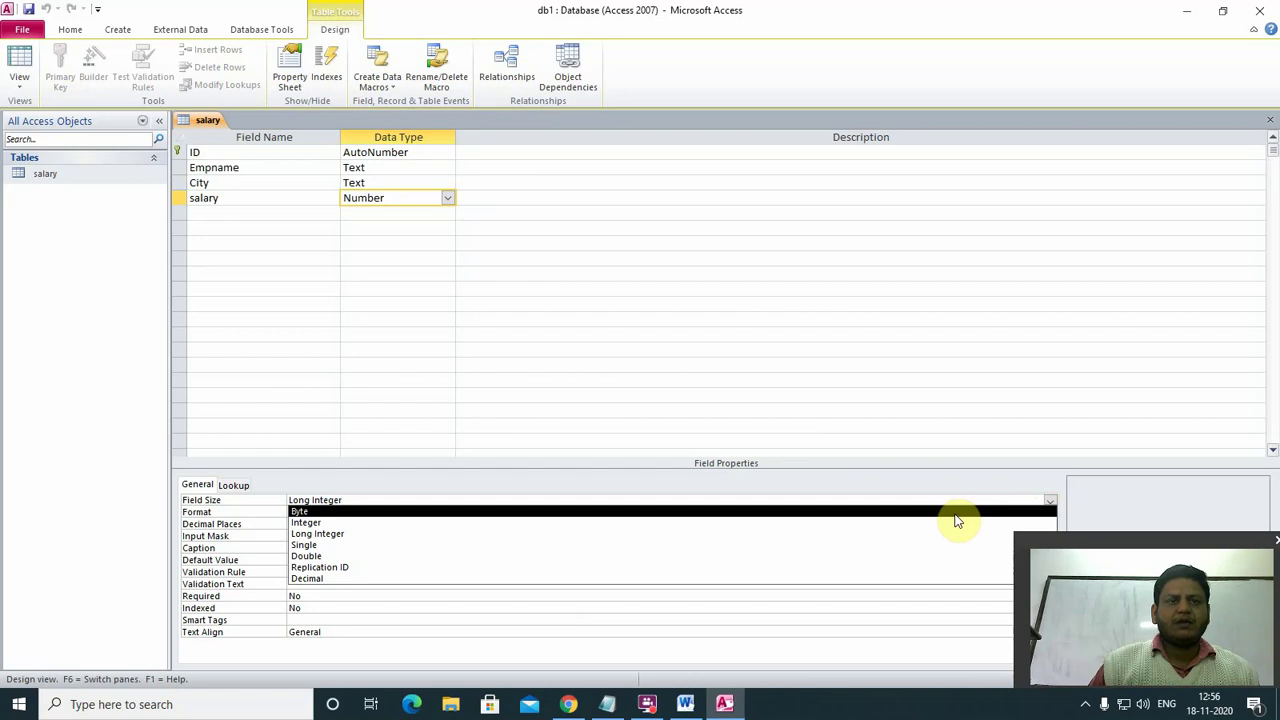
pyautogui.click(914, 544)
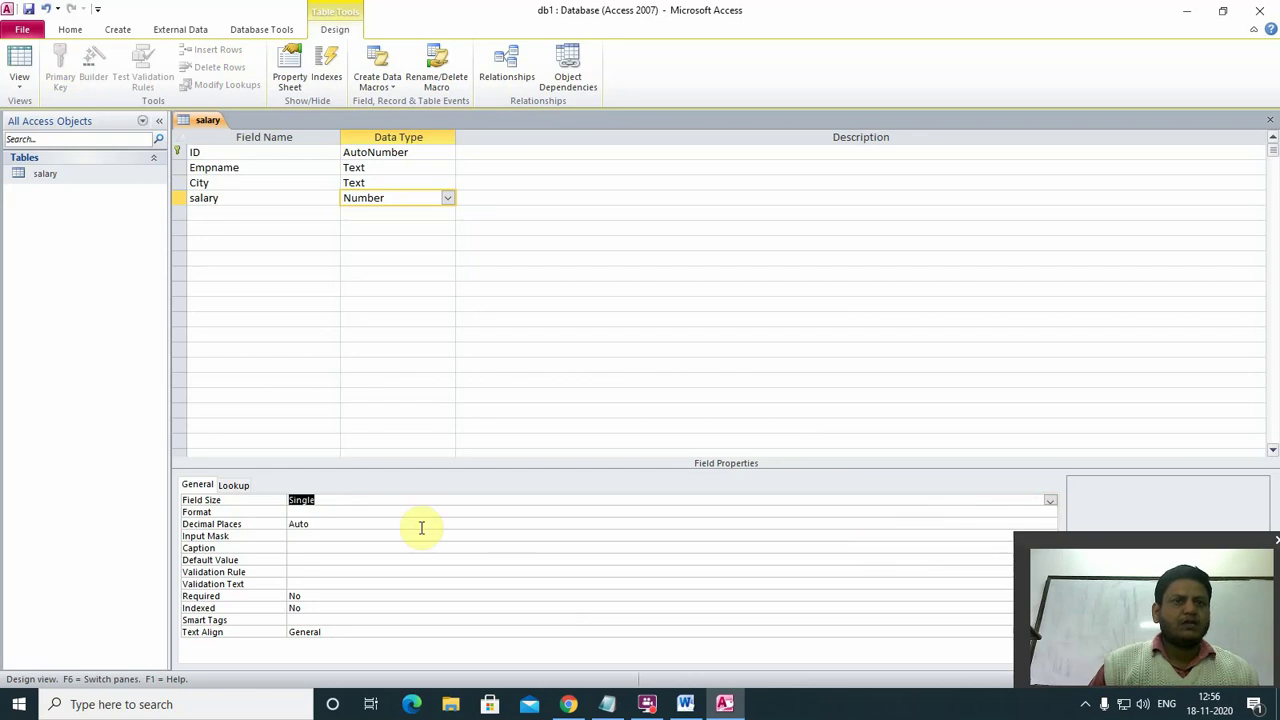
# Set the salary field's Format to Currency with 2 decimal places, and close the table, saving its design.
pyautogui.click(371, 512)
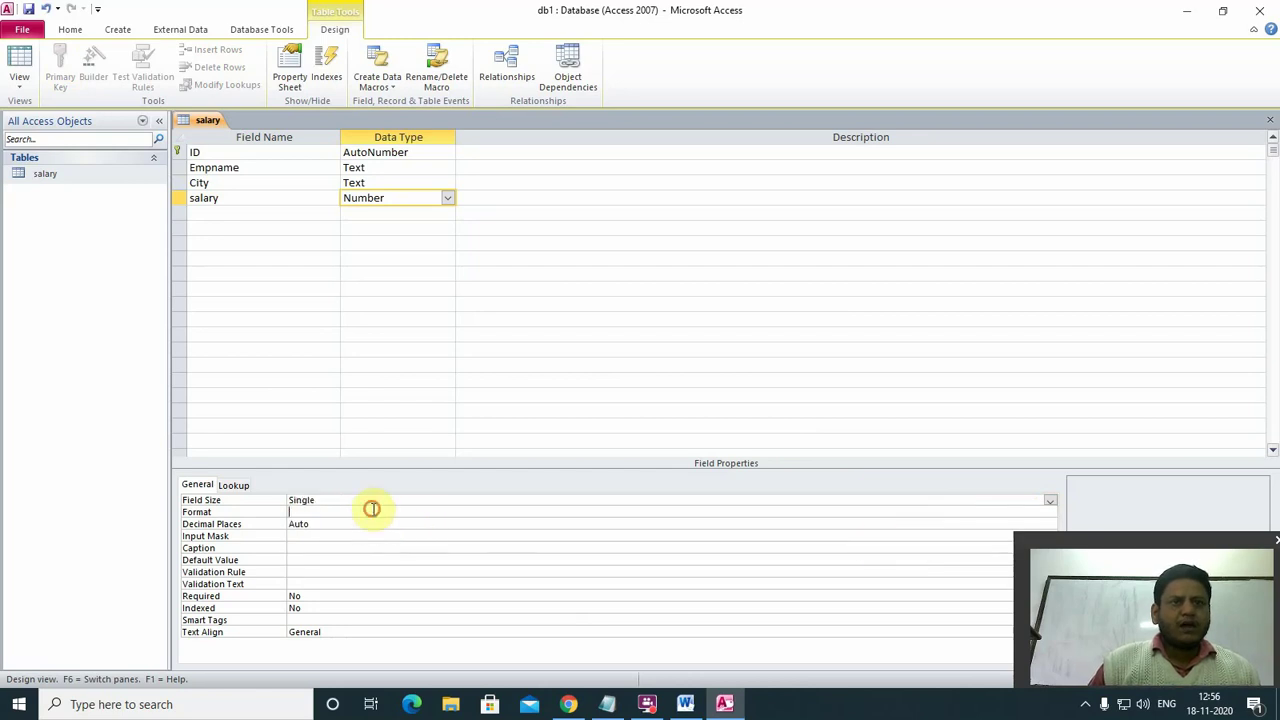
pyautogui.click(1050, 513)
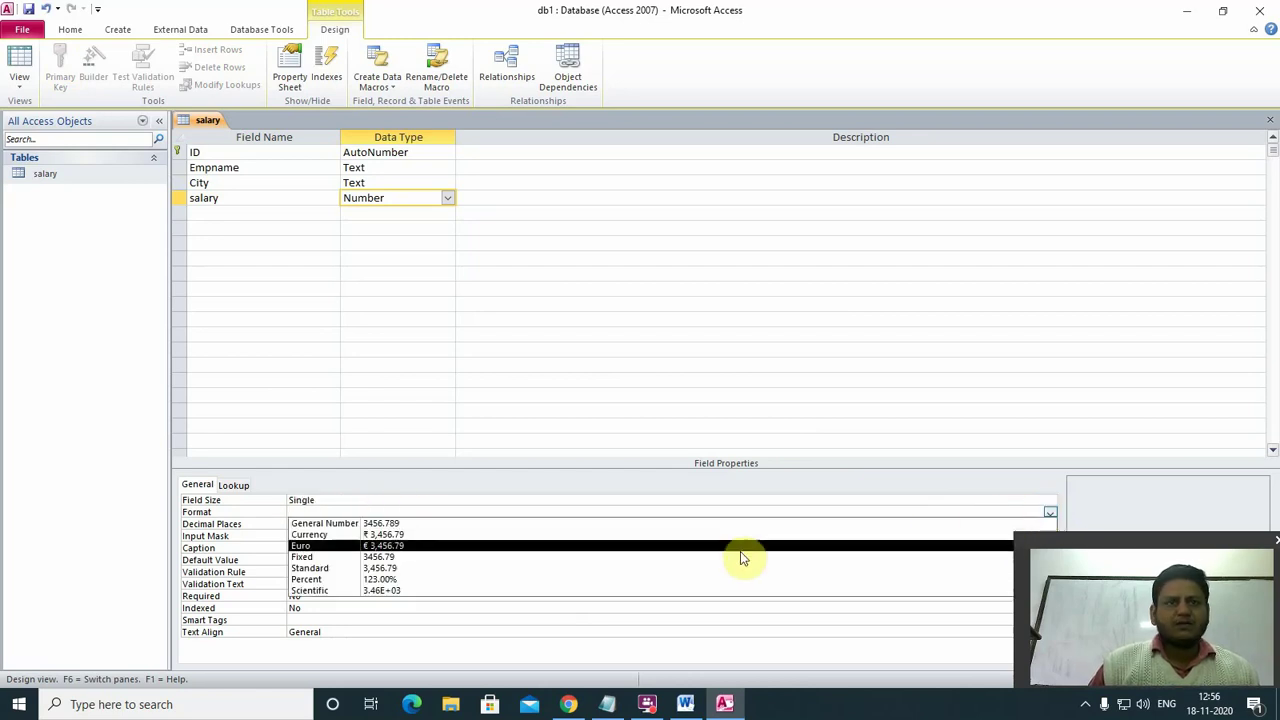
pyautogui.click(740, 539)
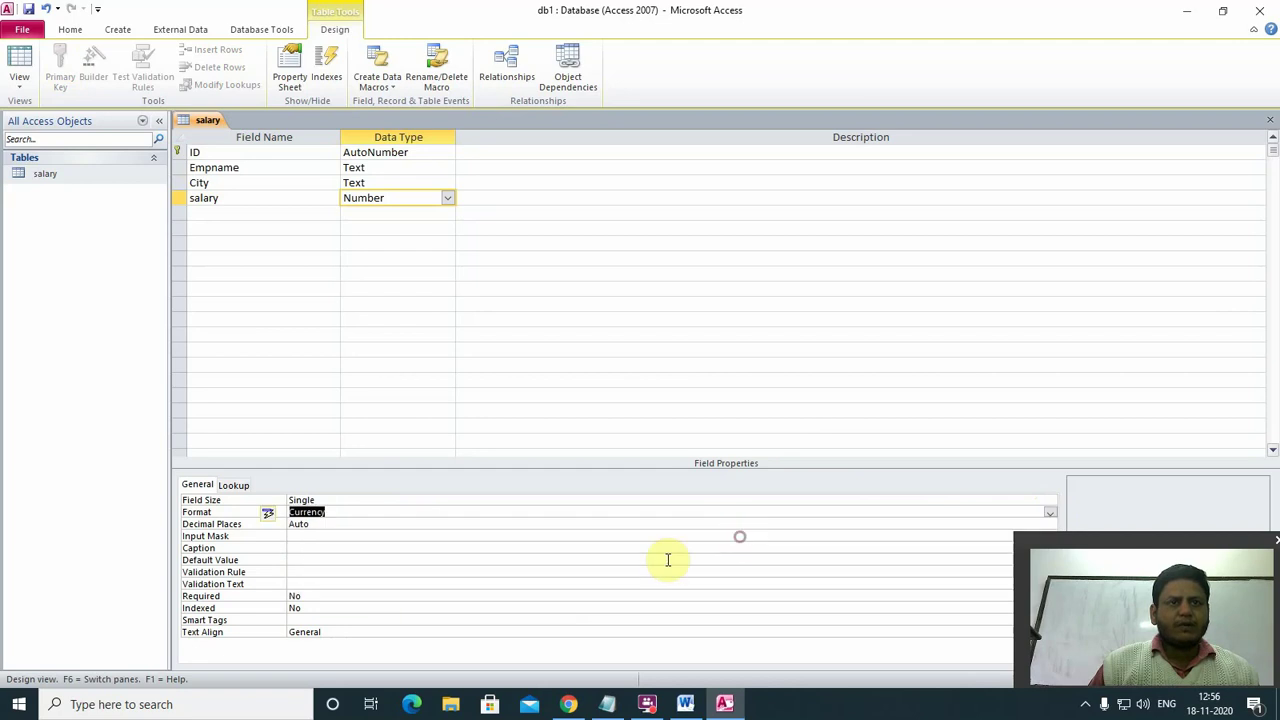
pyautogui.click(544, 525)
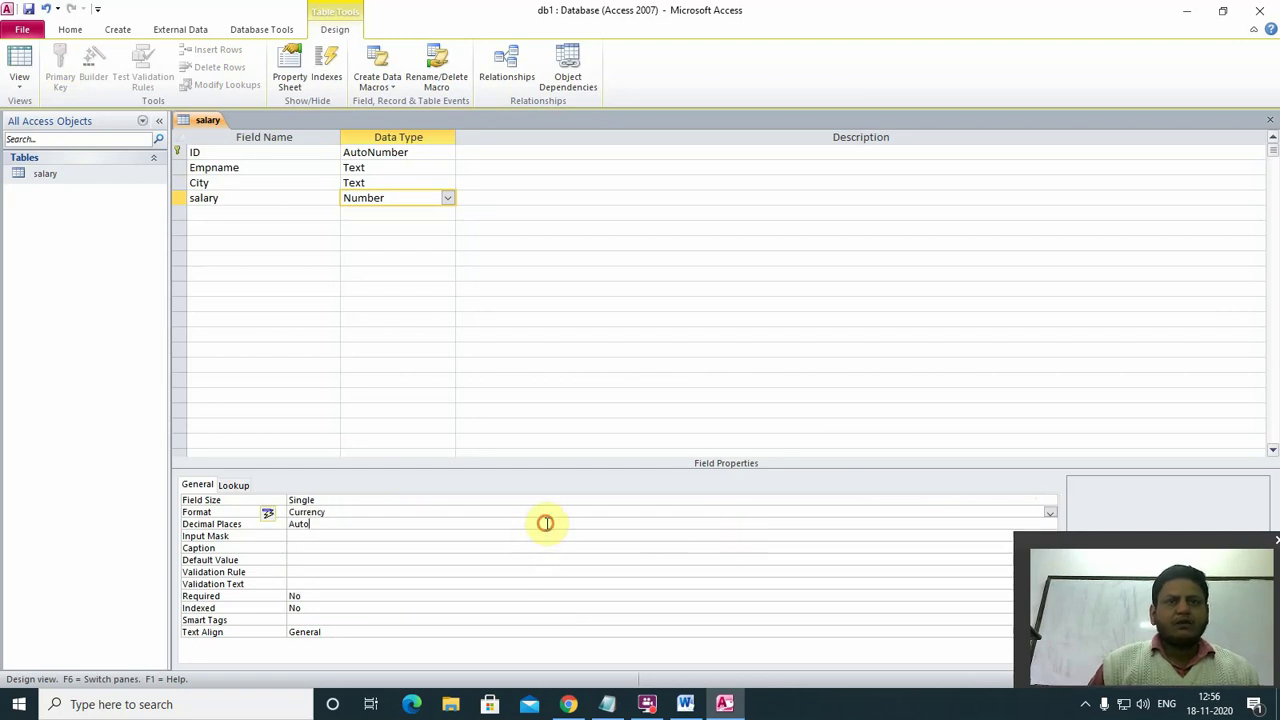
pyautogui.click(1050, 524)
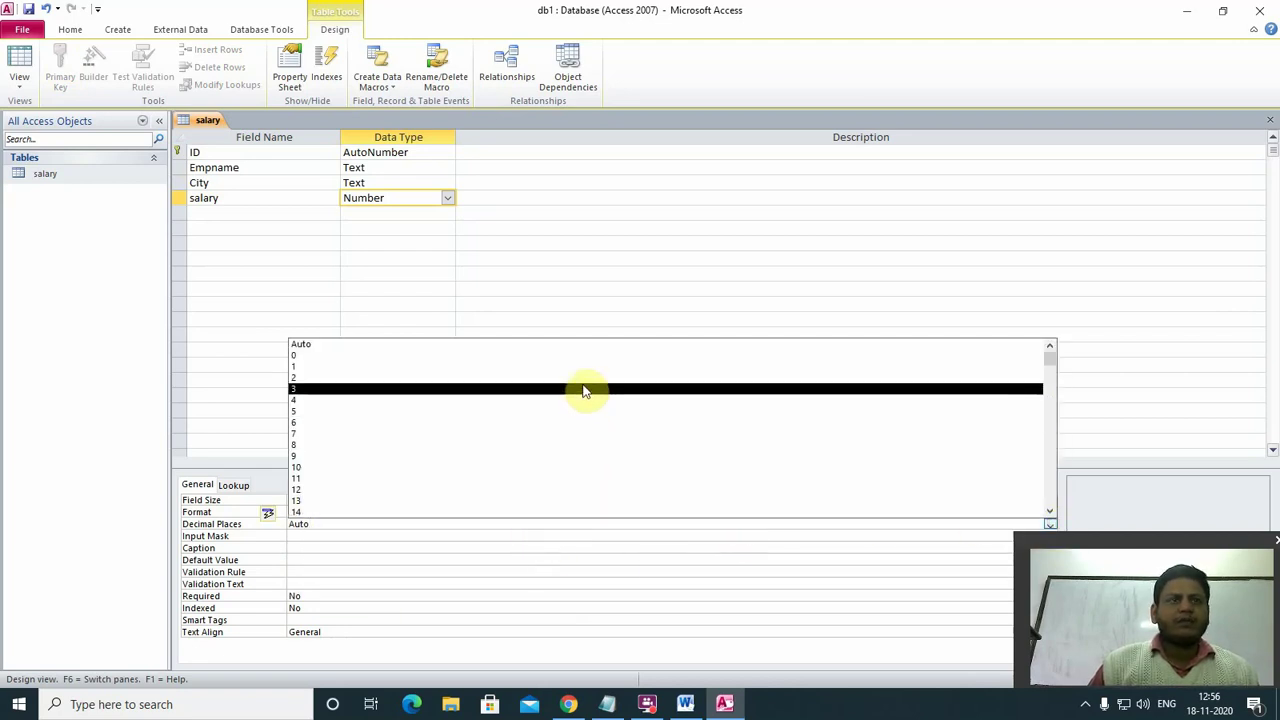
pyautogui.click(586, 385)
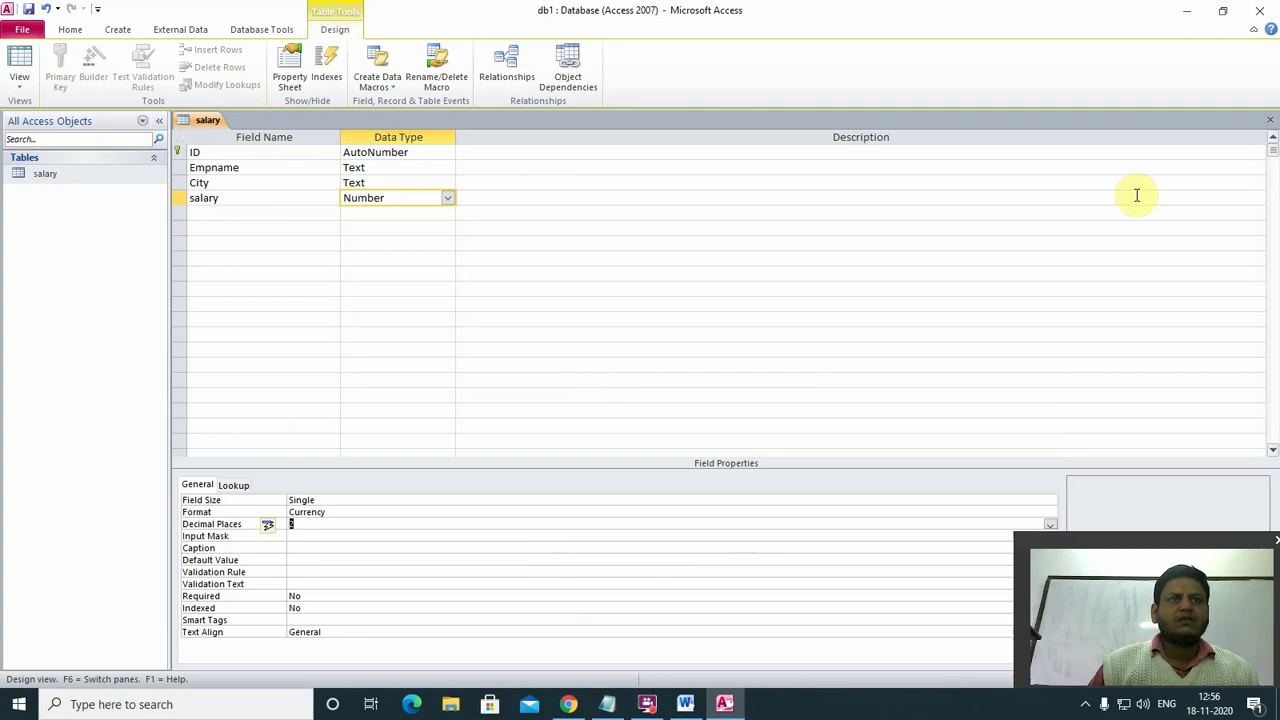
pyautogui.click(1269, 120)
pyautogui.click(580, 393)
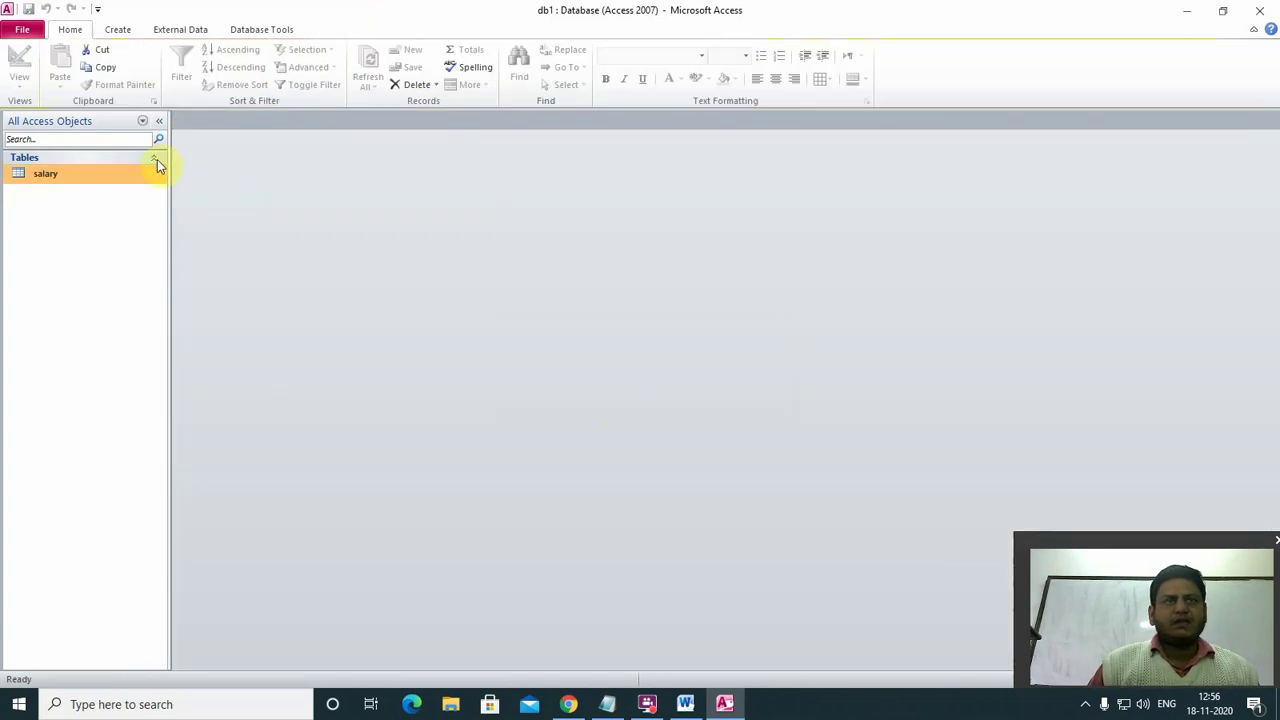
# Open the salary table in datasheet view and enter the first record: the employee's name, city satna and salary 45000.
pyautogui.click(63, 176)
pyautogui.doubleClick(63, 176)
pyautogui.click(303, 153)
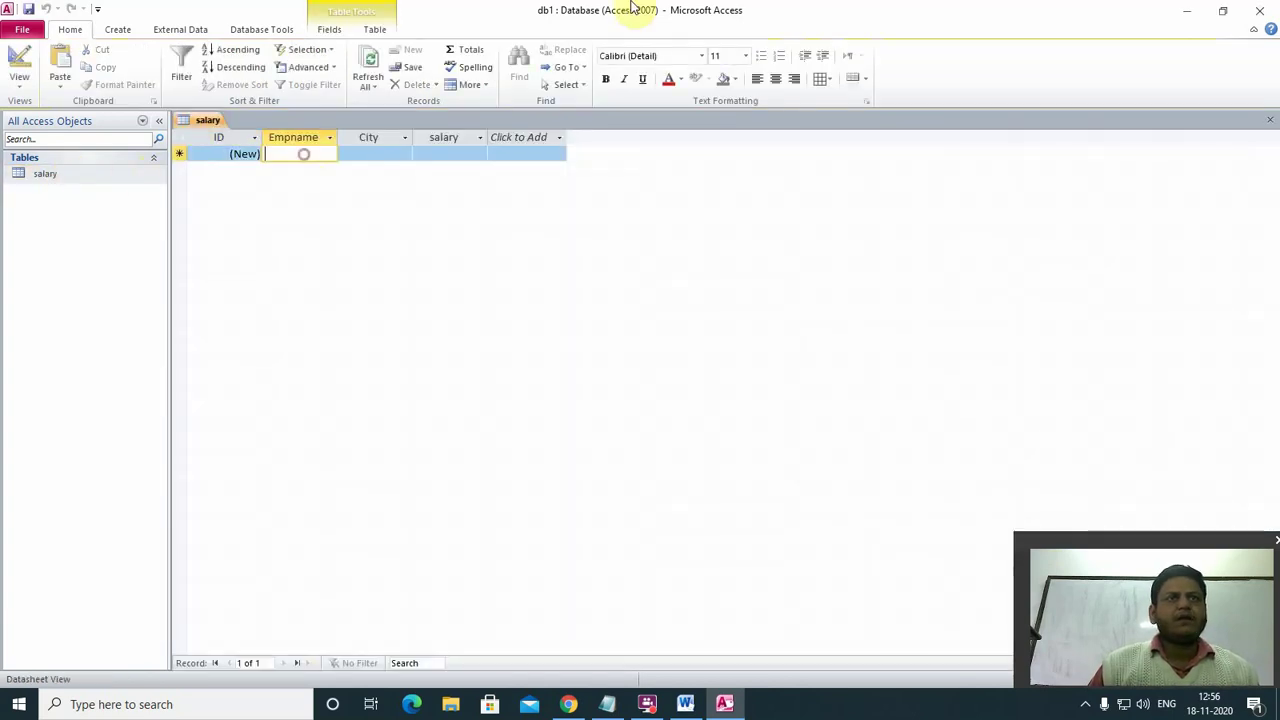
pyautogui.write('ram')
pyautogui.press('Tab')
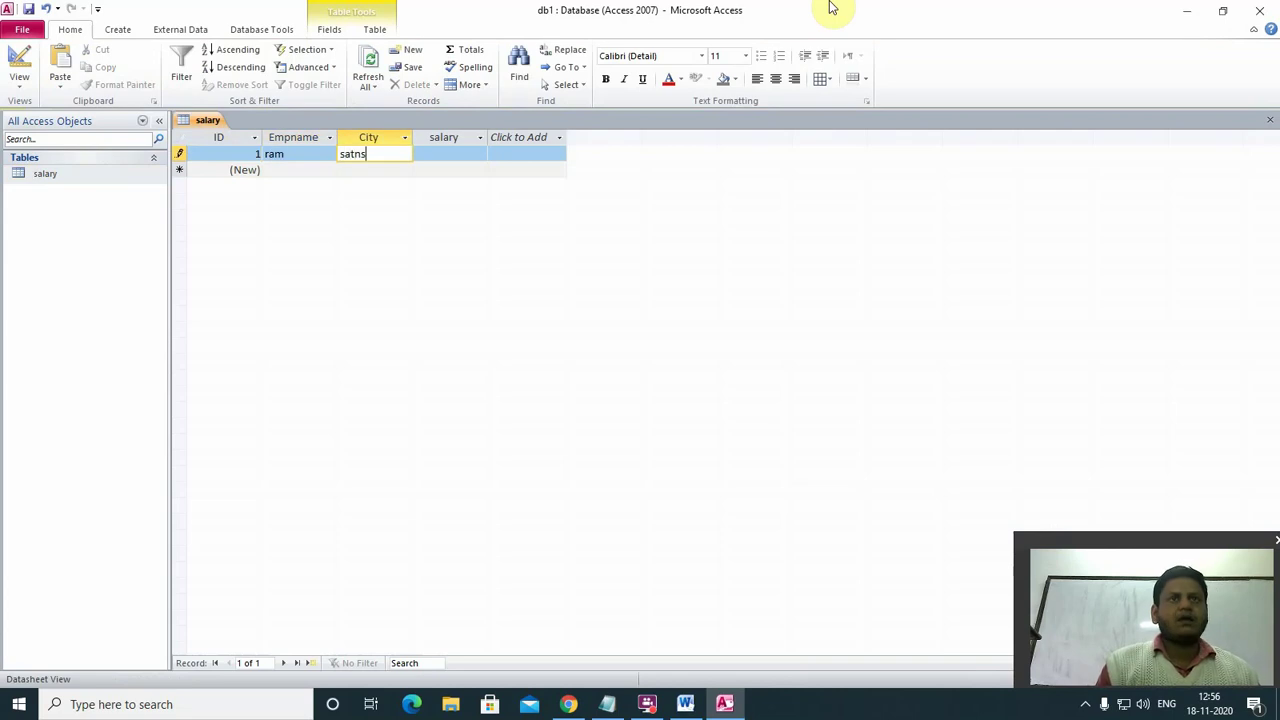
pyautogui.write('satna')
pyautogui.press('Tab')
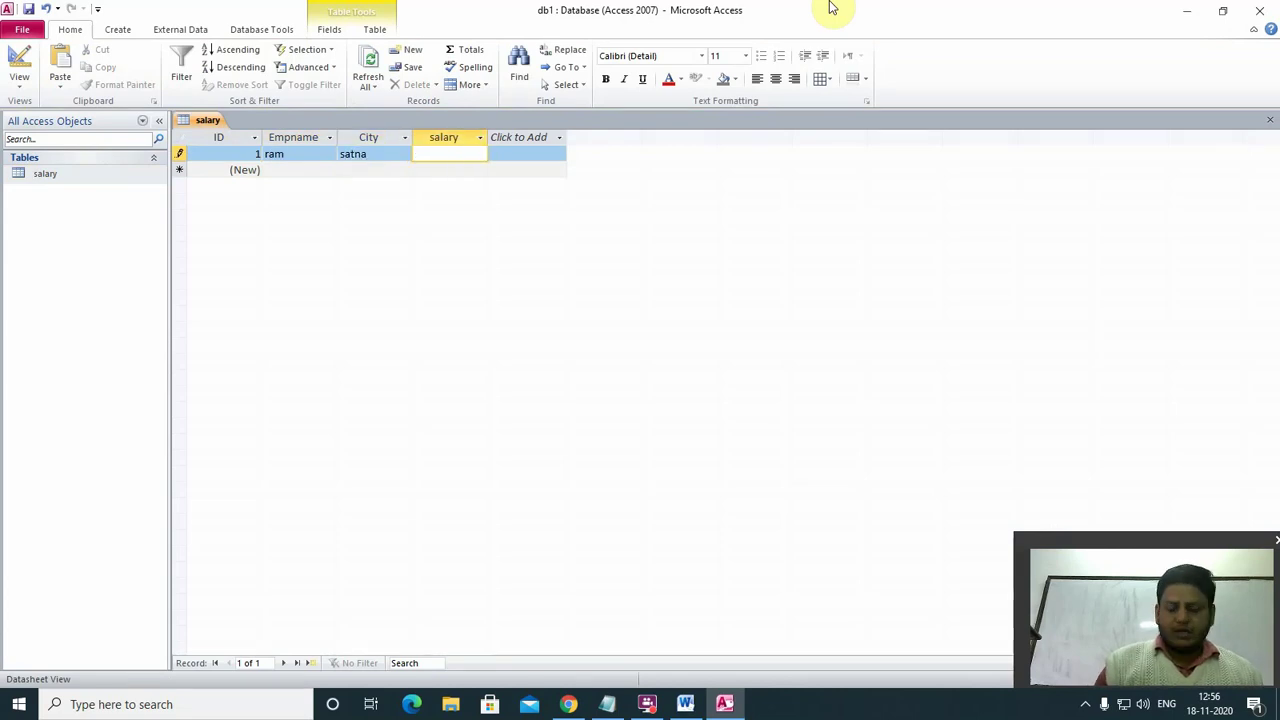
pyautogui.write('45,000')
pyautogui.press('Tab')
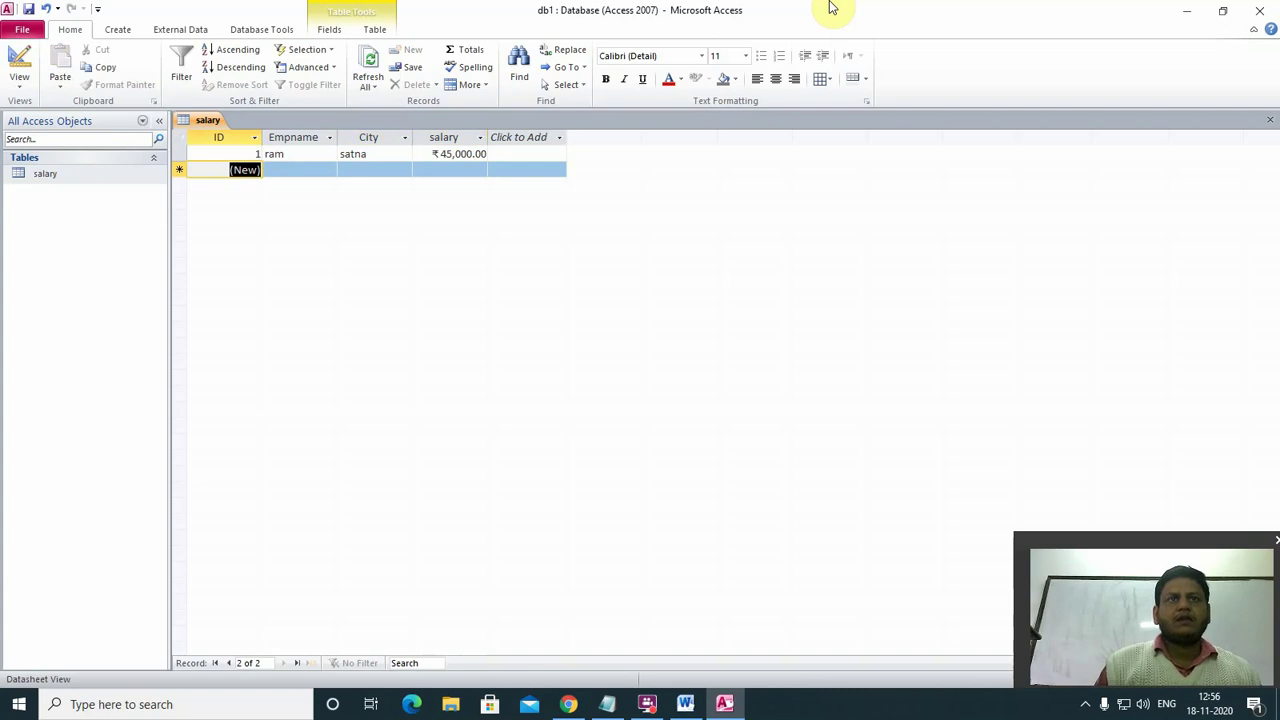
# Enter the second record in the salary table: the employee's name, city rewa and salary 48755.
pyautogui.press('Tab')
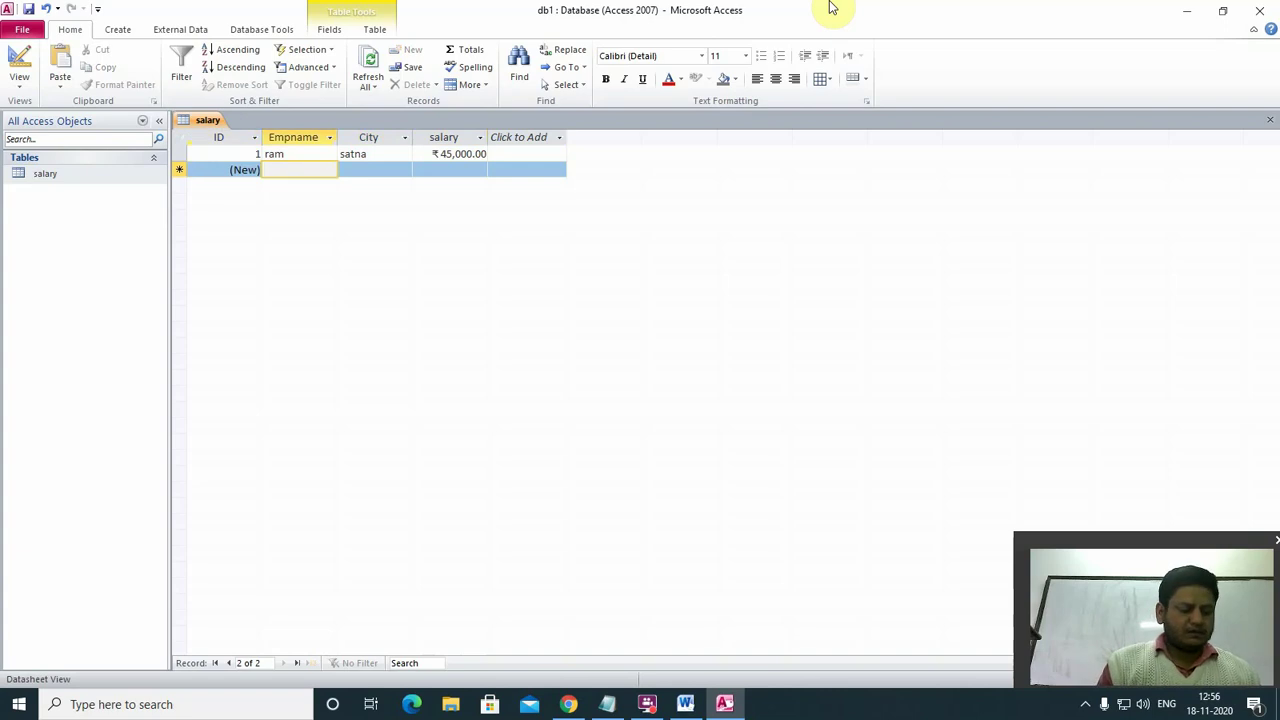
pyautogui.write('sanu')
pyautogui.press('Tab')
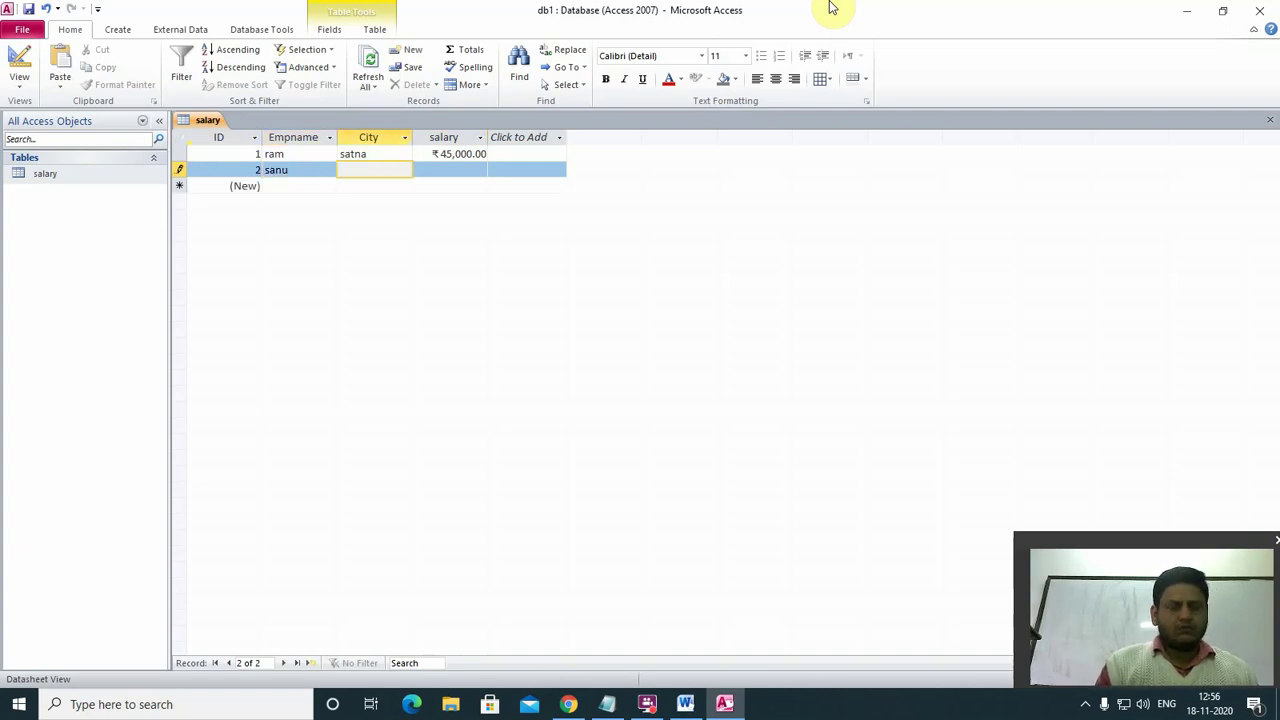
pyautogui.press('Tab')
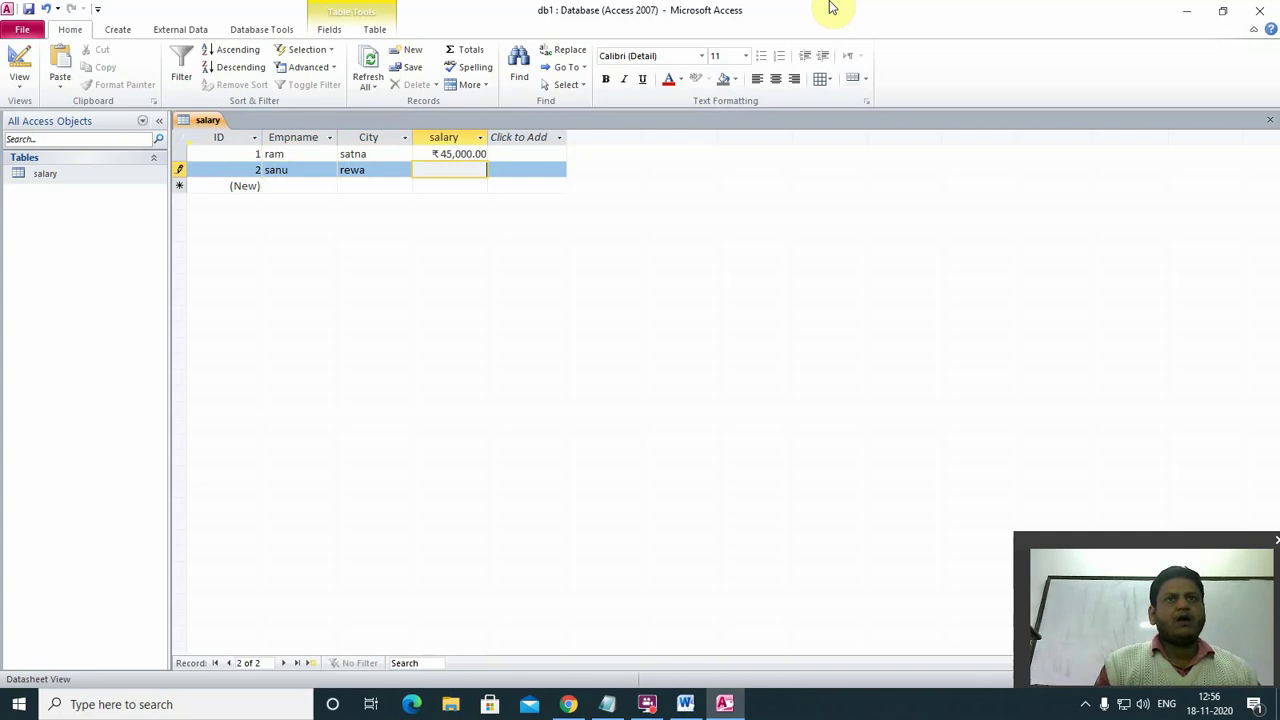
pyautogui.write('55')
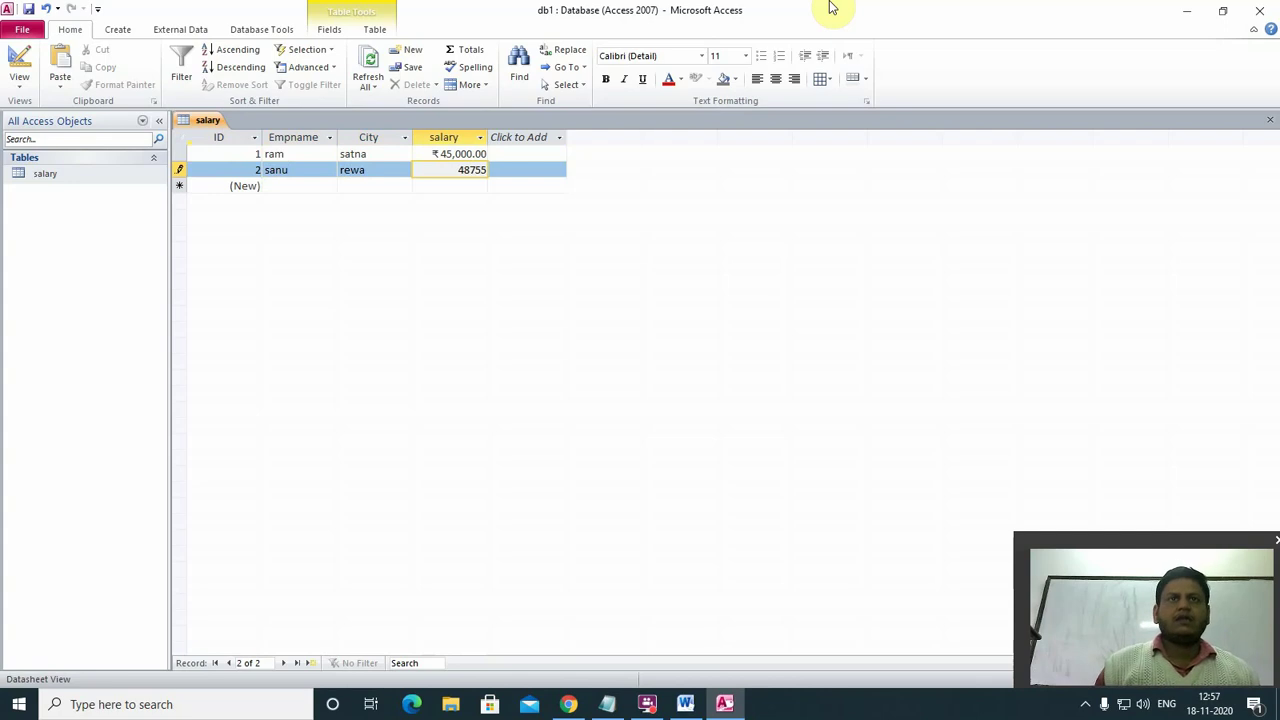
# Add a third record to the salary table with the employee's name, city ckt and salary 648755.
pyautogui.press('Down')
pyautogui.press('Left')
pyautogui.press('Left')
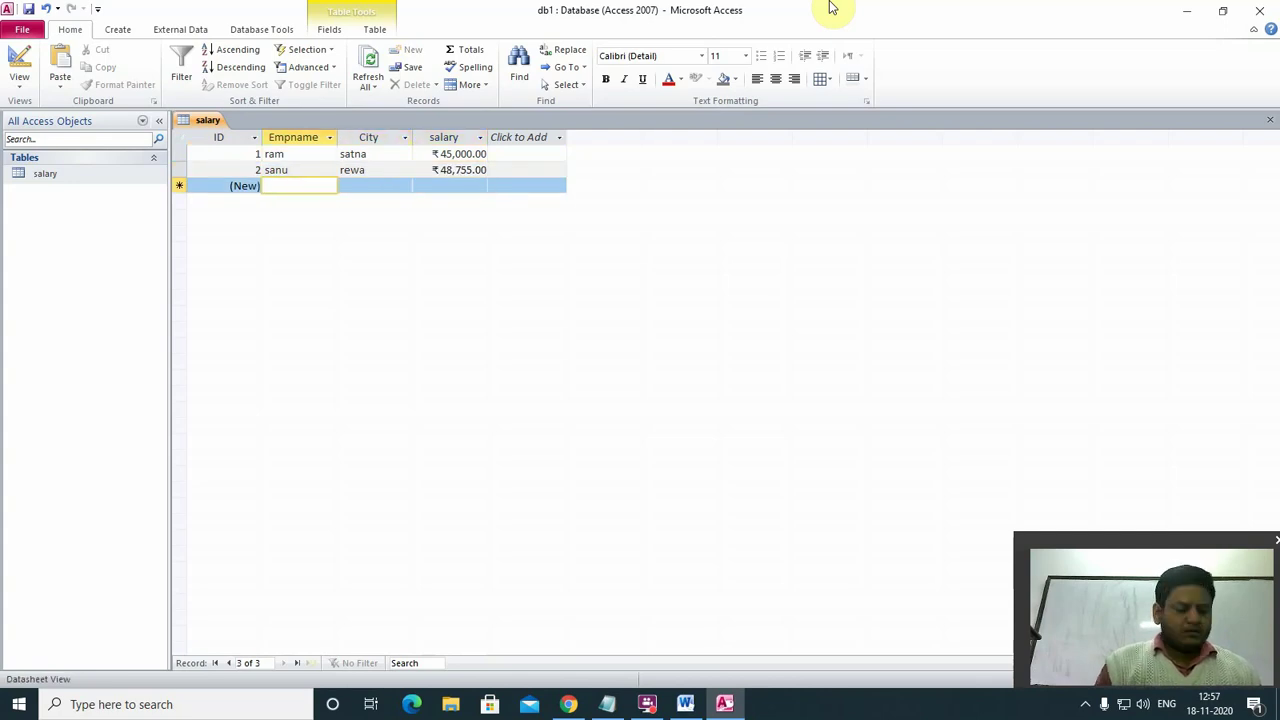
pyautogui.write('ranu')
pyautogui.press('Tab')
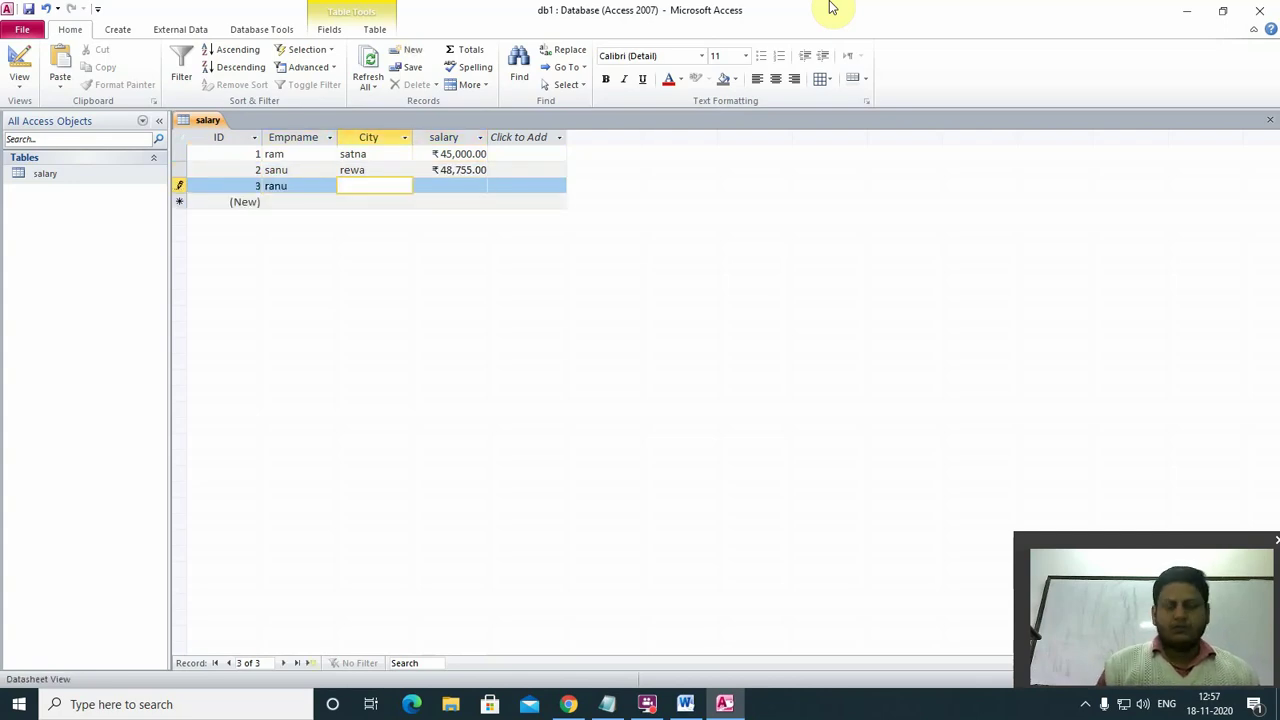
pyautogui.write('ckt')
pyautogui.press('Tab')
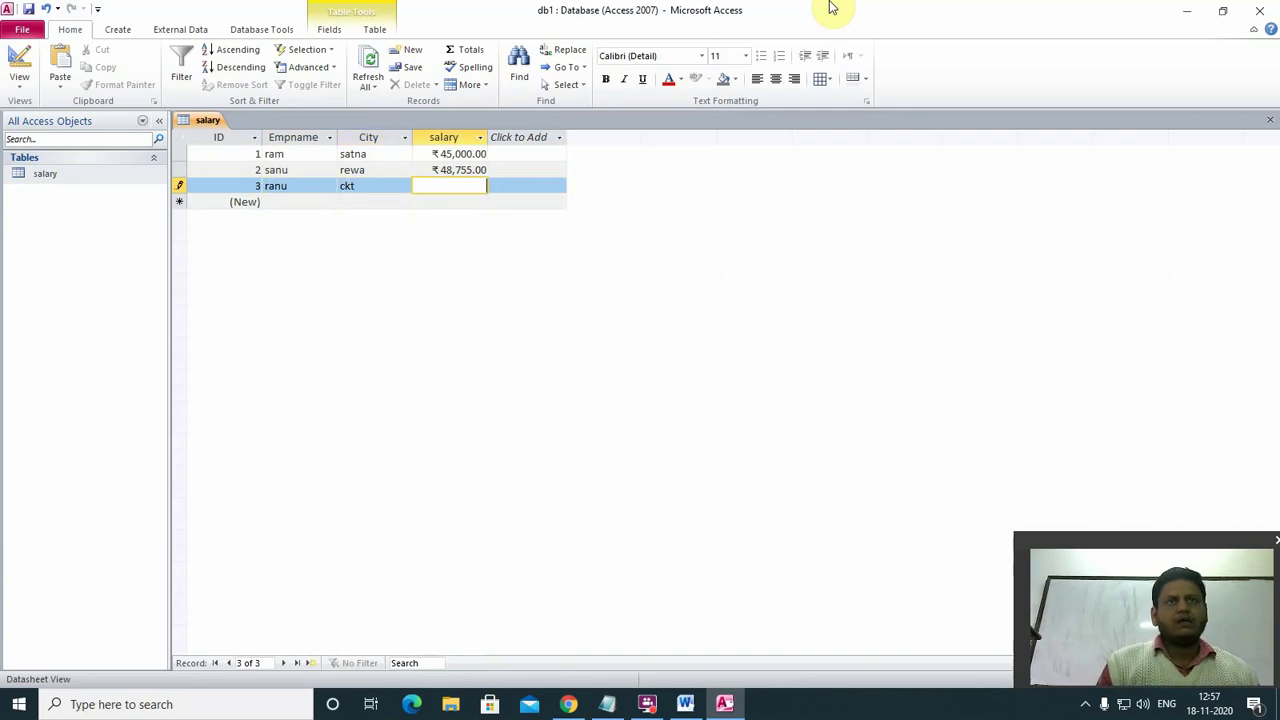
pyautogui.write('648755')
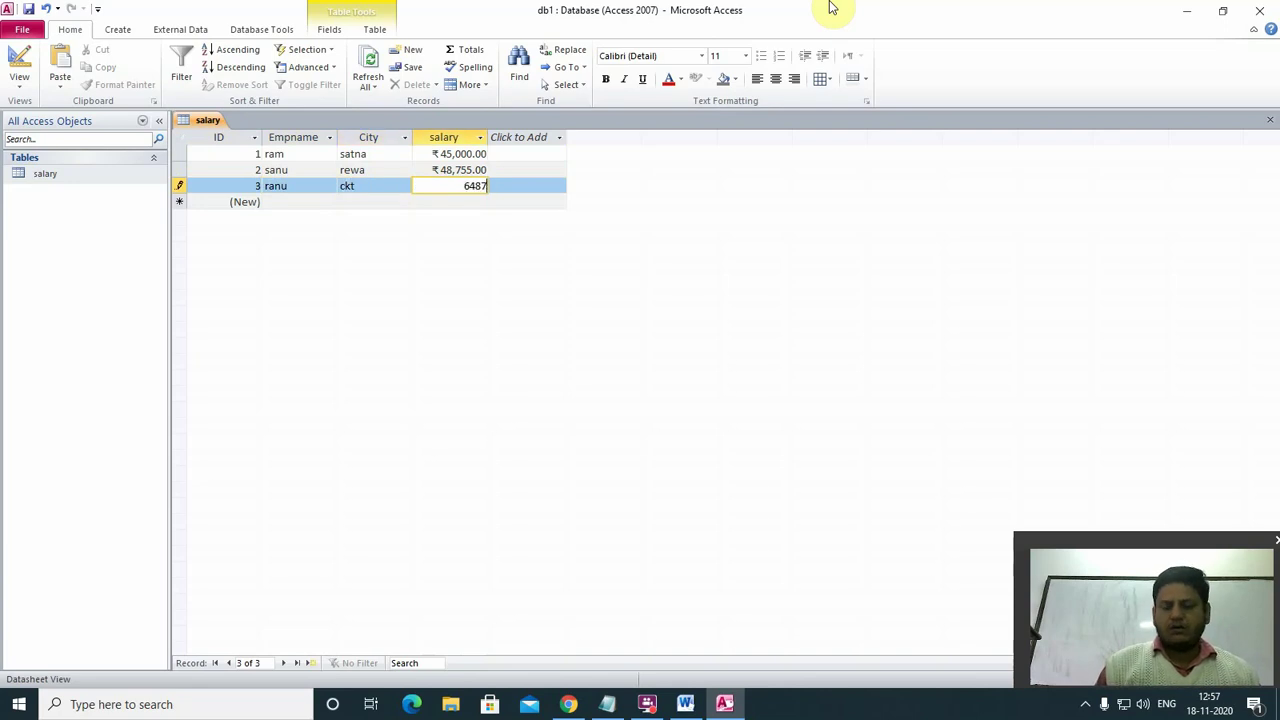
# Add a fourth record to the salary table with the employee's name, city banda and salary 127885.
pyautogui.press('Down')
pyautogui.press('Left')
pyautogui.press('Left')
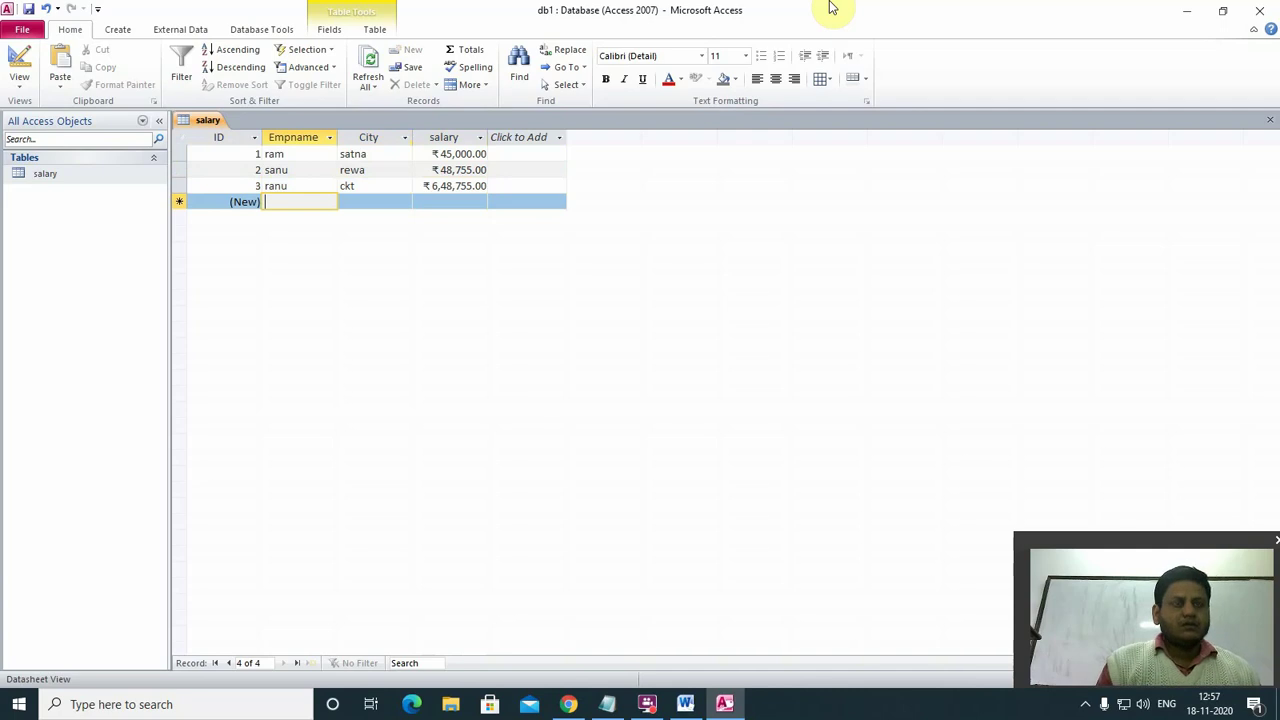
pyautogui.write('sy')
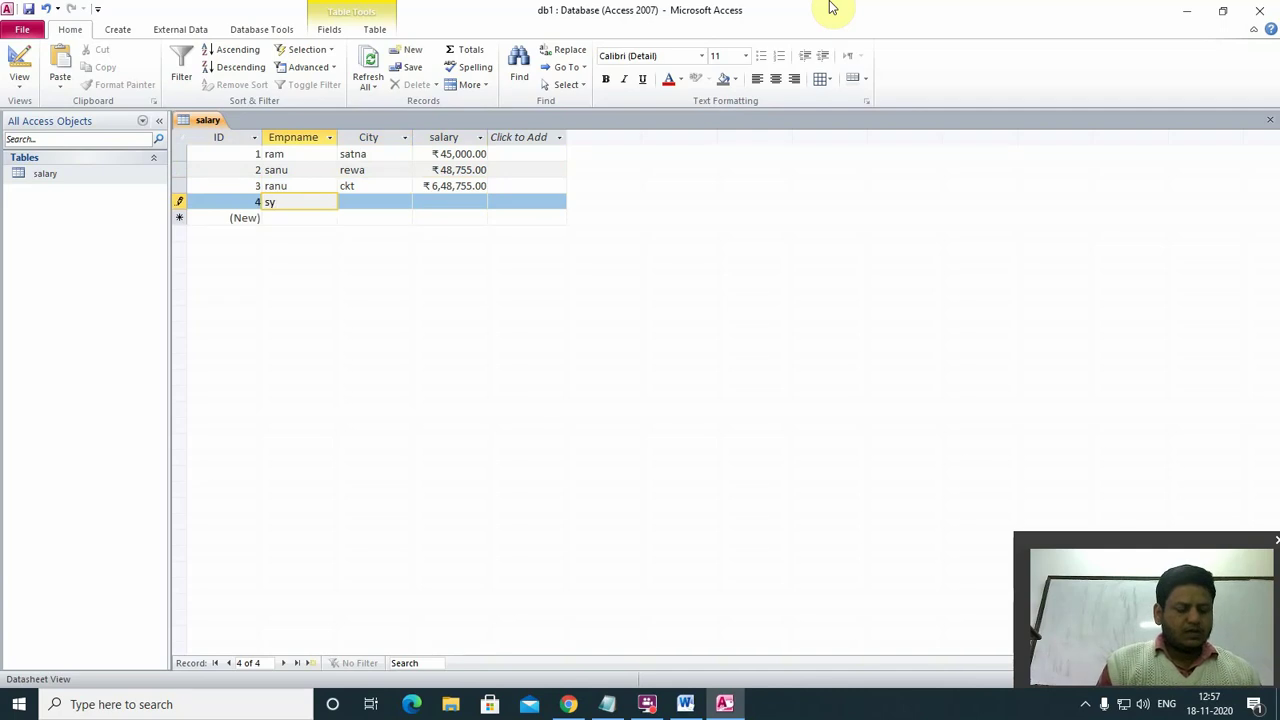
pyautogui.press('BackSpace')
pyautogui.write('hyamu')
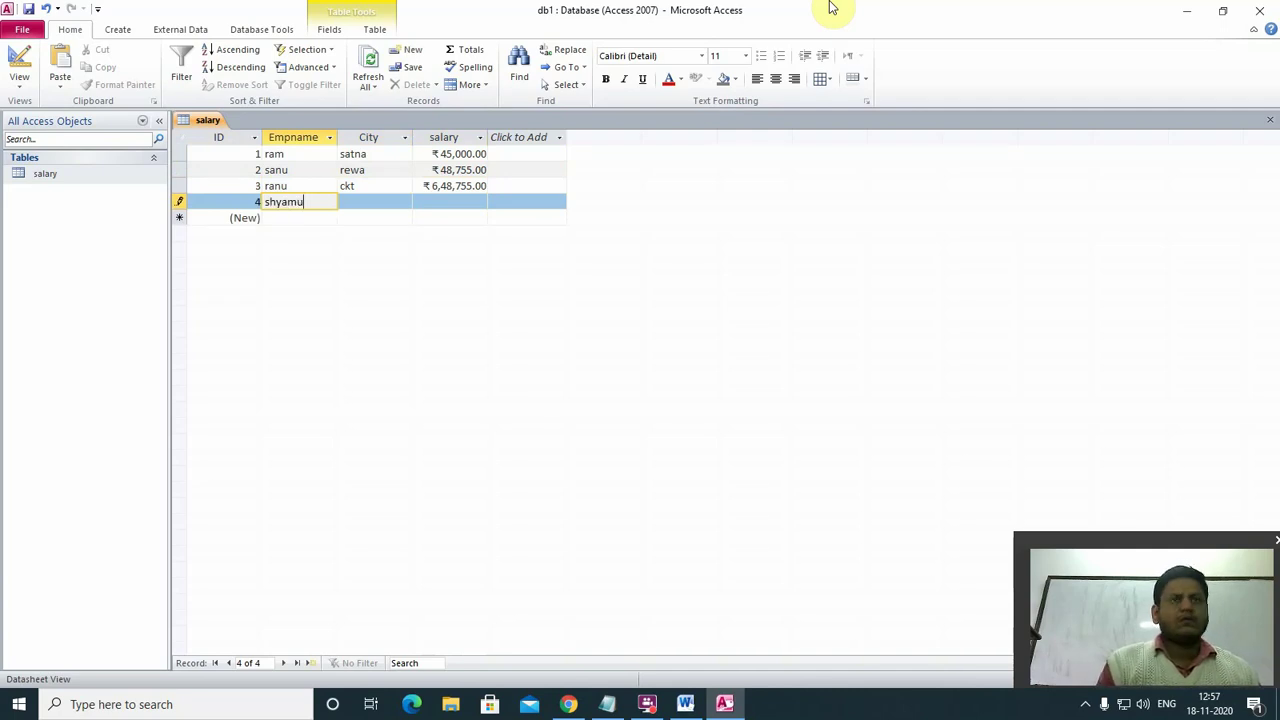
pyautogui.press('Tab')
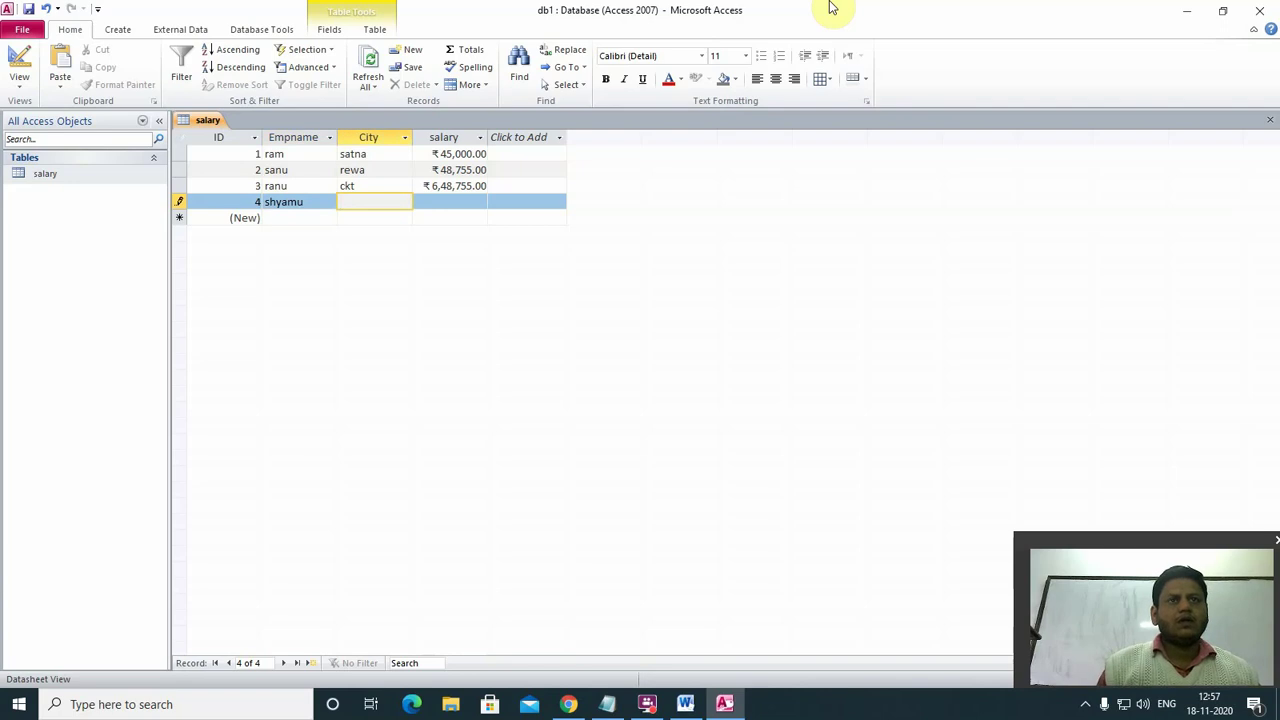
pyautogui.write('banda')
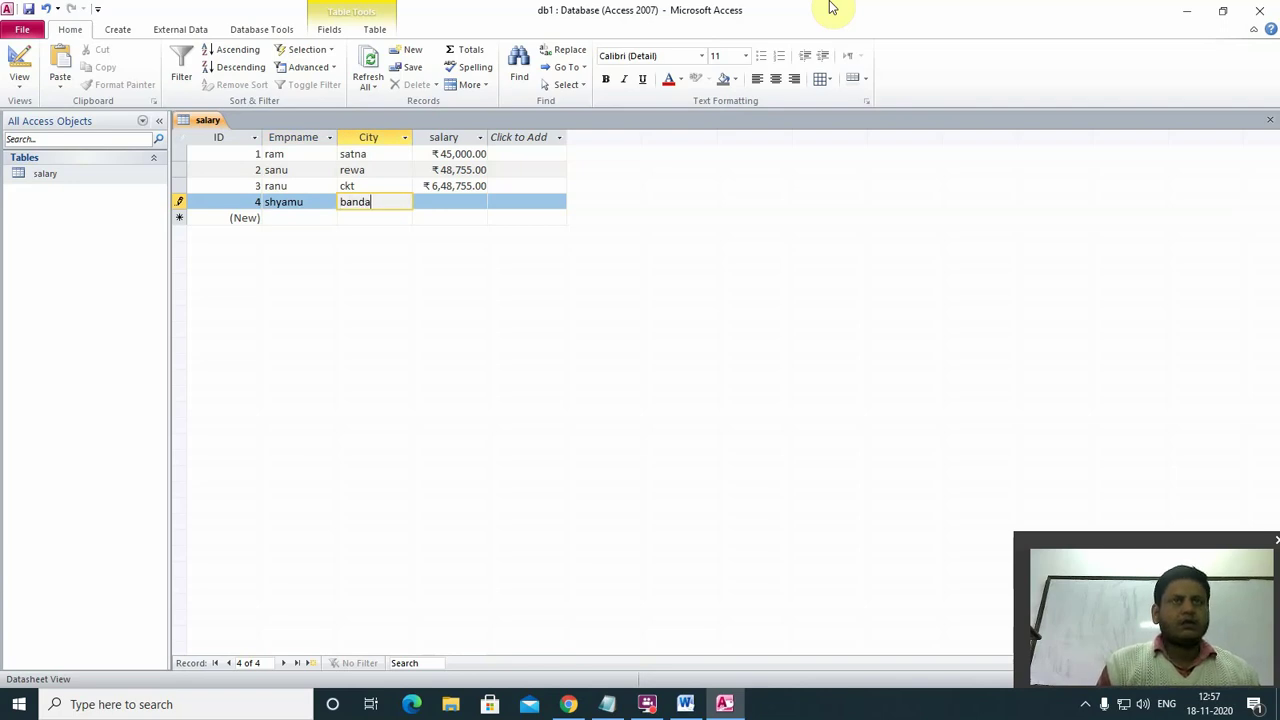
pyautogui.press('Tab')
pyautogui.write('127885')
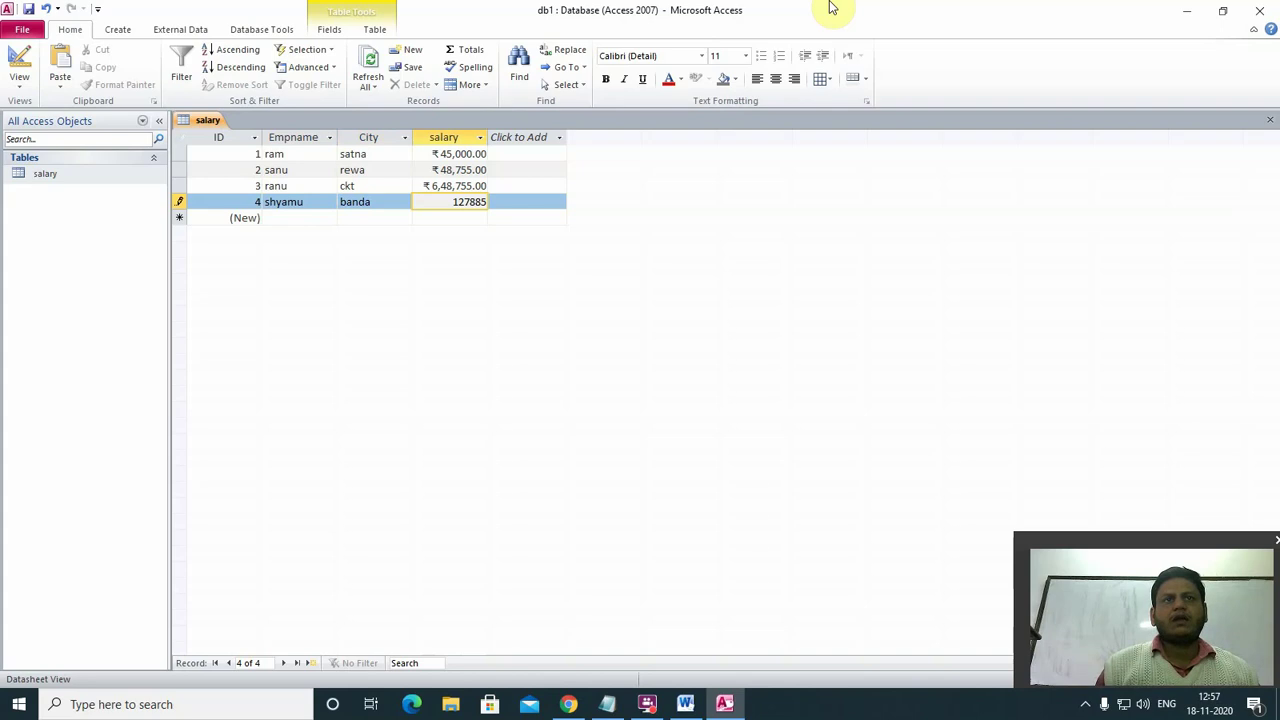
# Add a fifth record to the salary table with the employee's name, city sitapur and salary 1000.
pyautogui.press('Down')
pyautogui.press('Left')
pyautogui.press('Left')
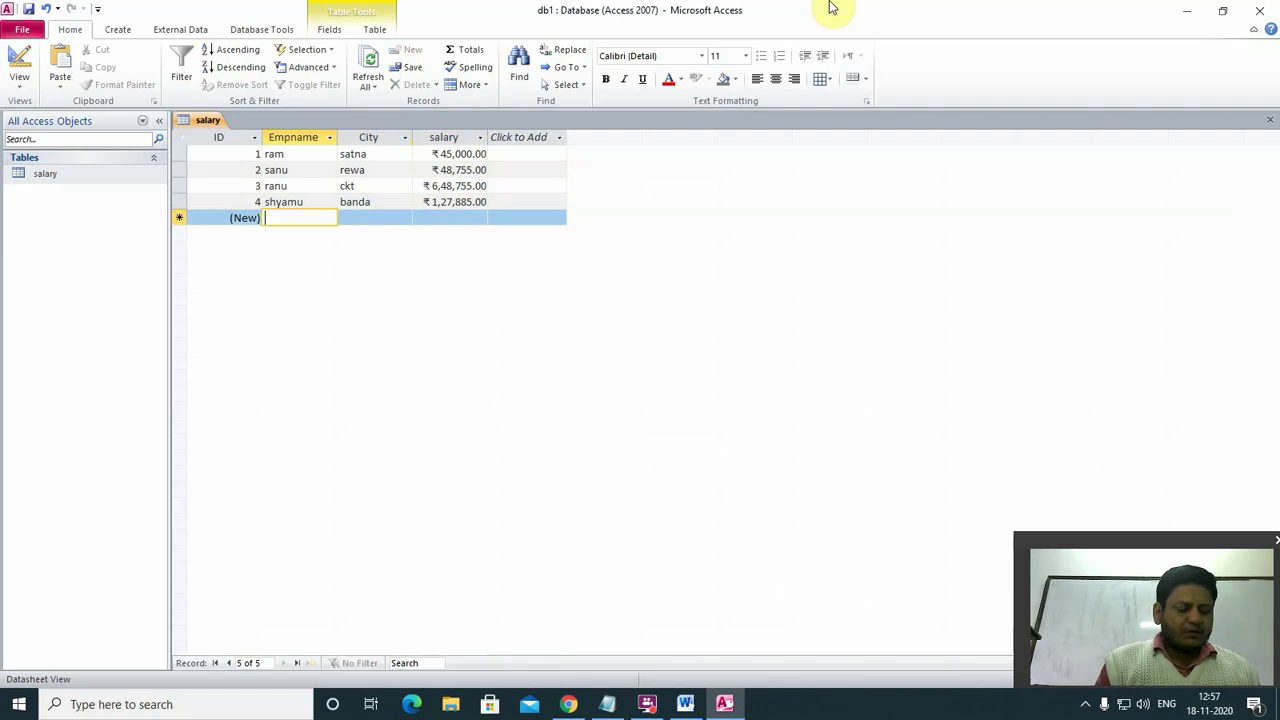
pyautogui.write('ram kamal')
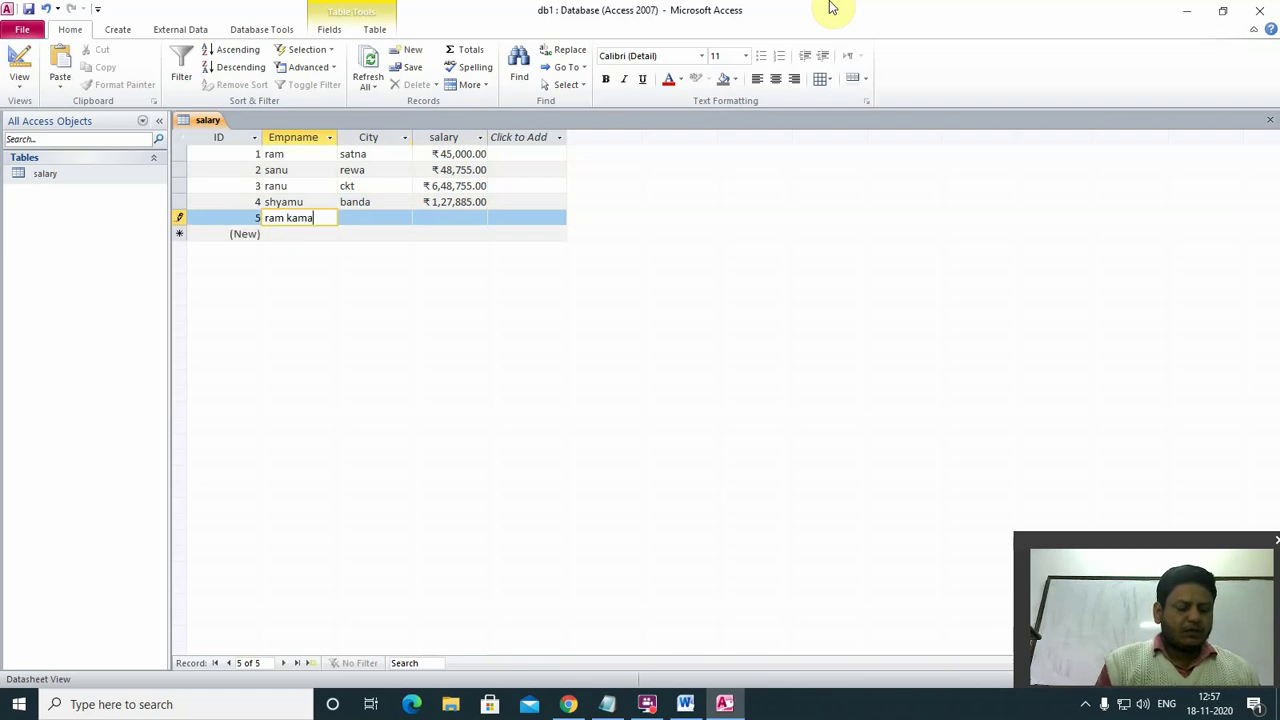
pyautogui.press('Tab')
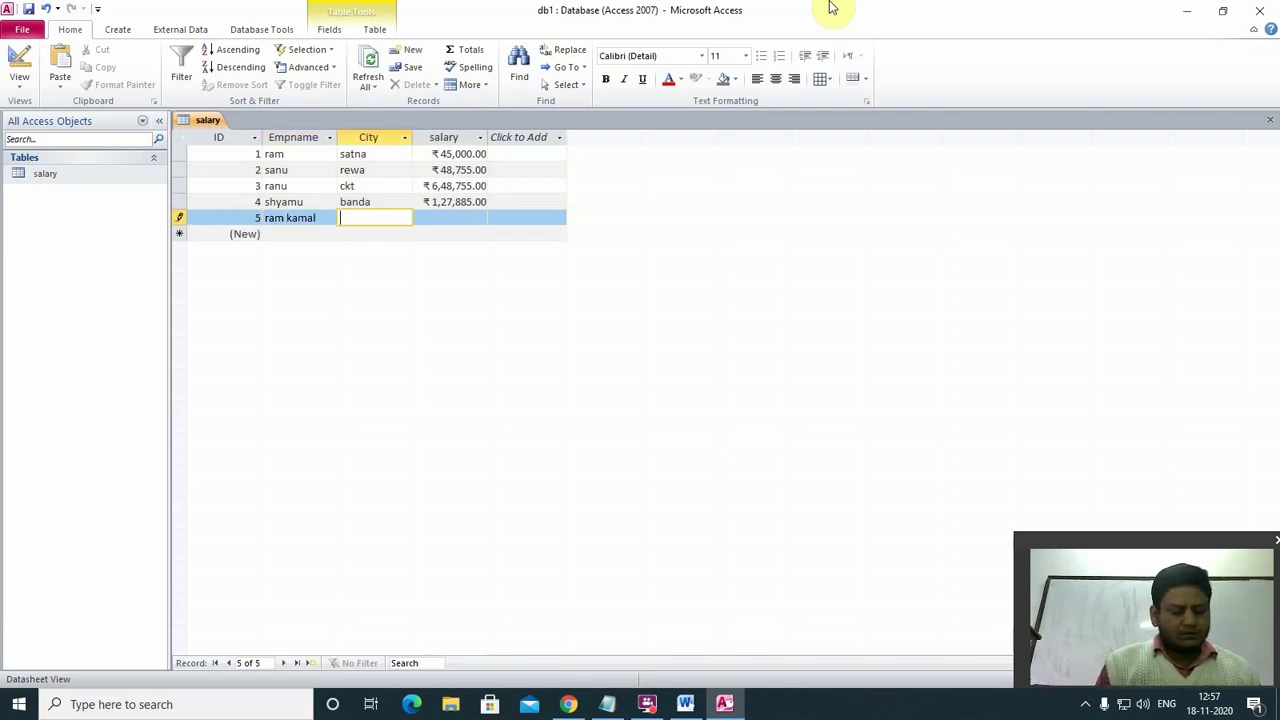
pyautogui.write('sitapur')
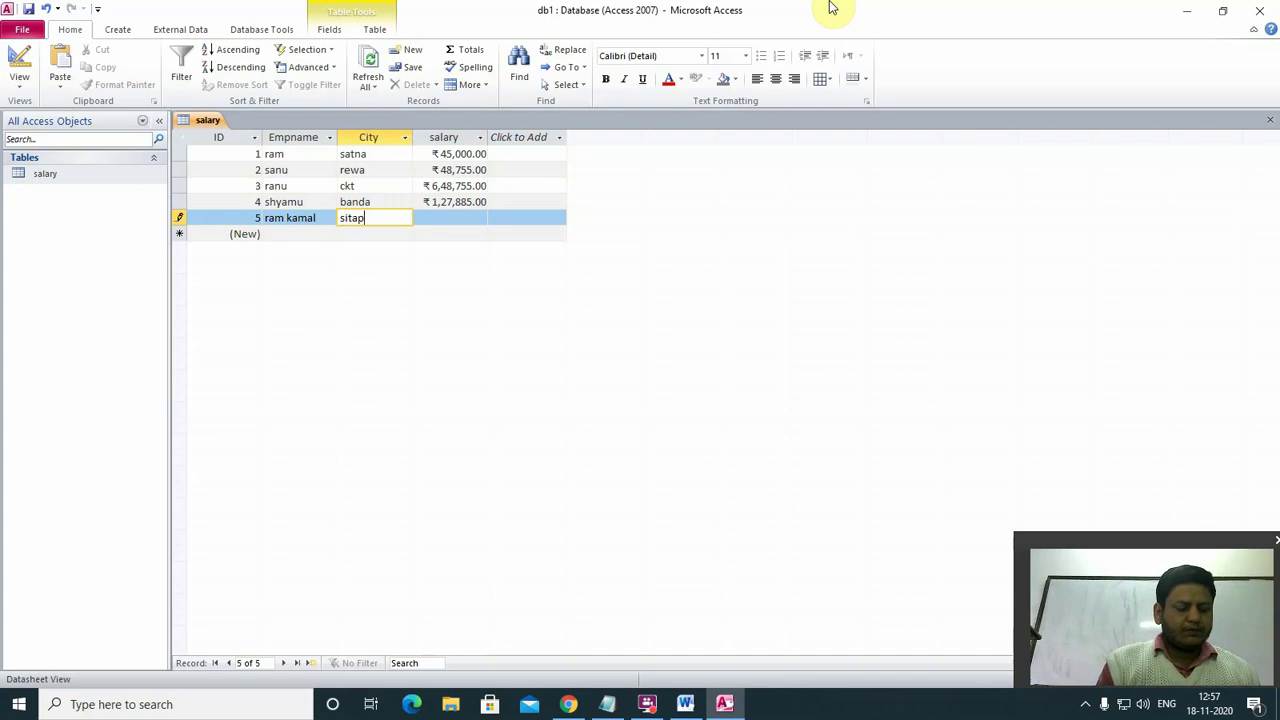
pyautogui.press('Tab')
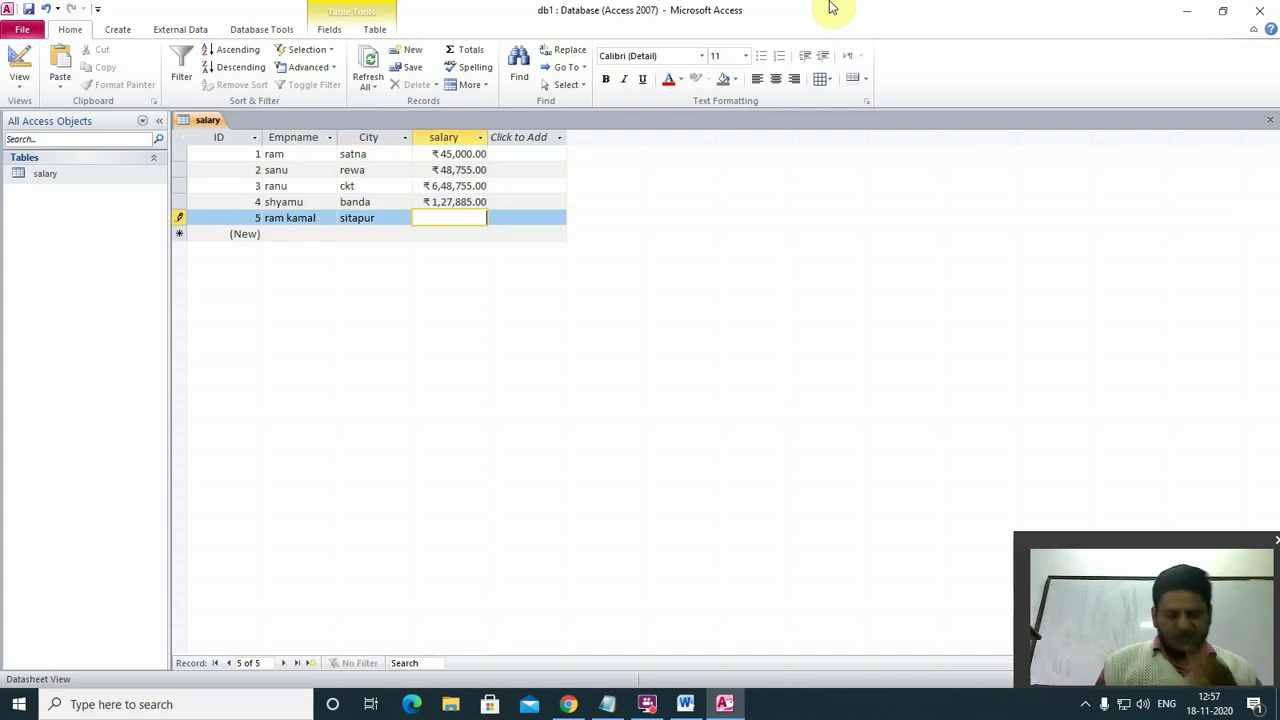
pyautogui.write('1,000')
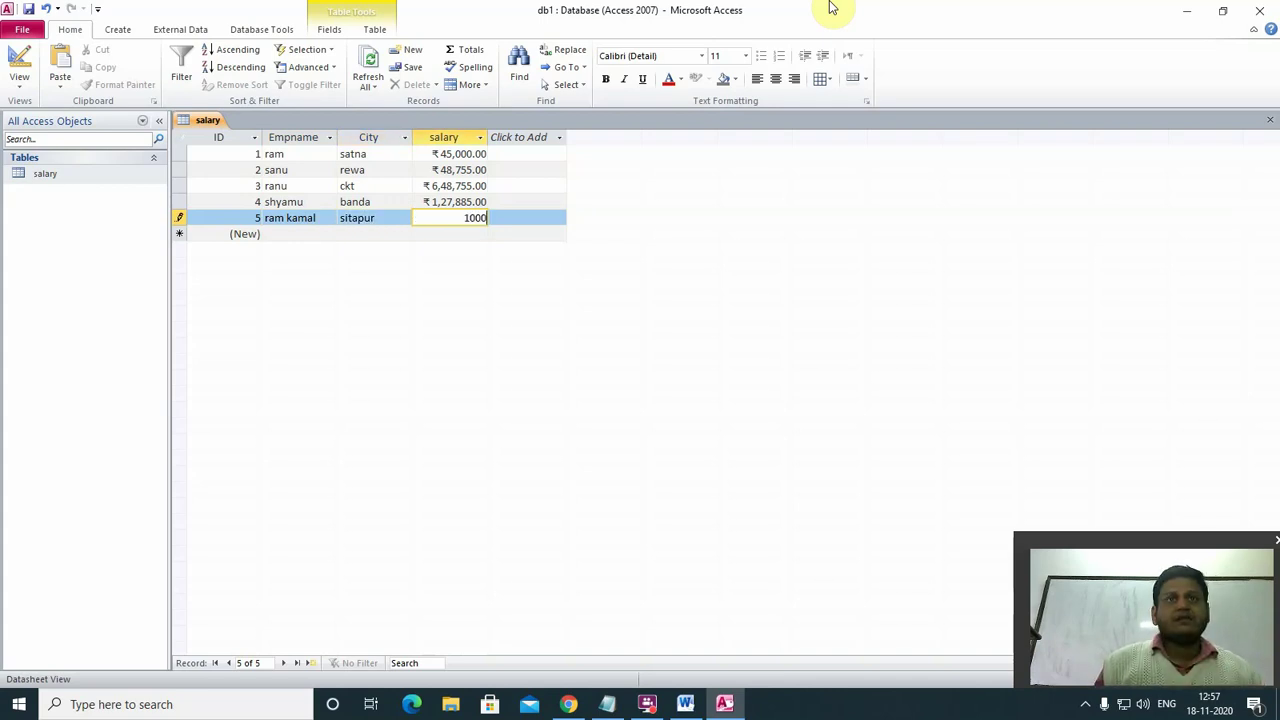
# Add a sixth record to the salary table with the employee's name, city ramghat and salary 5000.
pyautogui.press('Down')
pyautogui.hotkey('shift', 'Tab')
pyautogui.hotkey('shift', 'Tab')
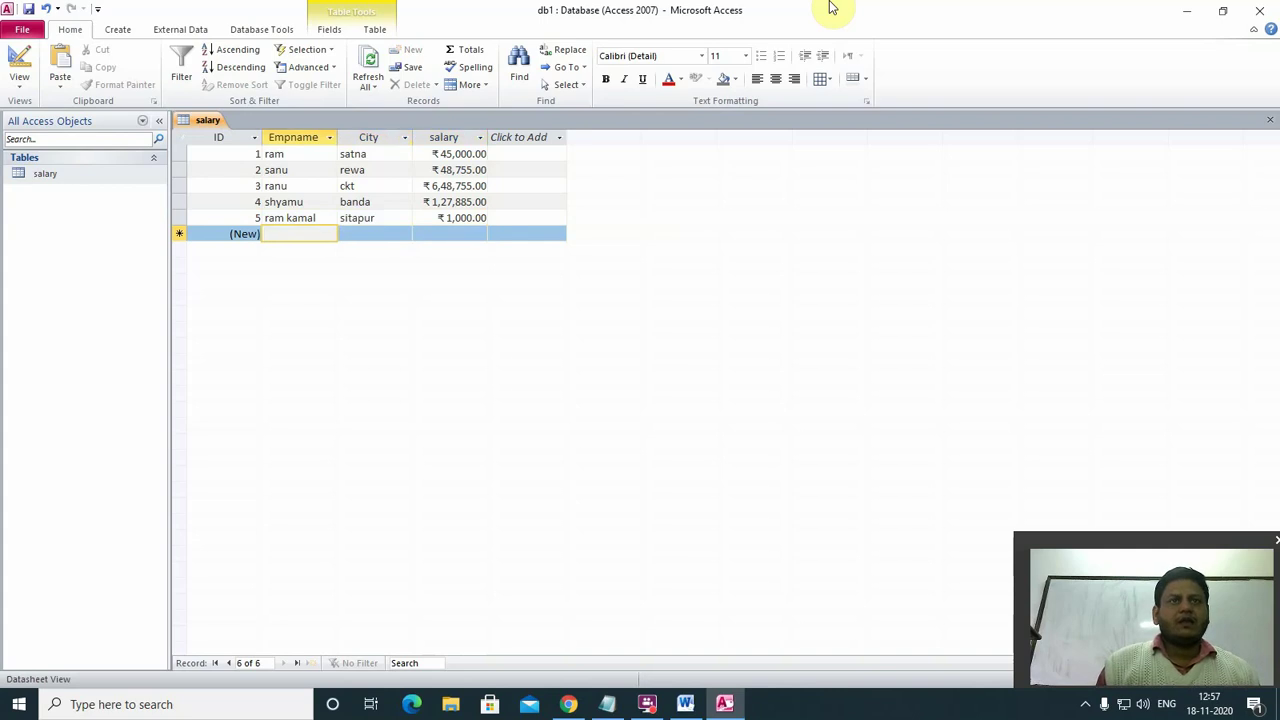
pyautogui.write('umesh')
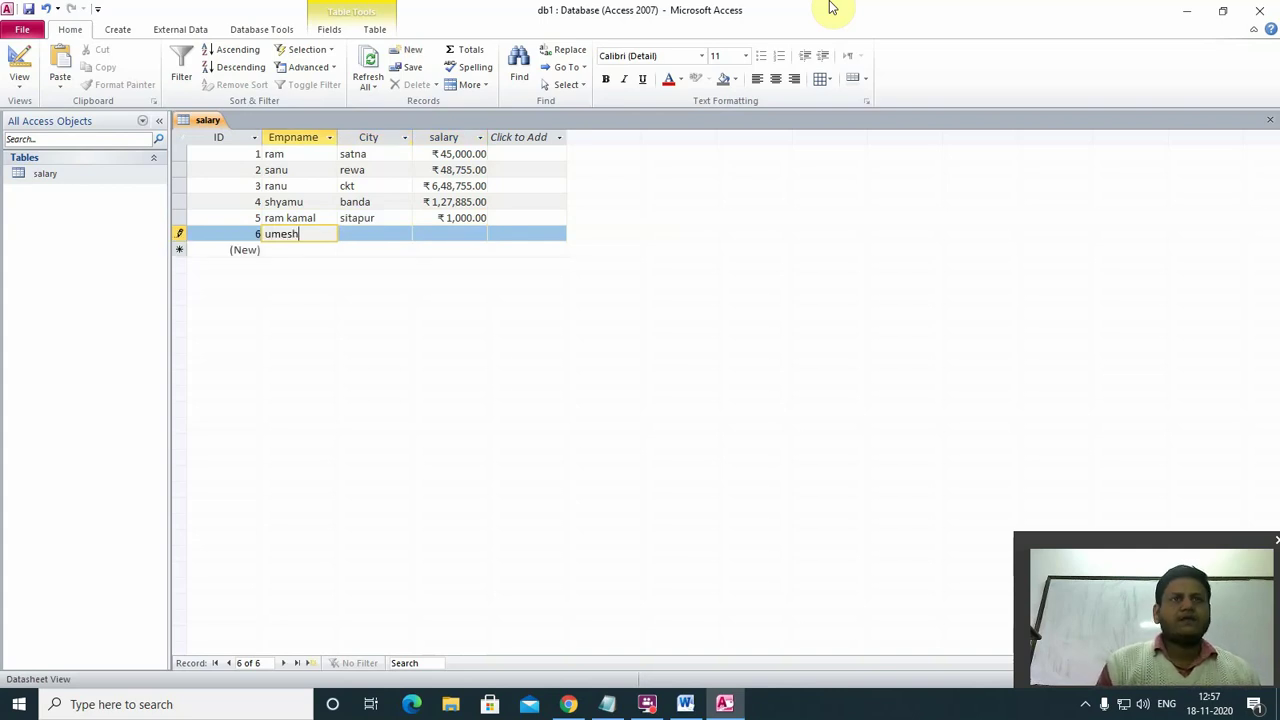
pyautogui.press('Tab')
pyautogui.write('ramghat')
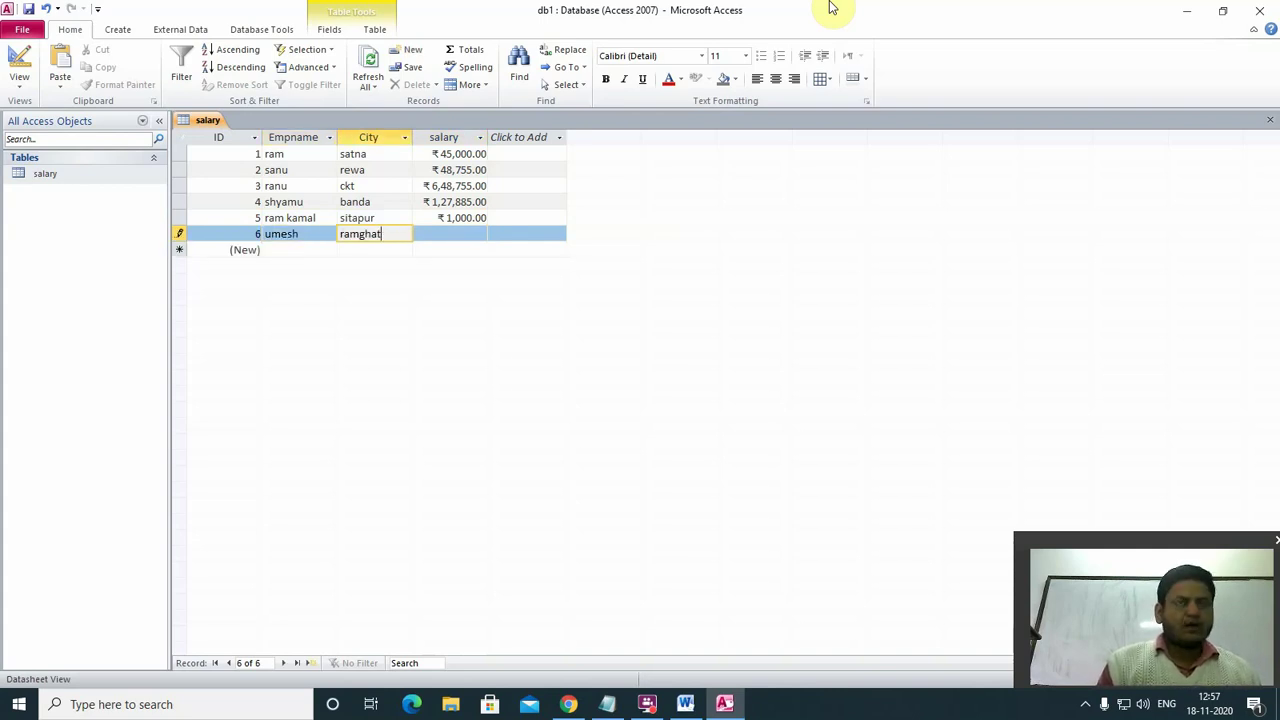
pyautogui.press('Tab')
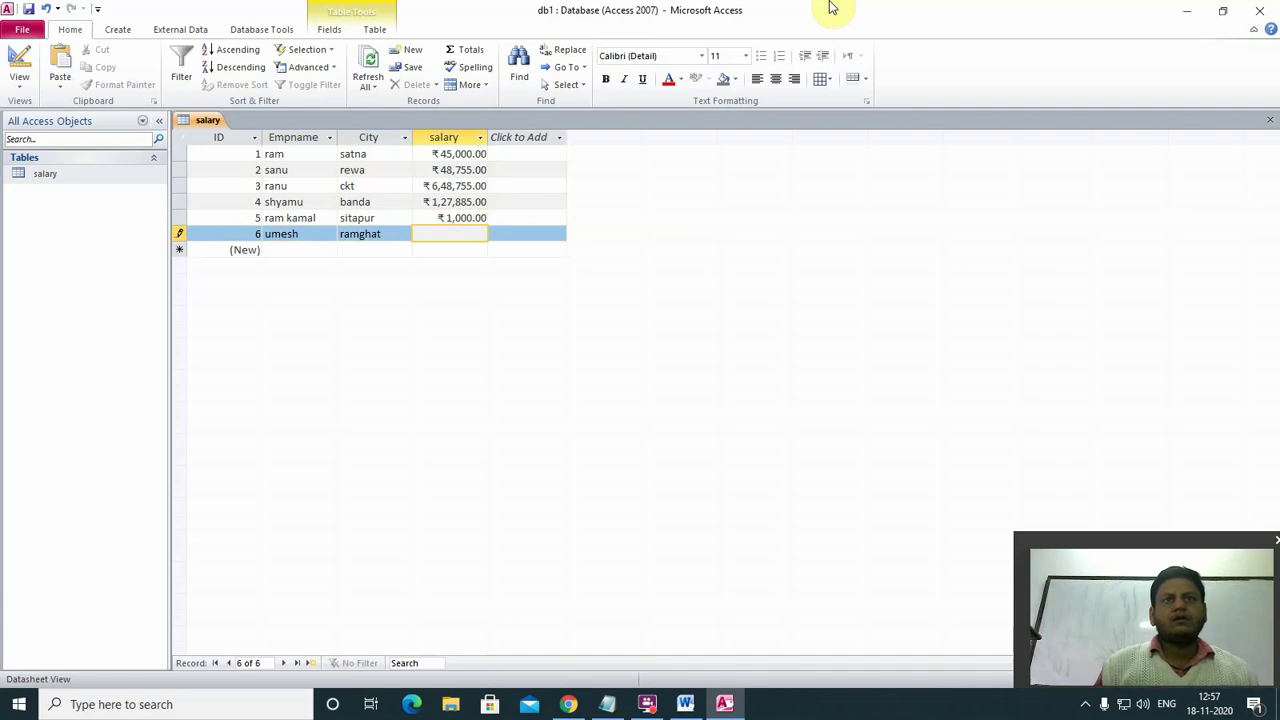
pyautogui.write('5000')
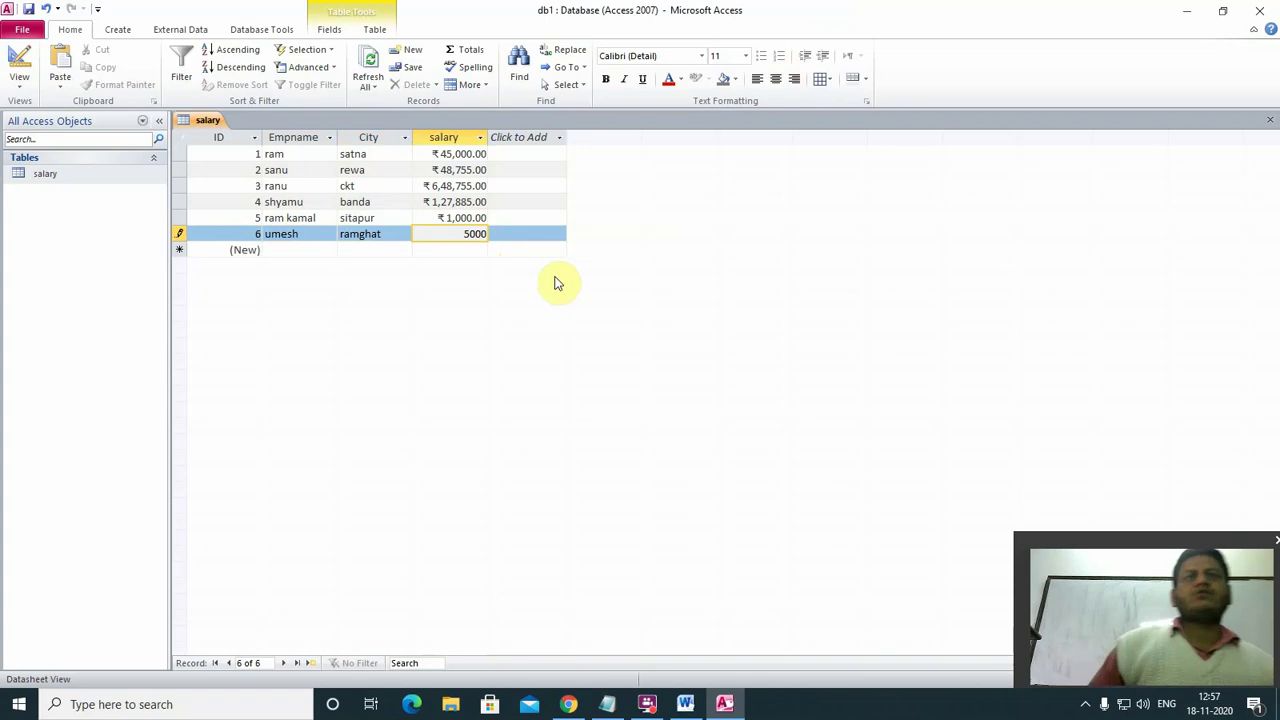
pyautogui.click(468, 252)
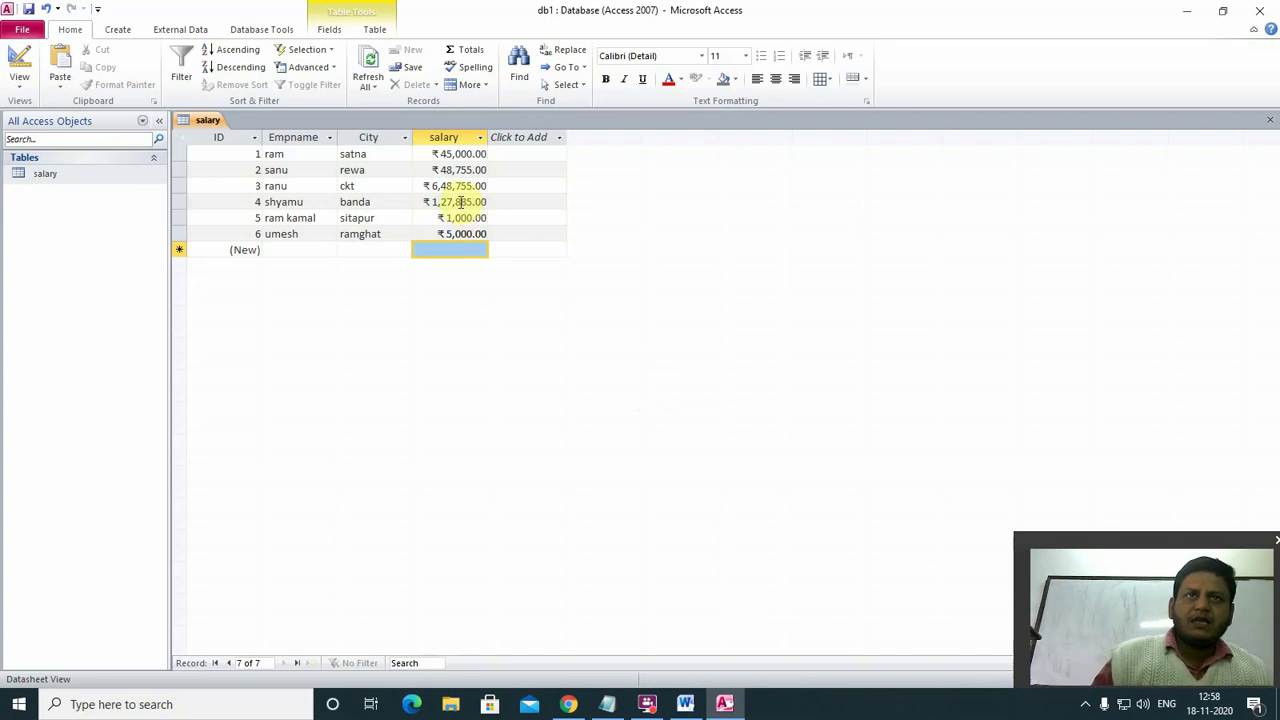
# Change the salary in the second record (city rewa) to 2000.
pyautogui.click(471, 170)
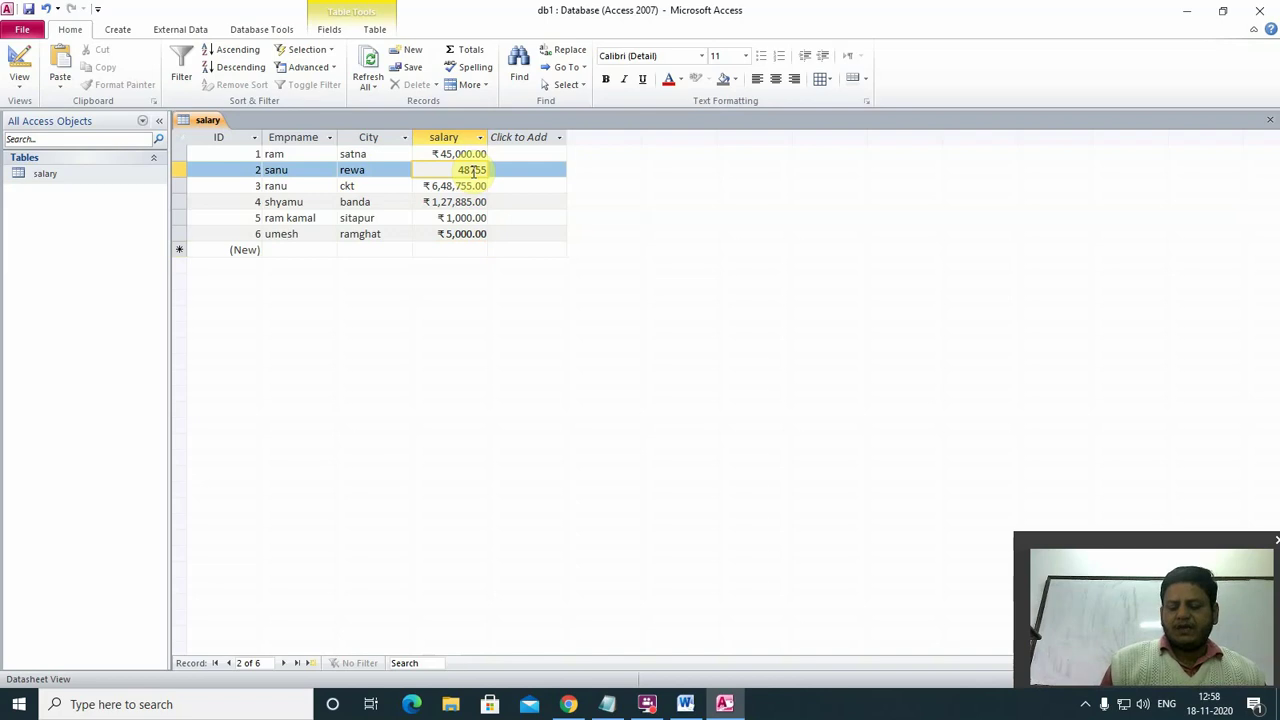
pyautogui.press('BackSpace')
pyautogui.press('BackSpace')
pyautogui.press('BackSpace')
pyautogui.press('BackSpace')
pyautogui.press('BackSpace')
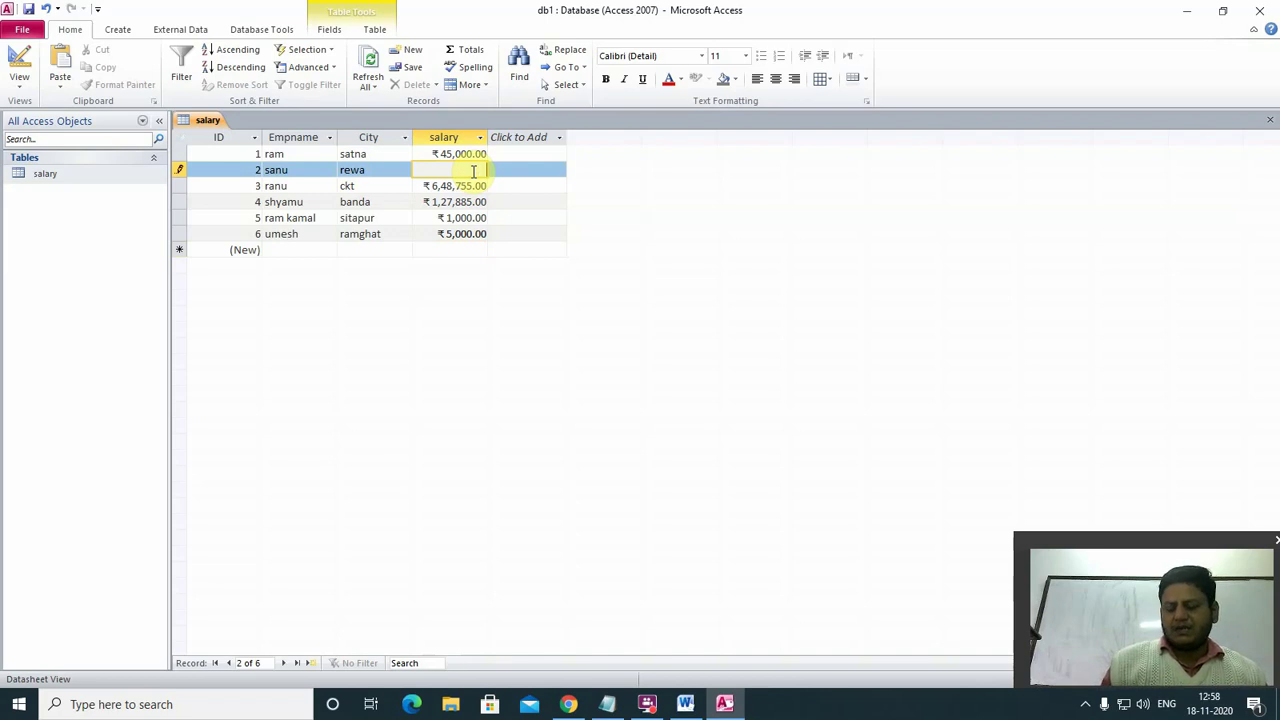
pyautogui.write('2000')
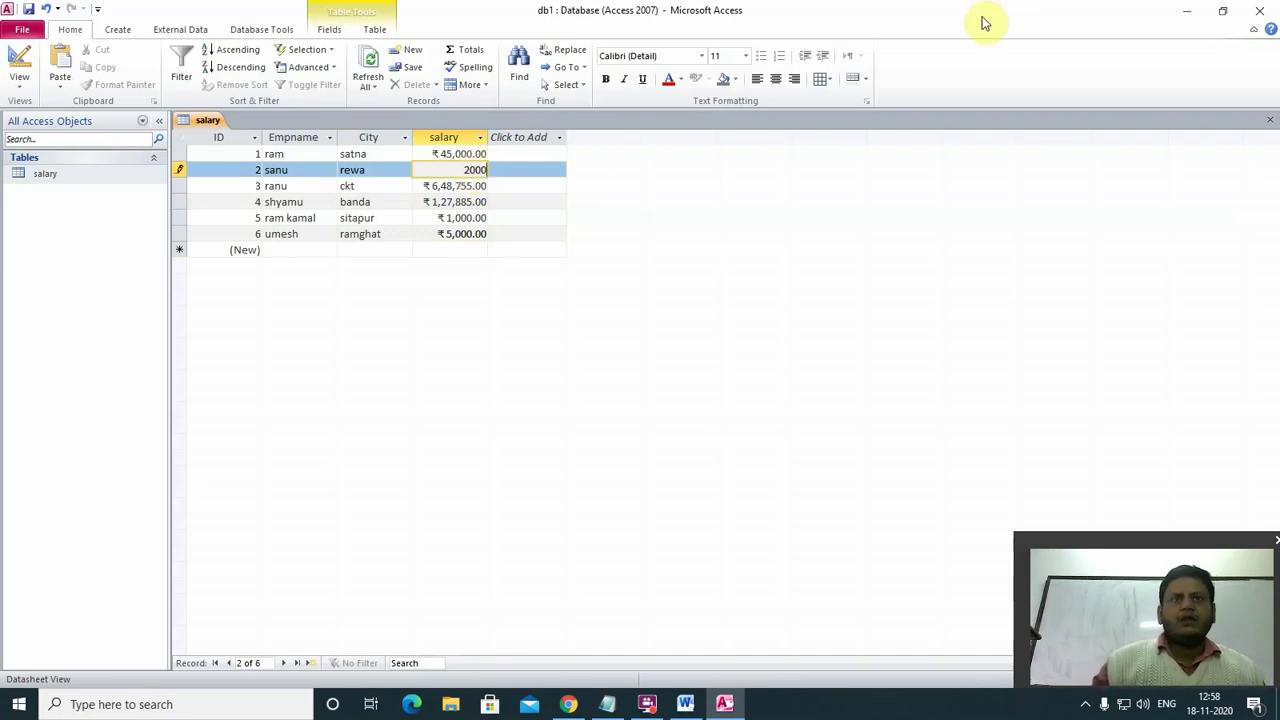
# Shorten the salary in the third record (city ckt) to 6485.
pyautogui.click(468, 188)
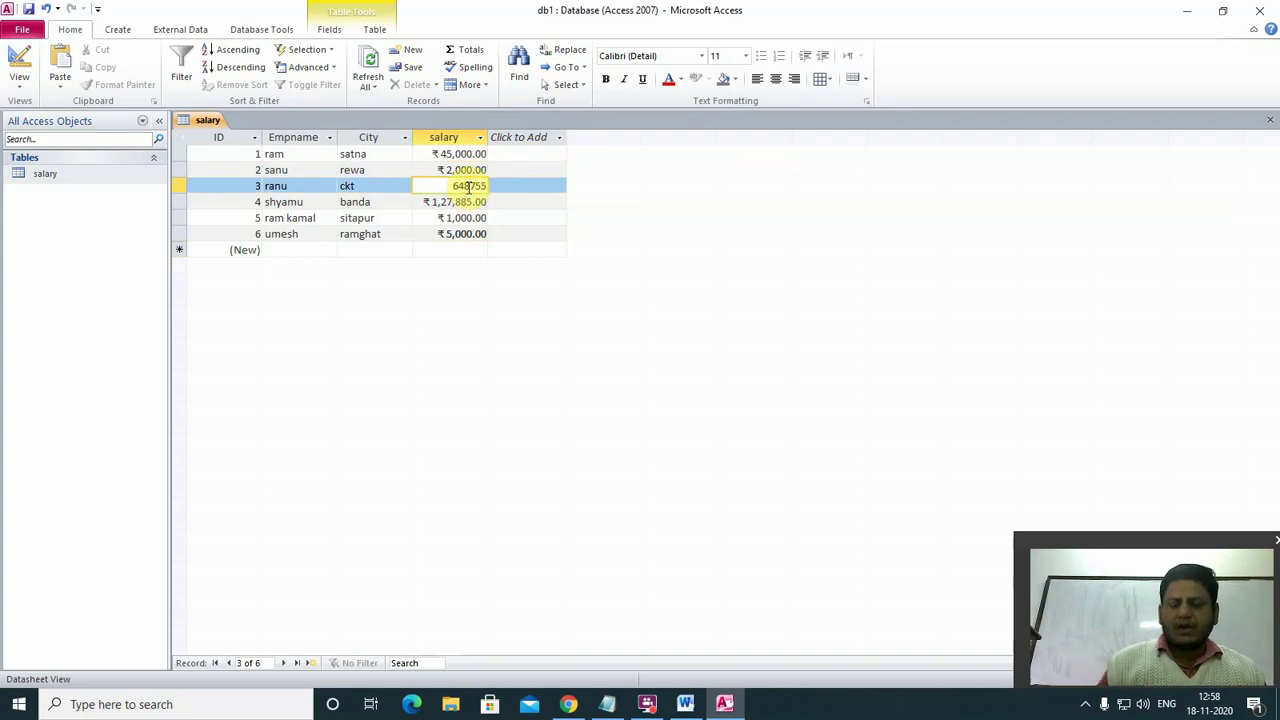
pyautogui.press('BackSpace')
pyautogui.press('BackSpace')
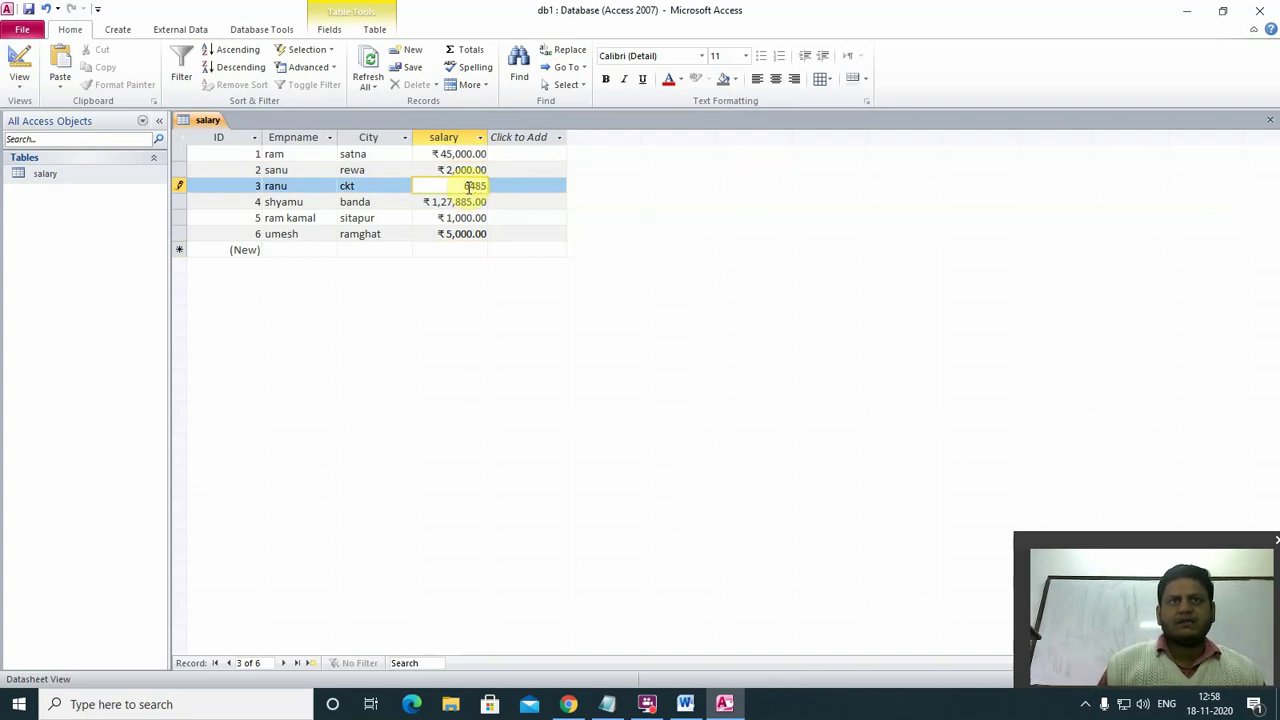
# Replace the salary in the fourth record (city banda) with 25000 and save the record.
pyautogui.click(474, 202)
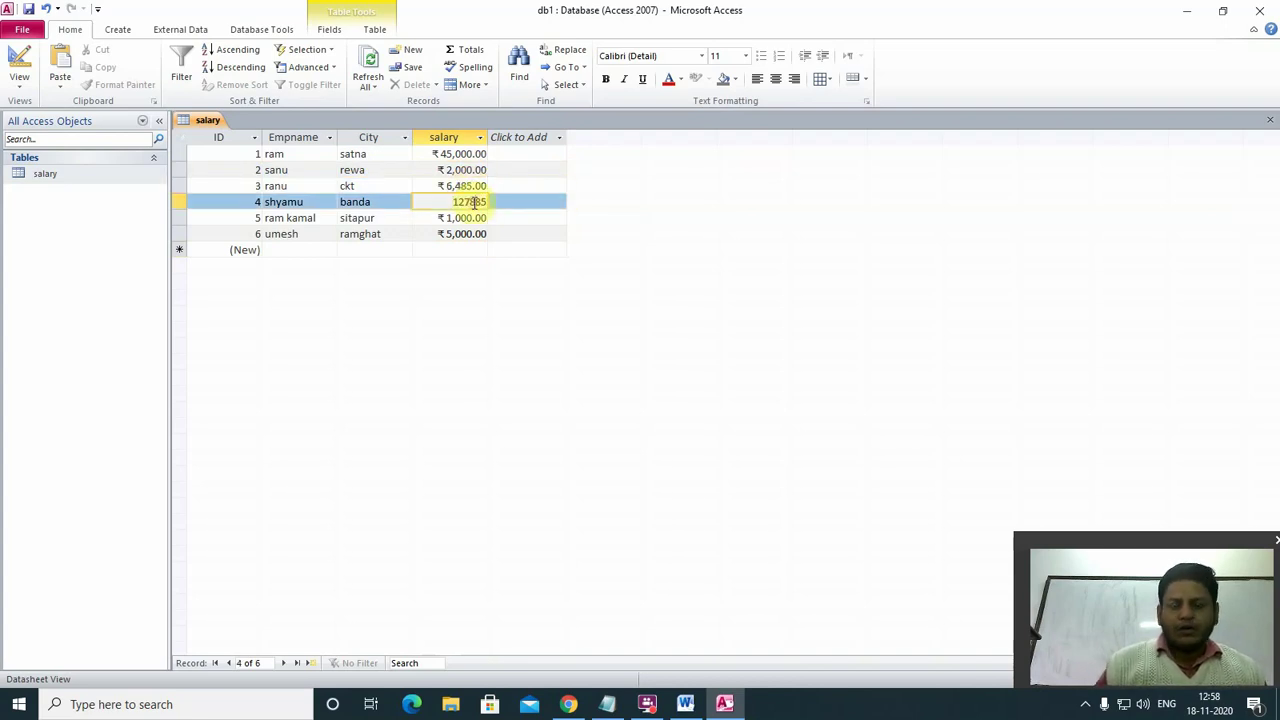
pyautogui.write('250')
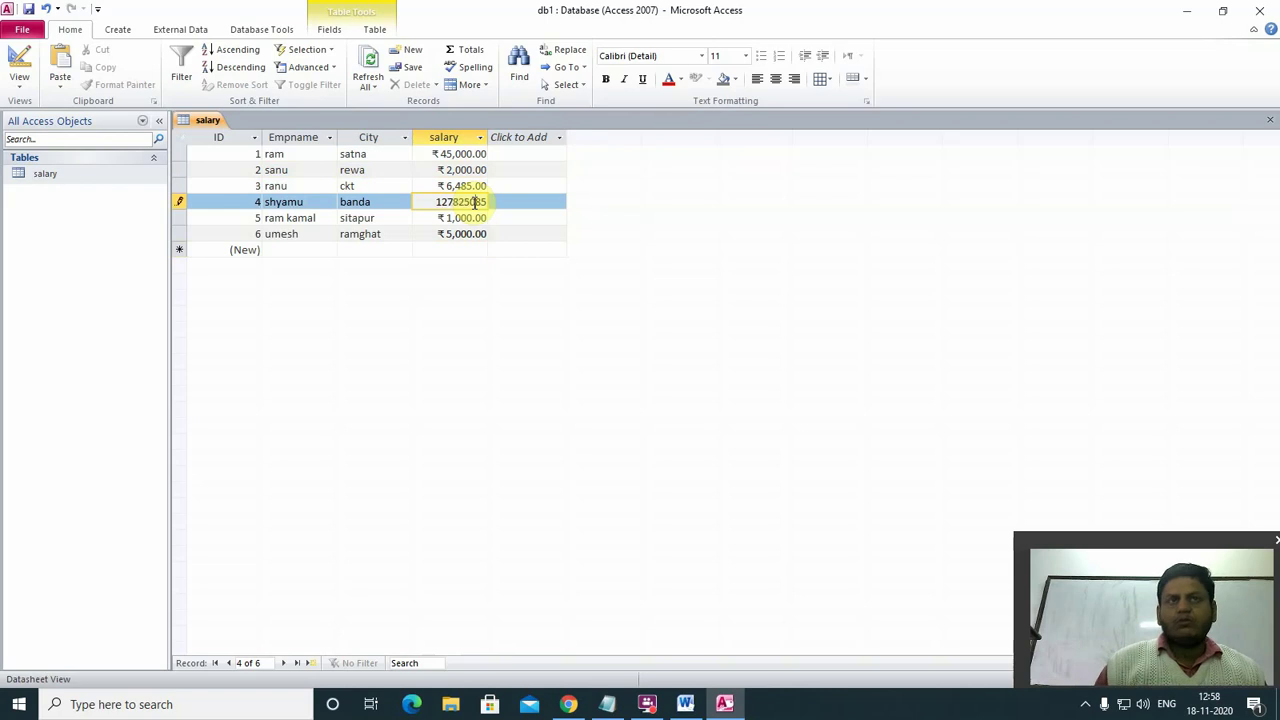
pyautogui.write('0')
pyautogui.press('Delete')
pyautogui.press('Delete')
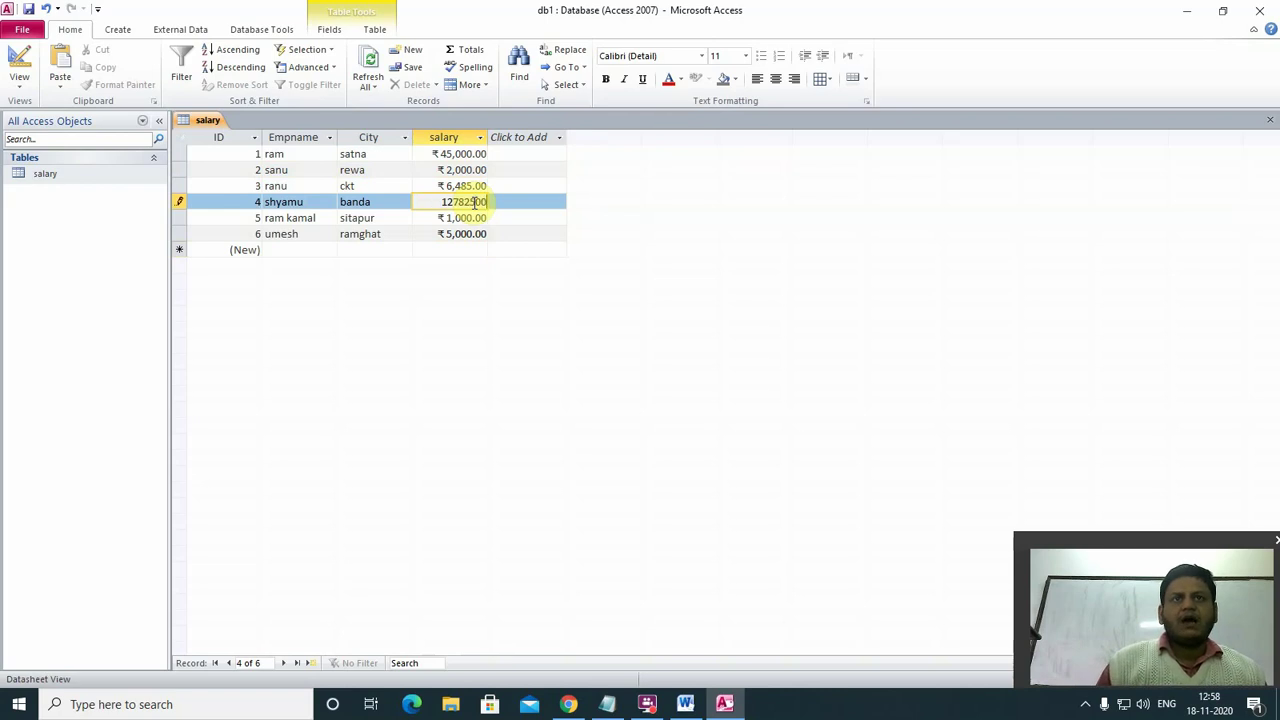
pyautogui.press('BackSpace')
pyautogui.press('BackSpace')
pyautogui.press('BackSpace')
pyautogui.press('BackSpace')
pyautogui.press('BackSpace')
pyautogui.press('BackSpace')
pyautogui.press('BackSpace')
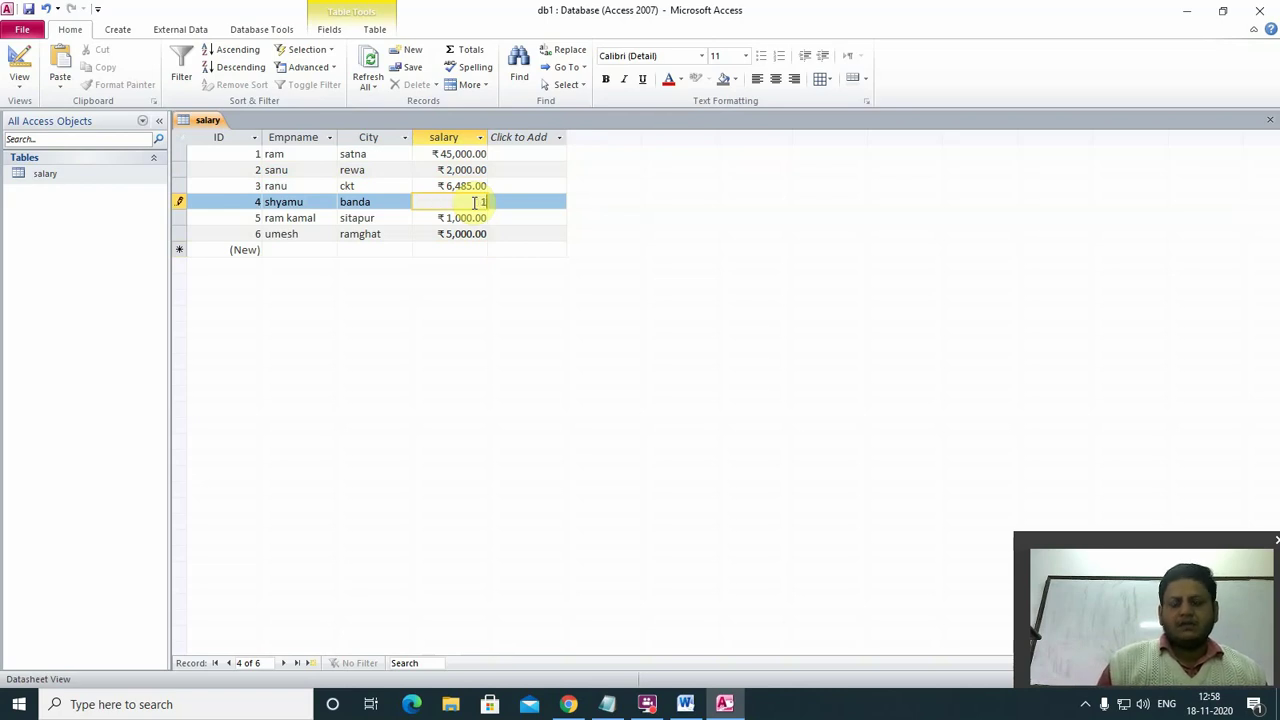
pyautogui.write('25000')
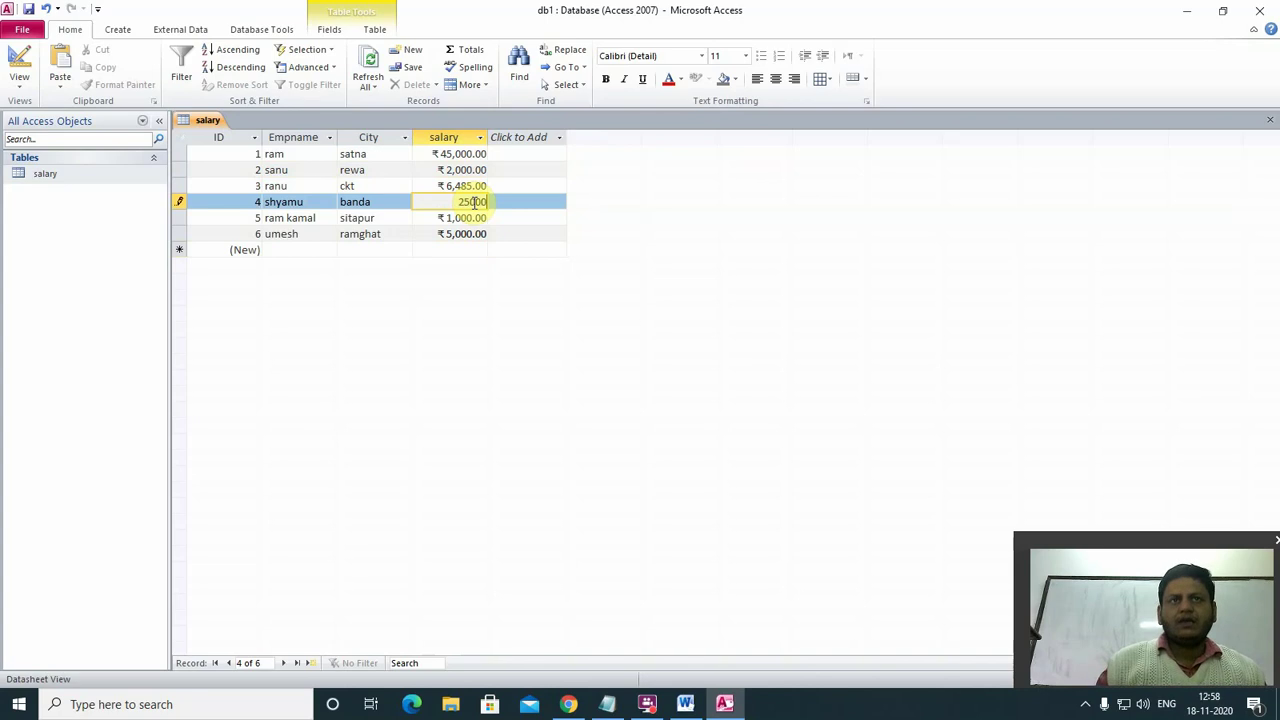
pyautogui.click(540, 249)
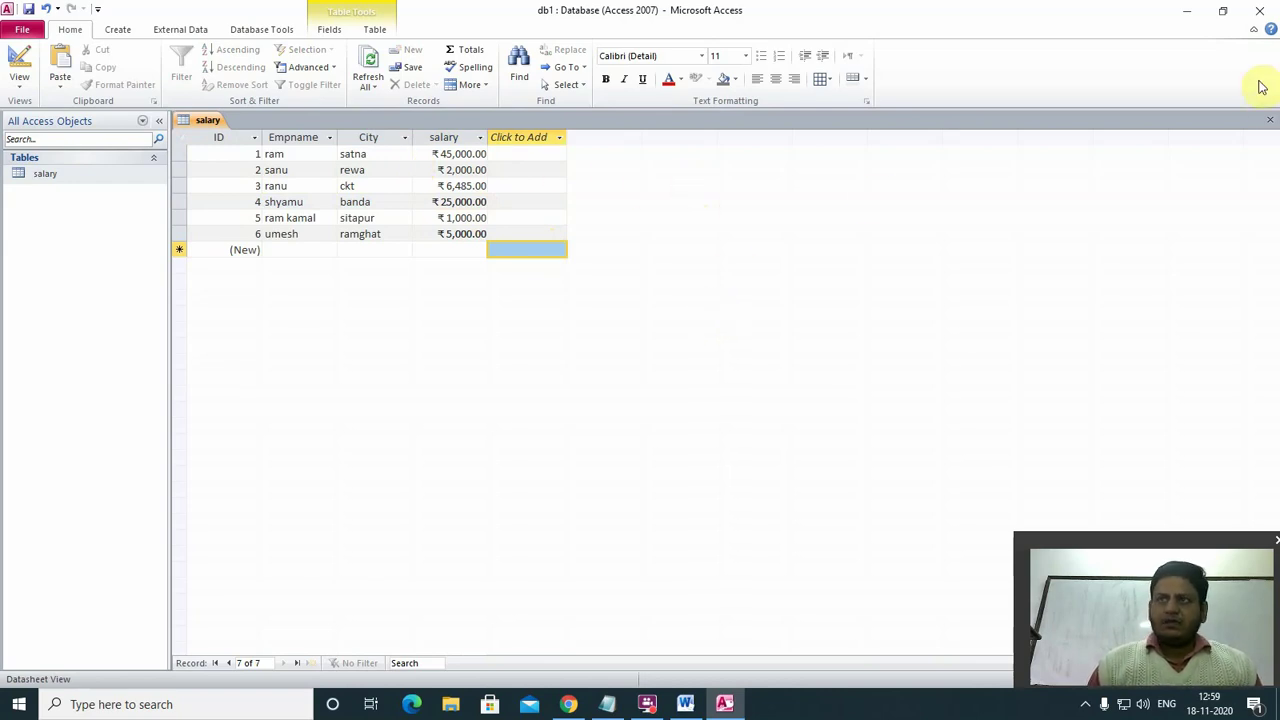
# Close the salary table and create a new query in design view with the salary table added as its source.
pyautogui.click(1270, 120)
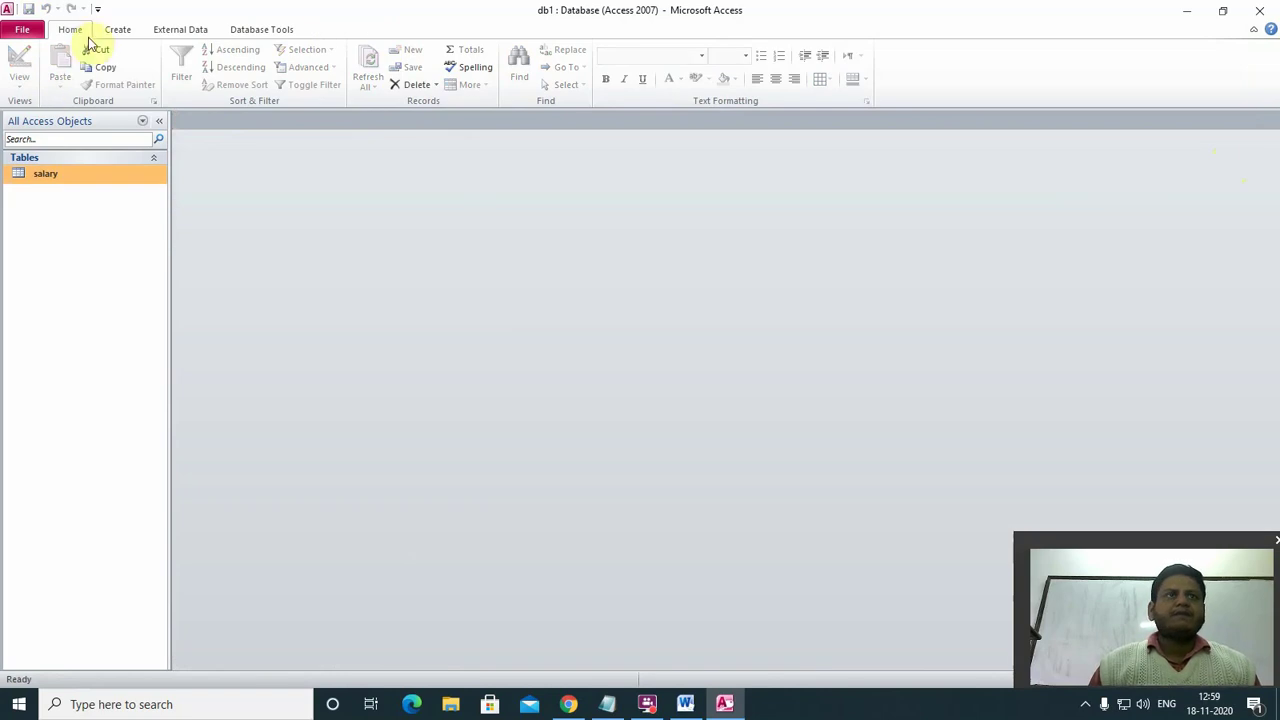
pyautogui.click(120, 29)
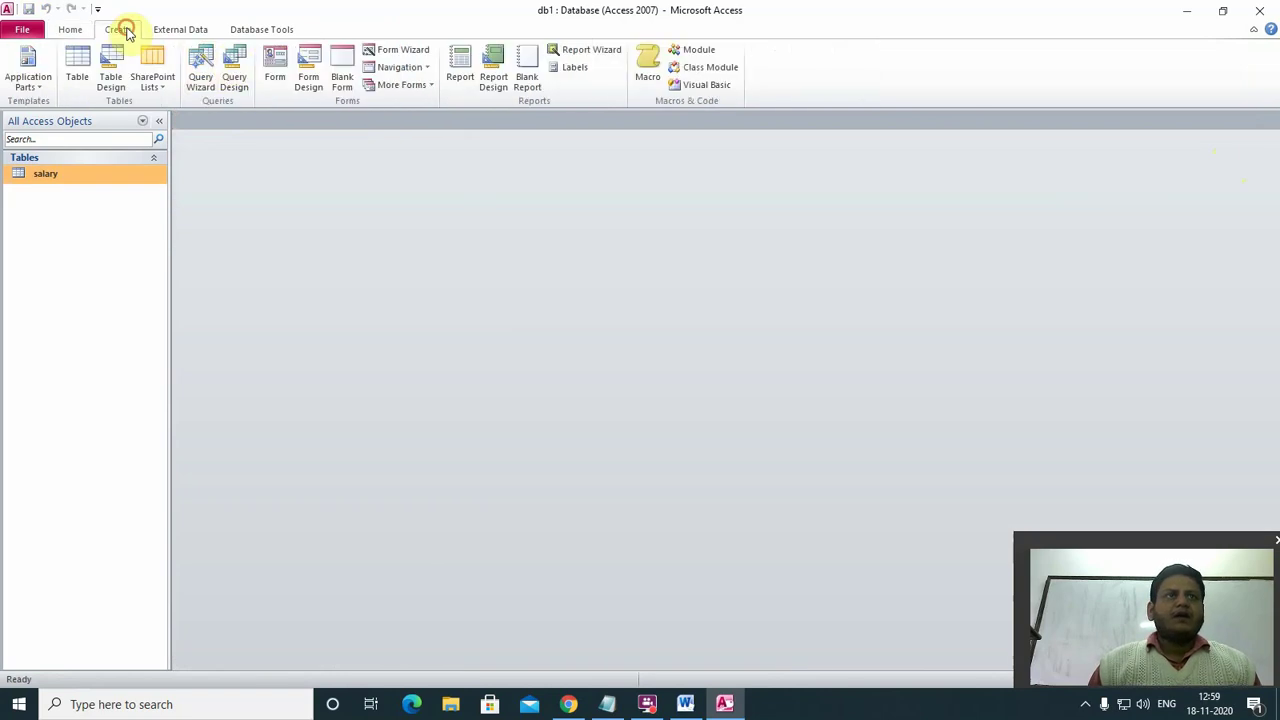
pyautogui.click(230, 65)
pyautogui.moveTo(608, 452); pyautogui.dragTo(790, 180)
pyautogui.click(826, 410)
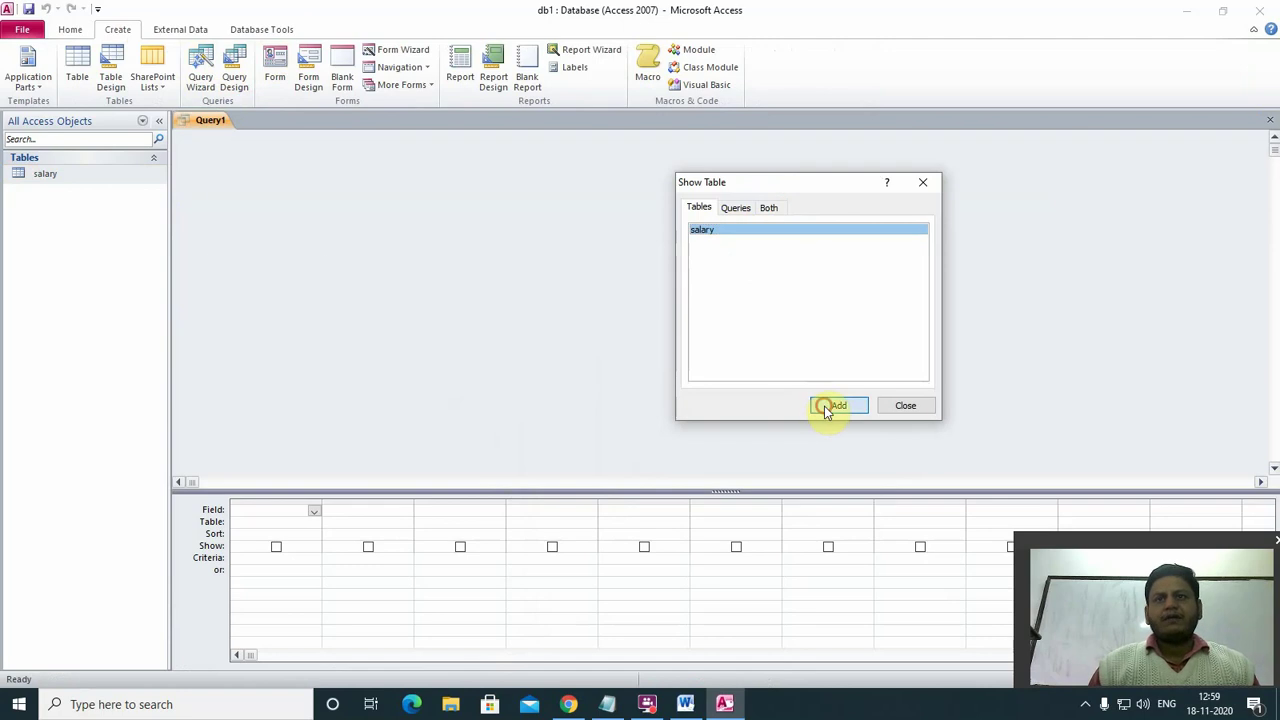
pyautogui.click(905, 405)
# Add the ID, Empname, City and salary fields from the salary table to the query design grid.
pyautogui.doubleClick(247, 183)
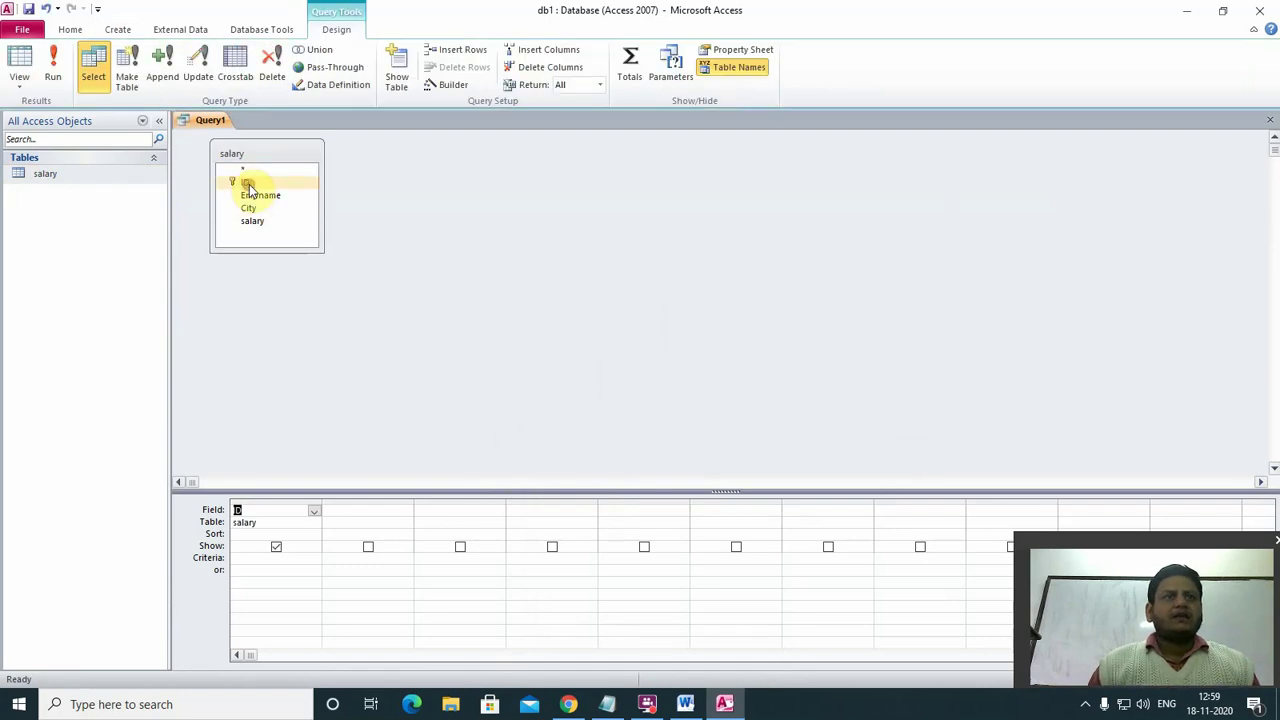
pyautogui.doubleClick(258, 195)
pyautogui.doubleClick(245, 207)
pyautogui.click(252, 224)
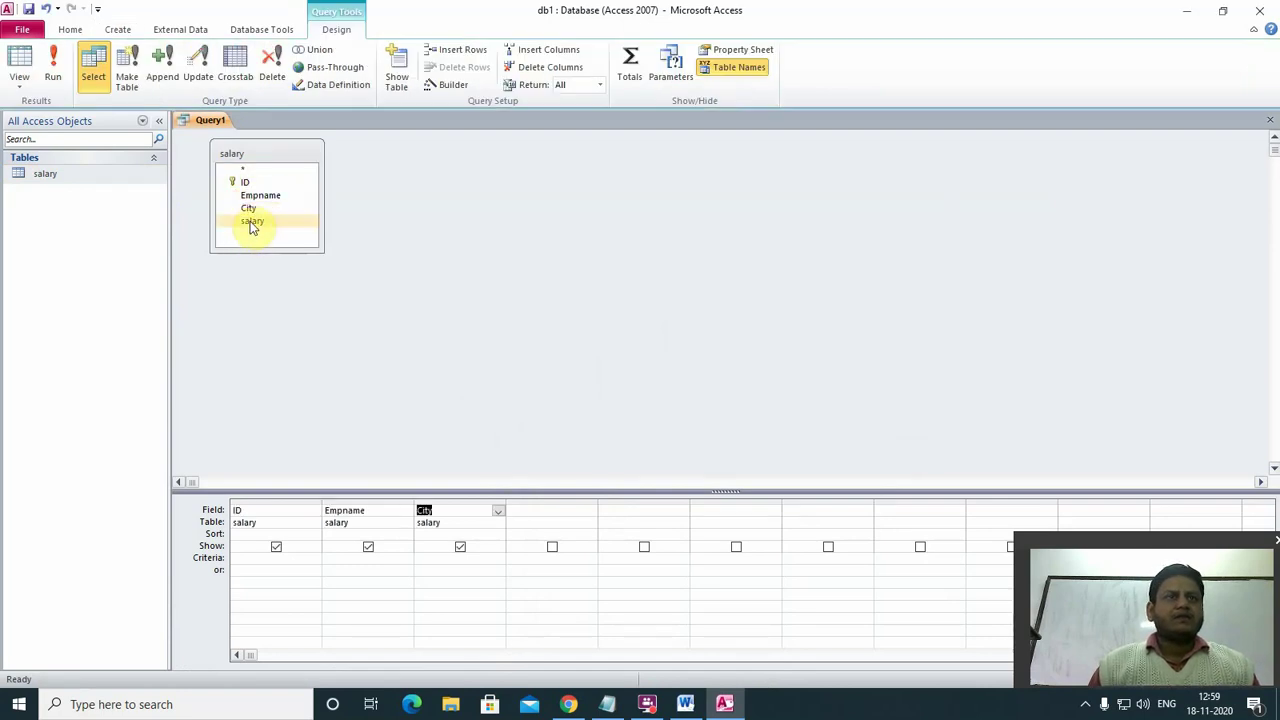
pyautogui.doubleClick(252, 224)
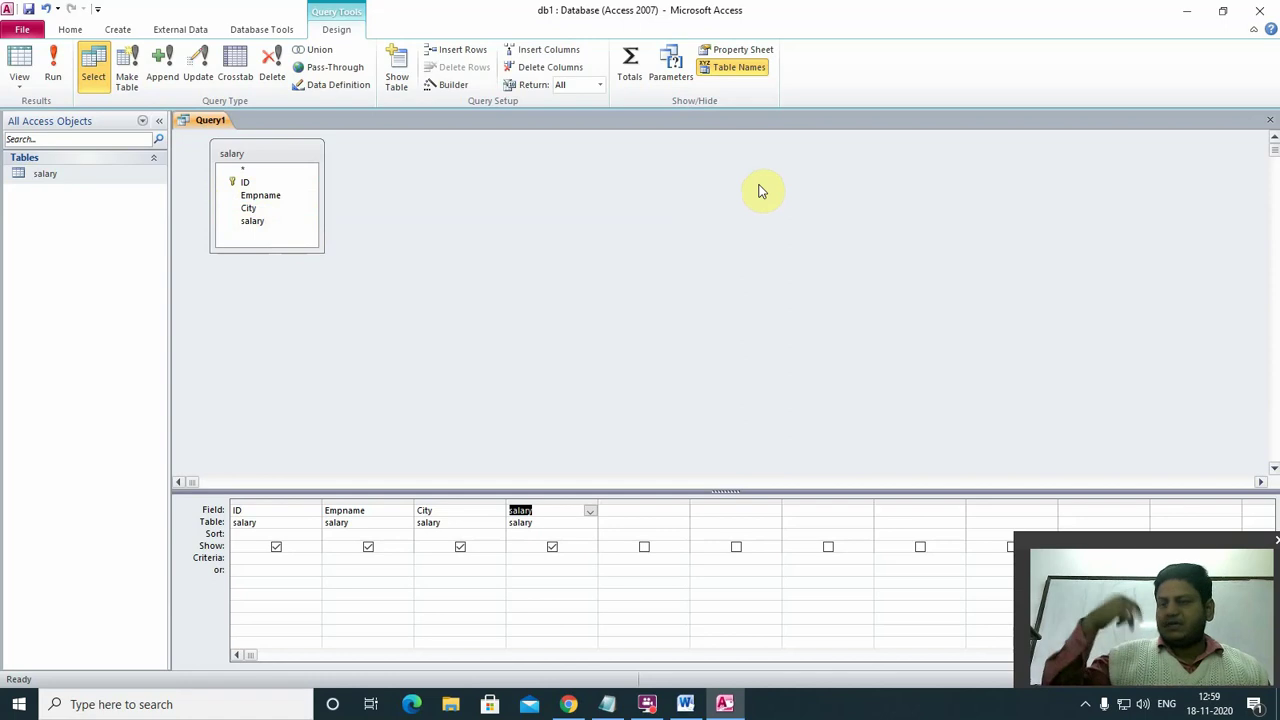
# Set the criterion >5000 on the query's salary field and run the query.
pyautogui.click(534, 557)
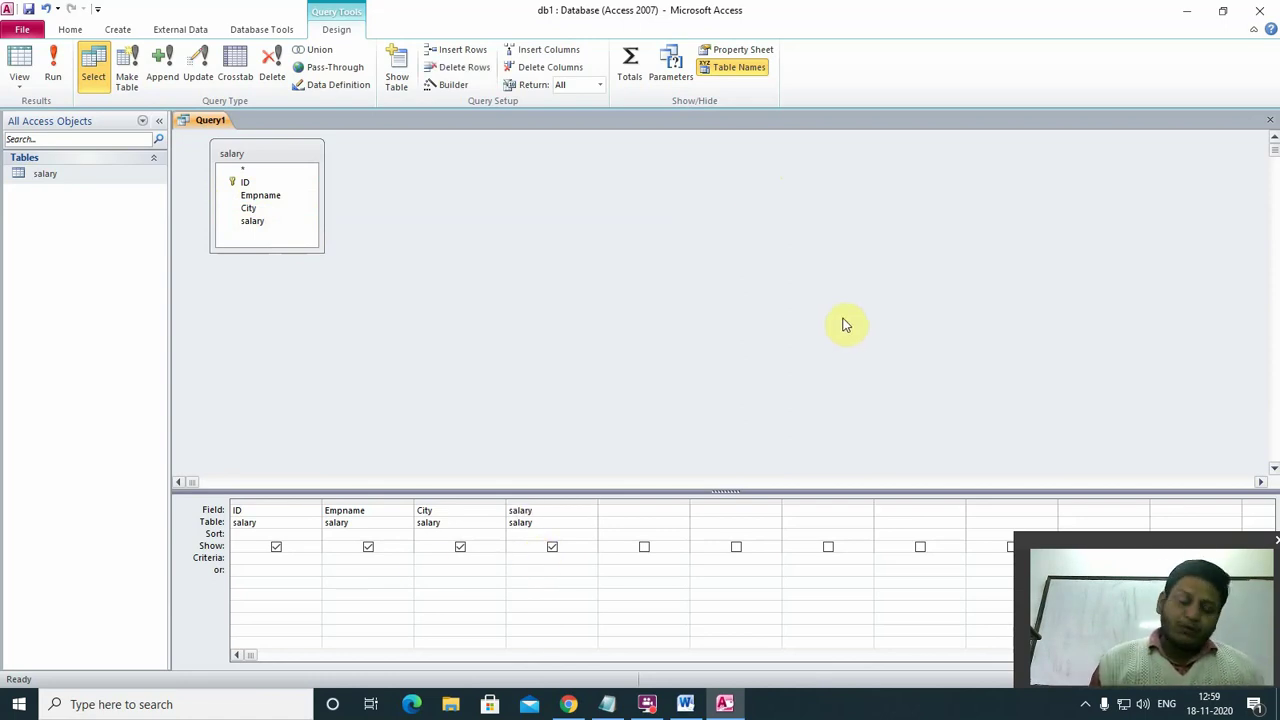
pyautogui.write('<')
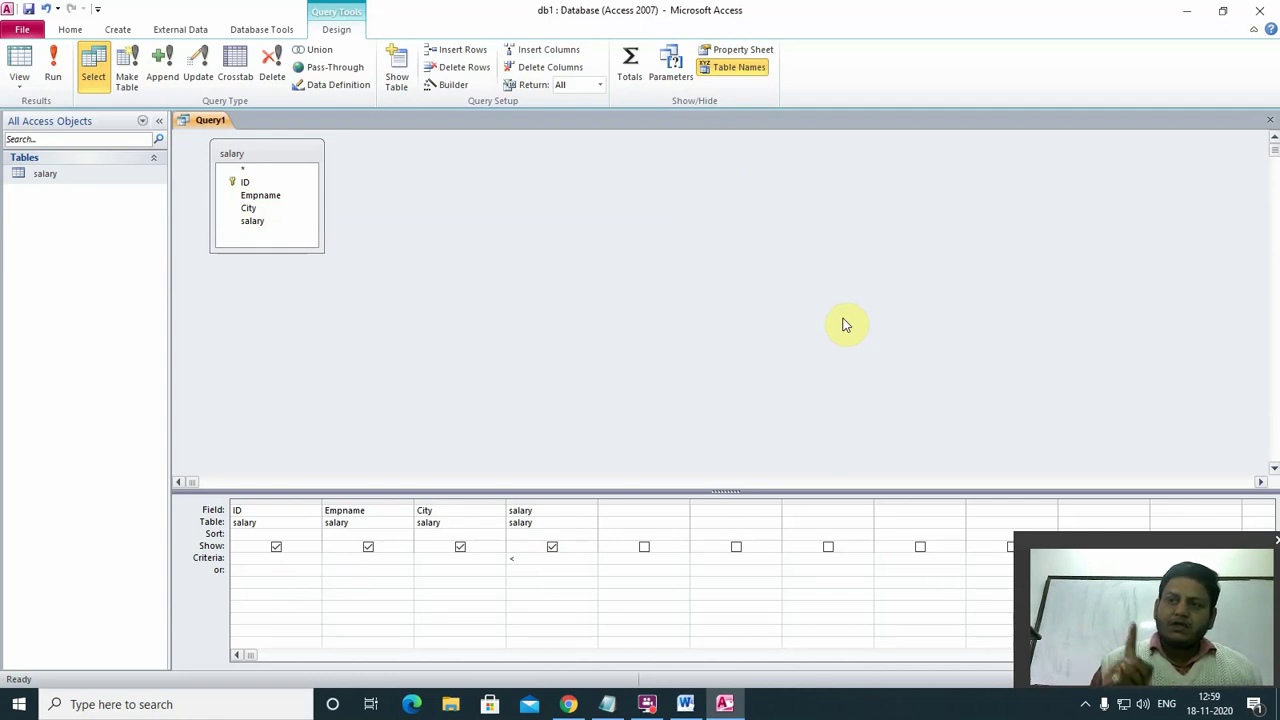
pyautogui.press('BackSpace')
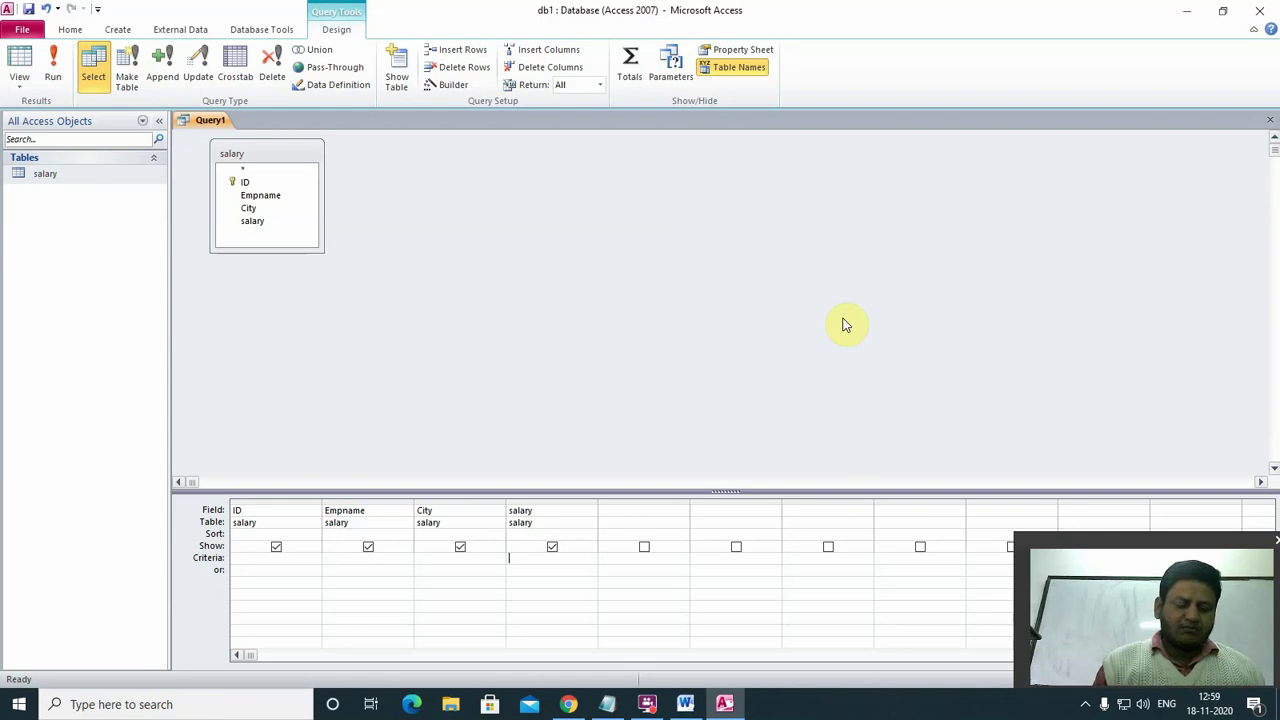
pyautogui.write('>')
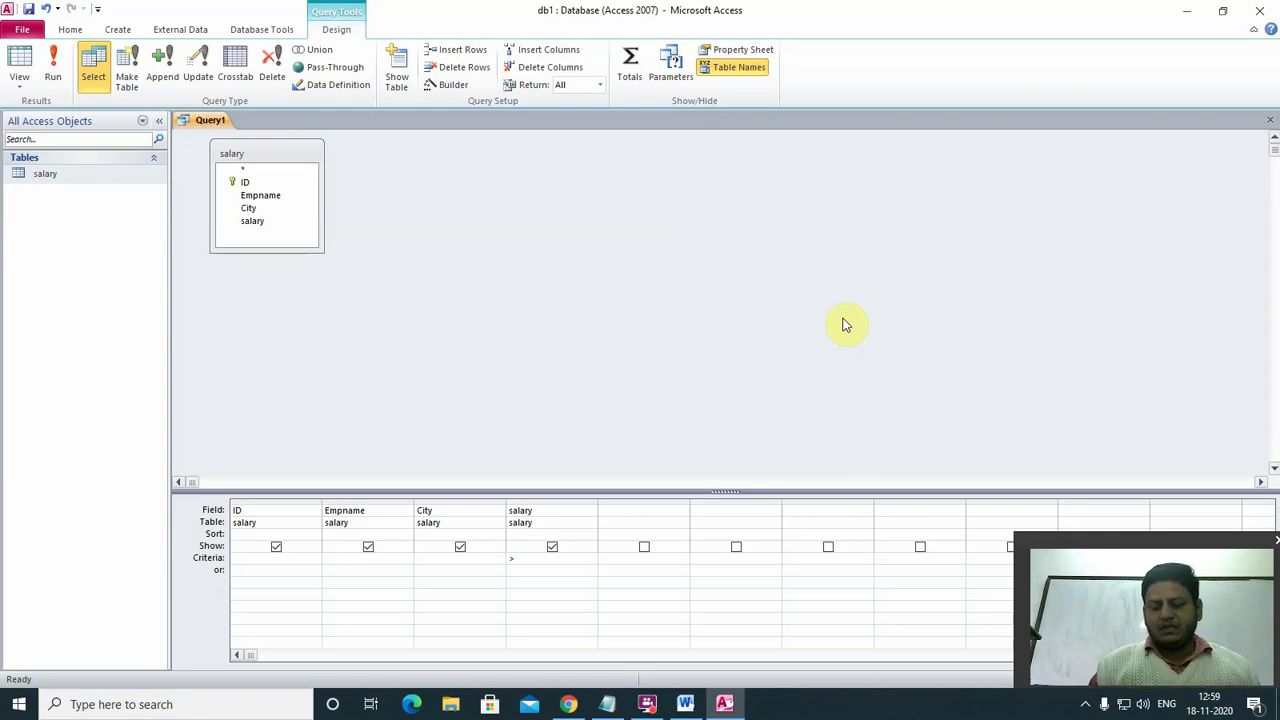
pyautogui.write('5000')
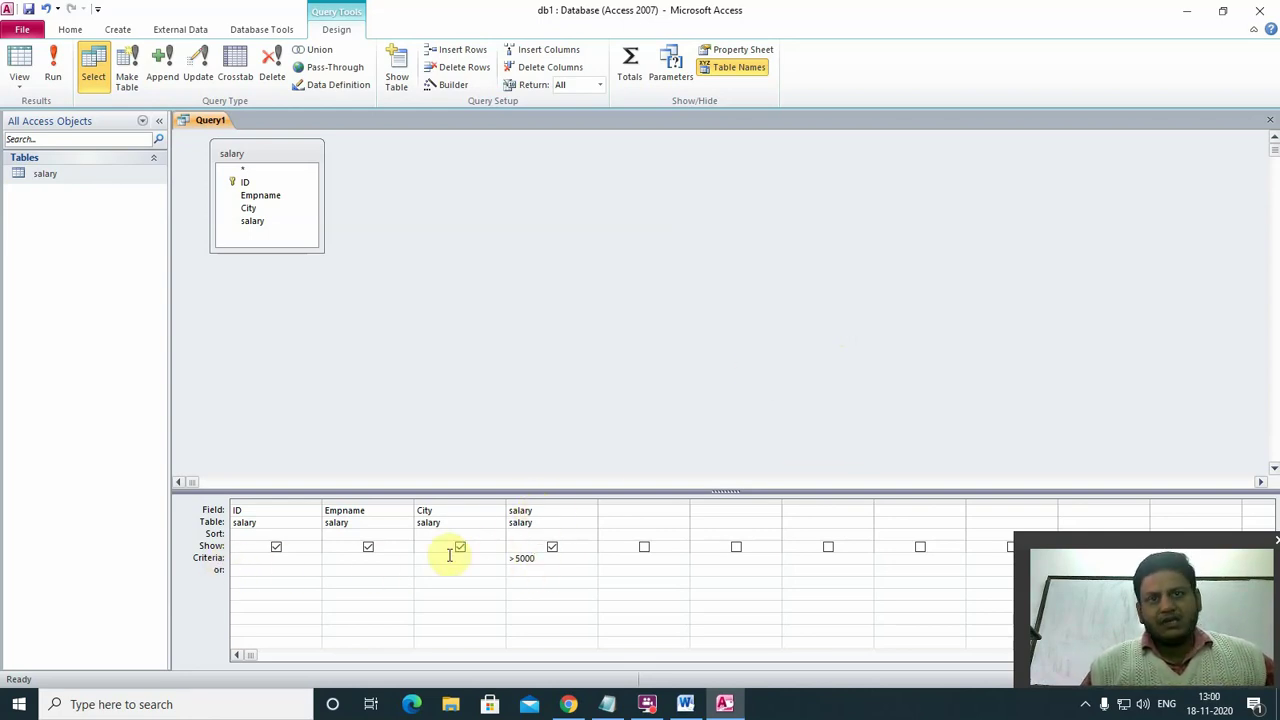
pyautogui.click(53, 59)
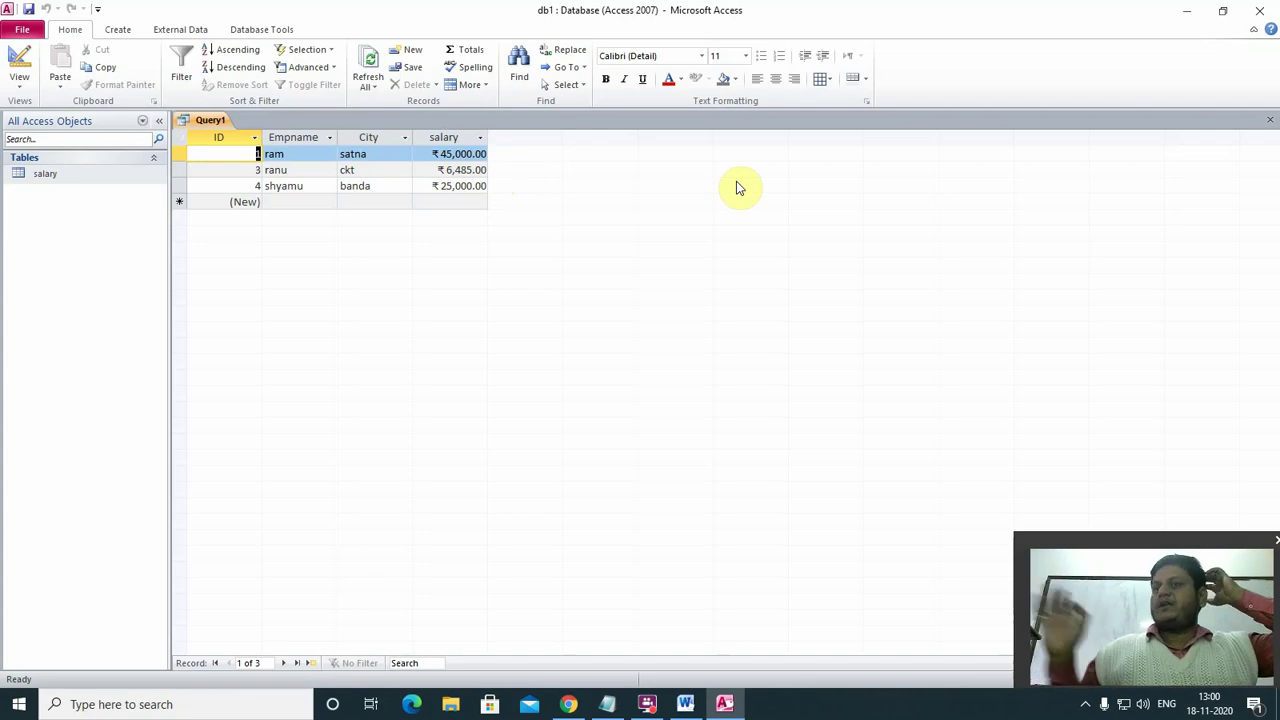
# Close the query, choose to save its design, and clear the proposed query name.
pyautogui.click(1270, 120)
pyautogui.click(580, 394)
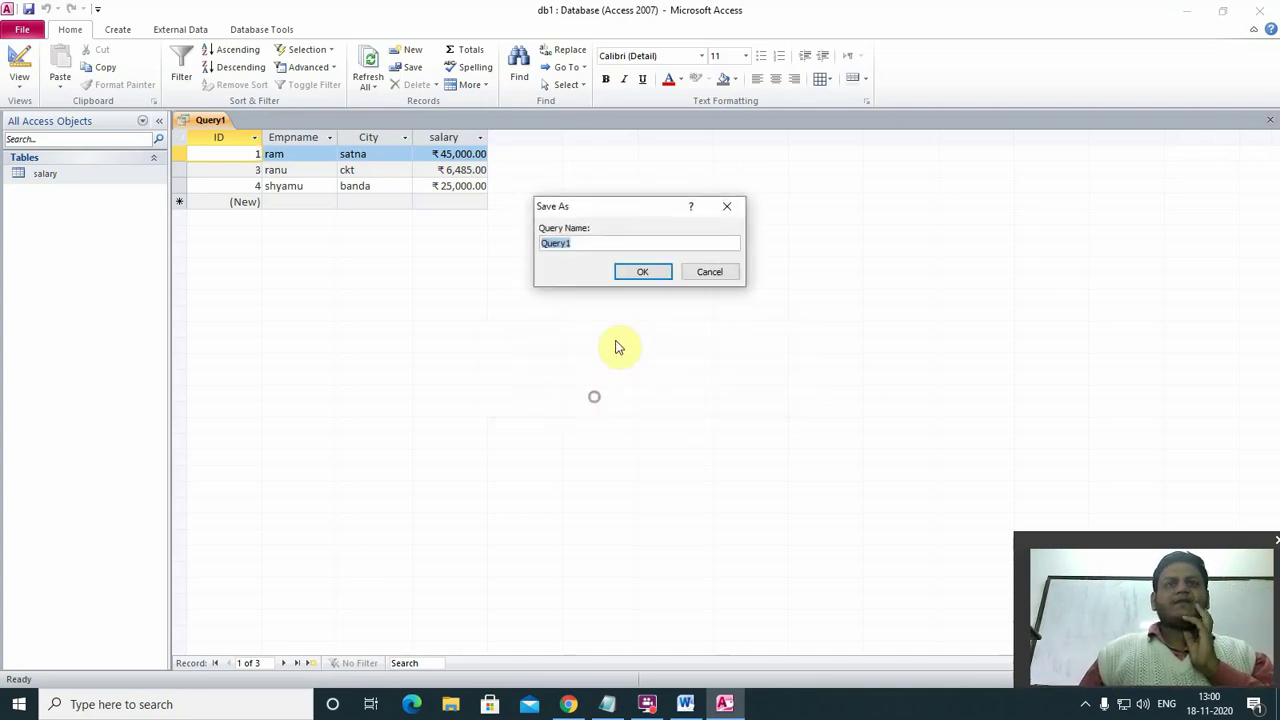
pyautogui.press('BackSpace')
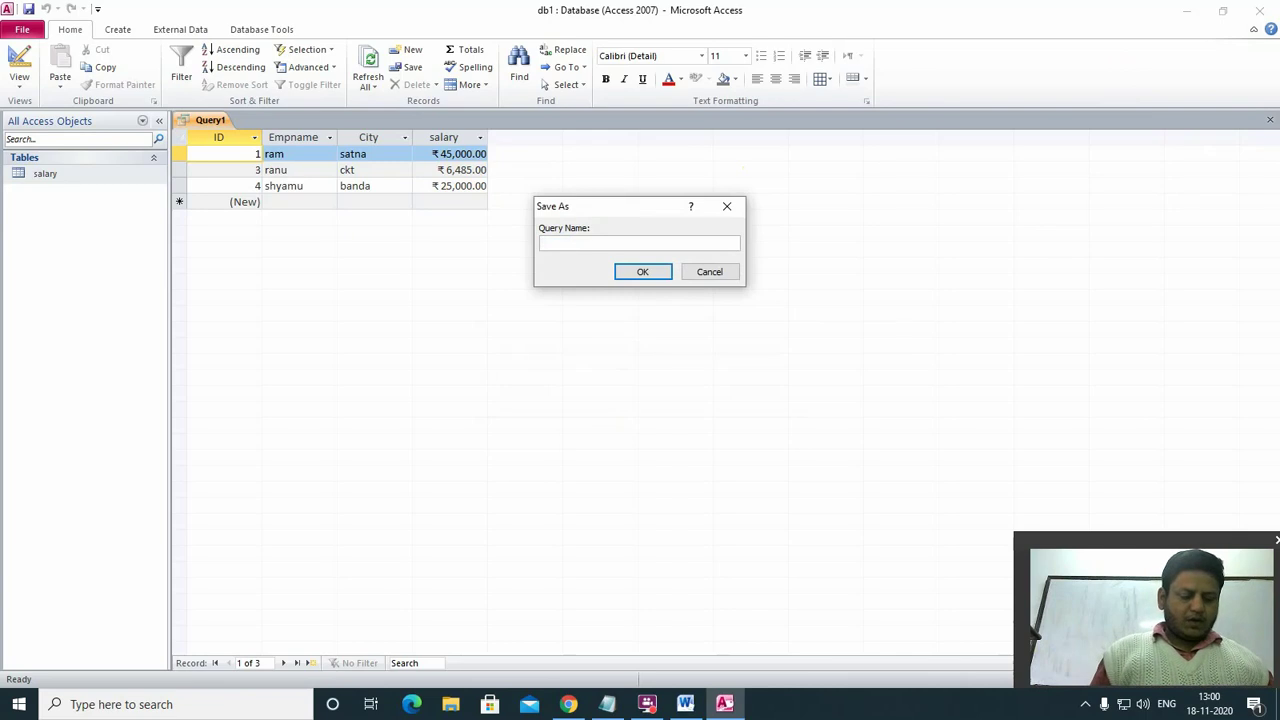
pyautogui.write('g')
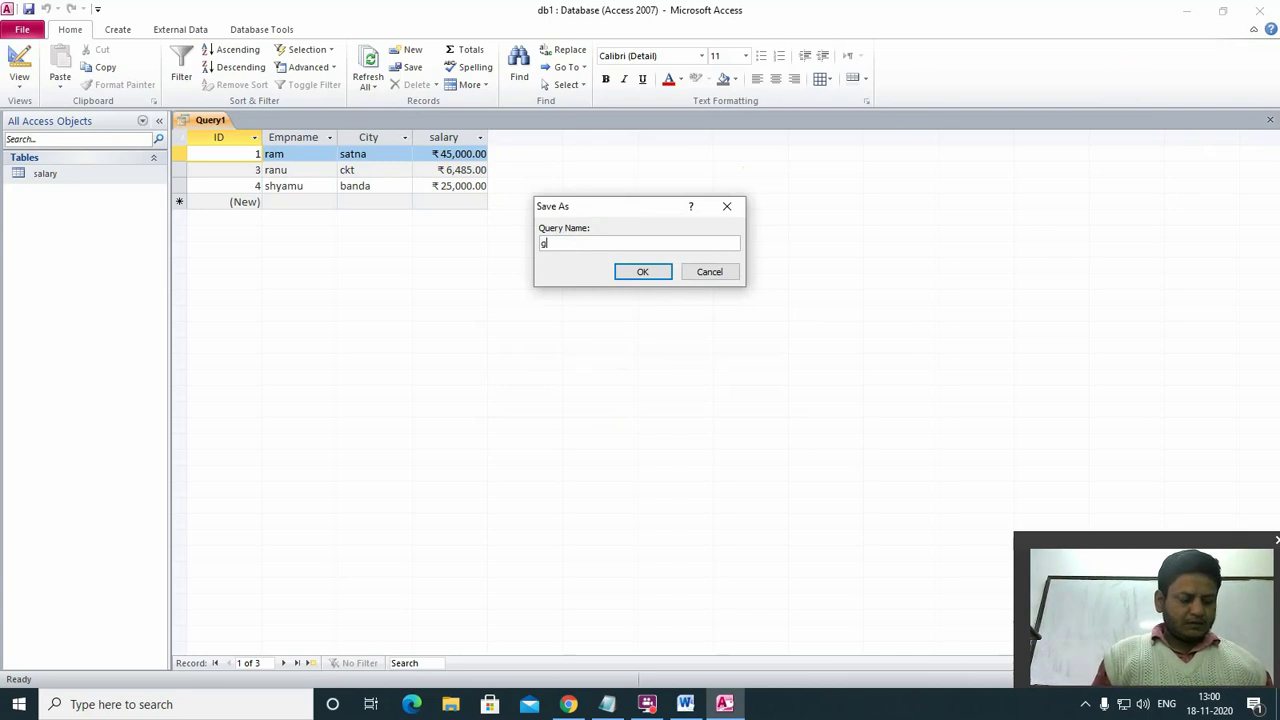
pyautogui.write('rether')
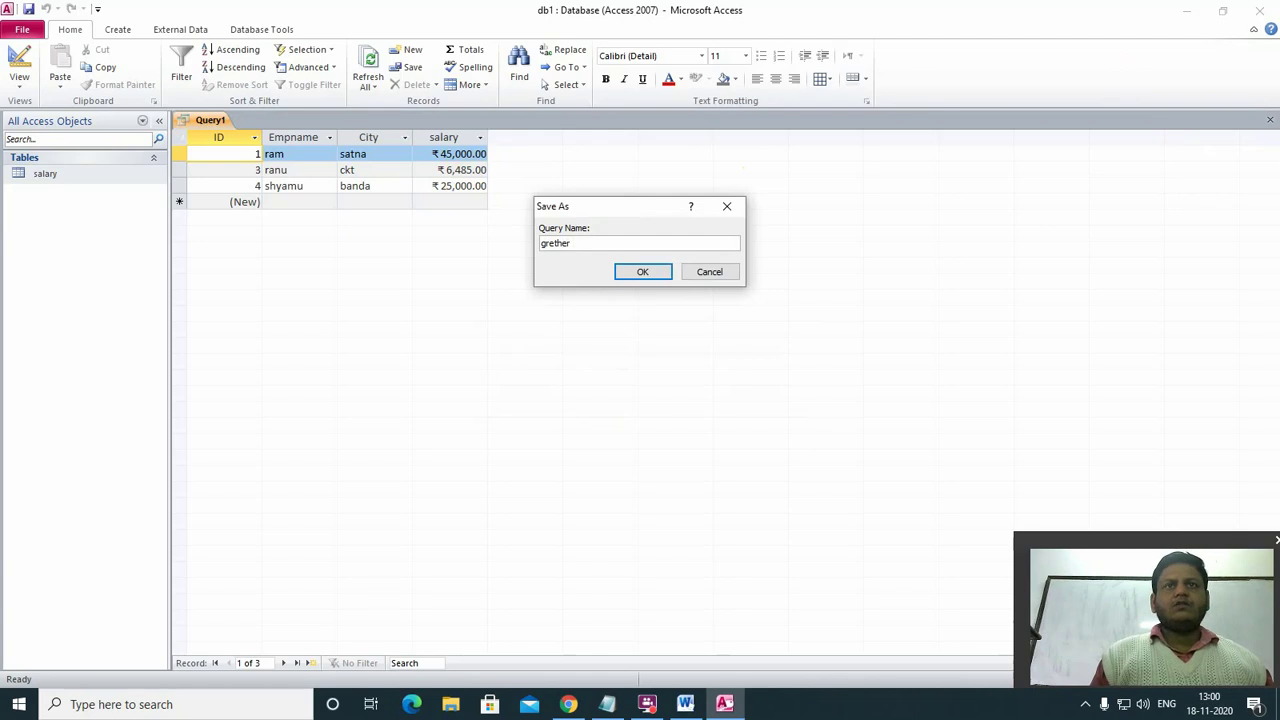
pyautogui.press('BackSpace')
pyautogui.press('BackSpace')
pyautogui.press('BackSpace')
pyautogui.press('BackSpace')
pyautogui.press('BackSpace')
pyautogui.press('BackSpace')
pyautogui.press('BackSpace')
pyautogui.press('BackSpace')
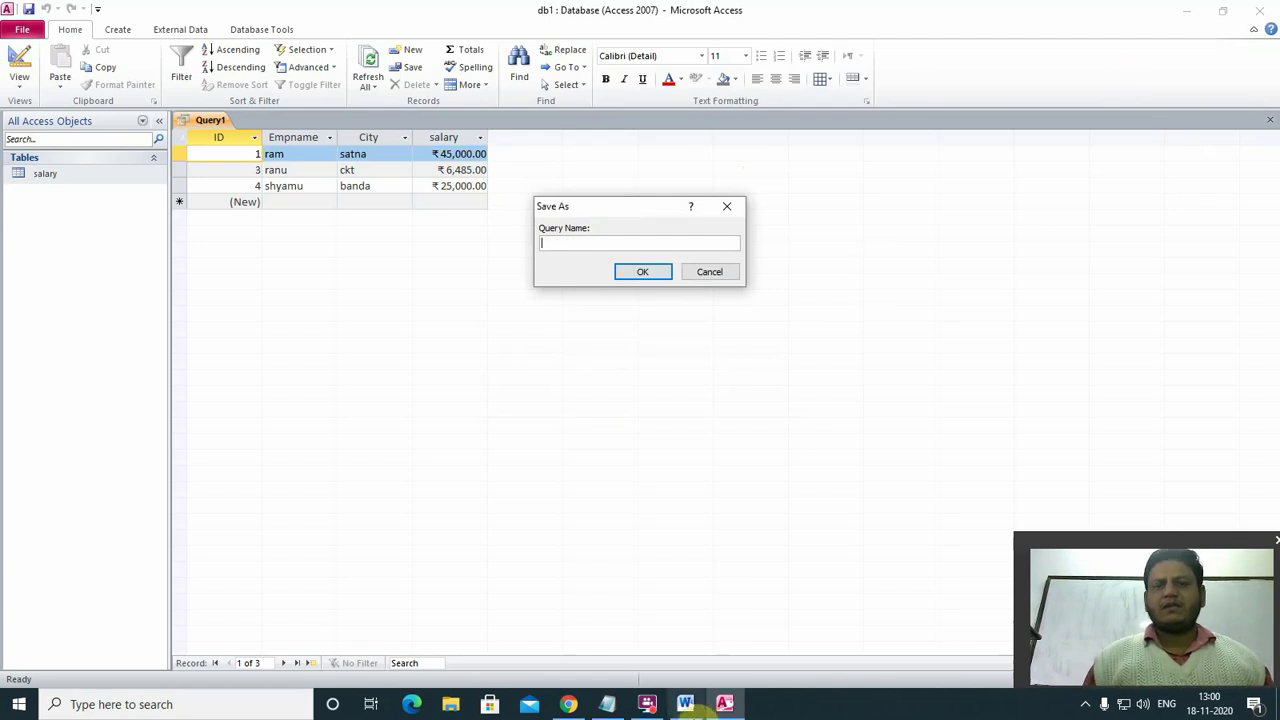
# Check the greater-than operator entries in the Table of operators document in Word, and return to Access.
pyautogui.click(685, 704)
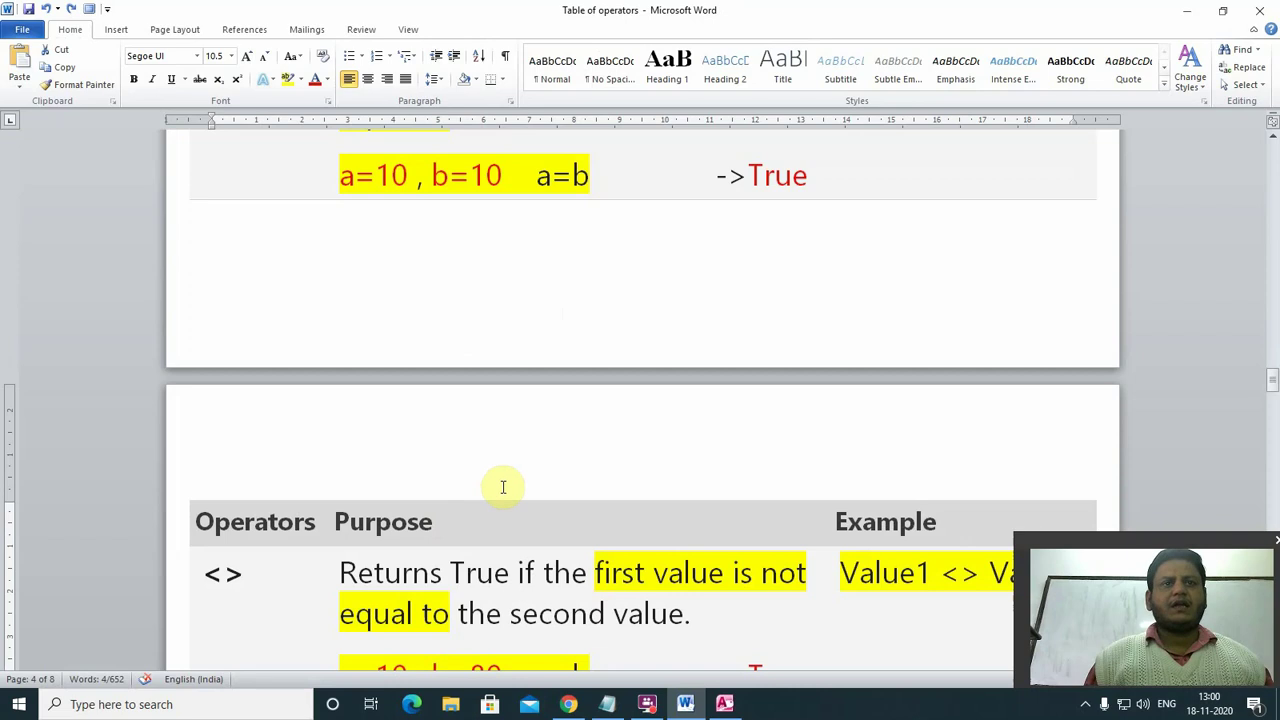
pyautogui.scroll(-3, 501, 488)
pyautogui.scroll(6, 501, 480)
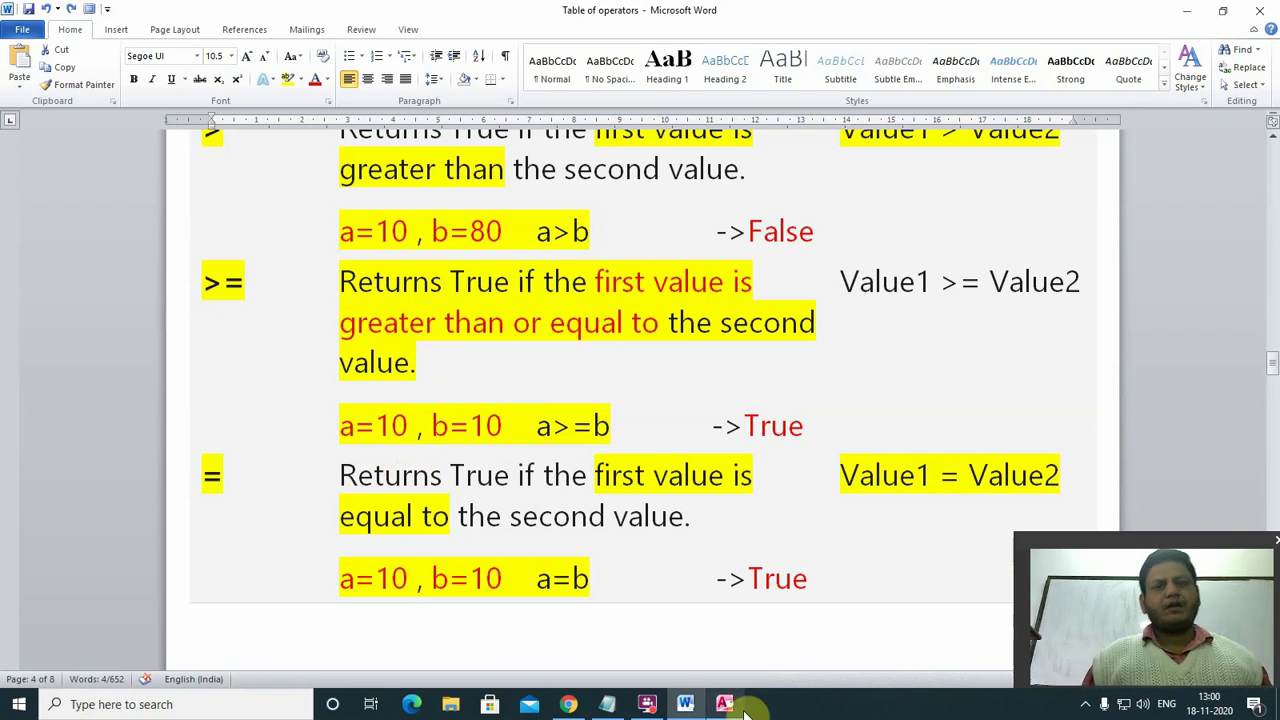
pyautogui.click(728, 610)
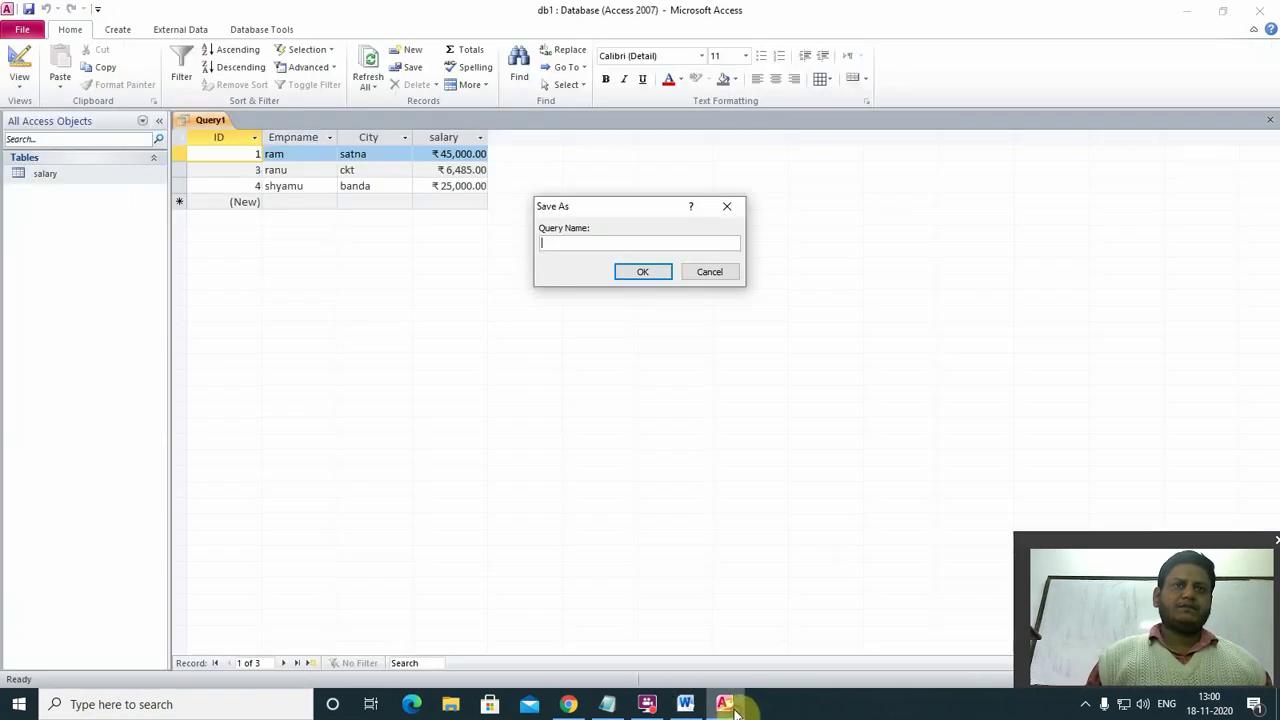
# Save the query under the name greater 5000, and open it briefly to check its records.
pyautogui.write('gr')
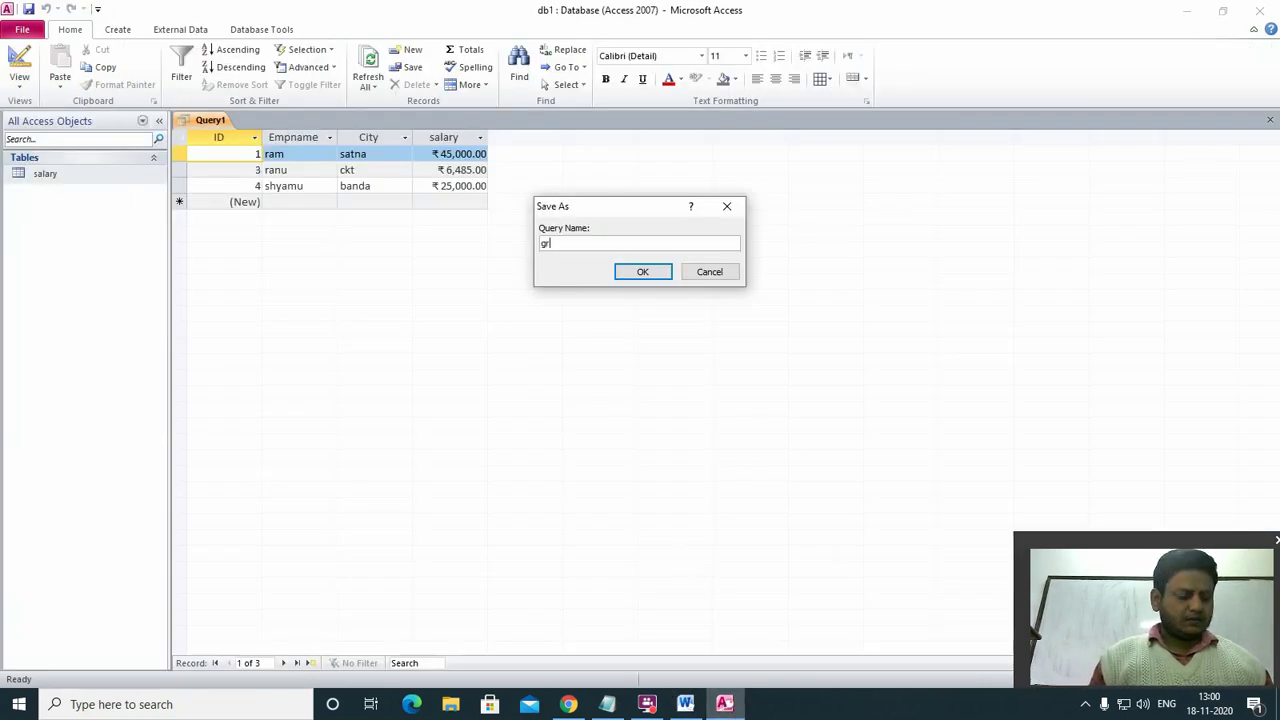
pyautogui.write('eater ')
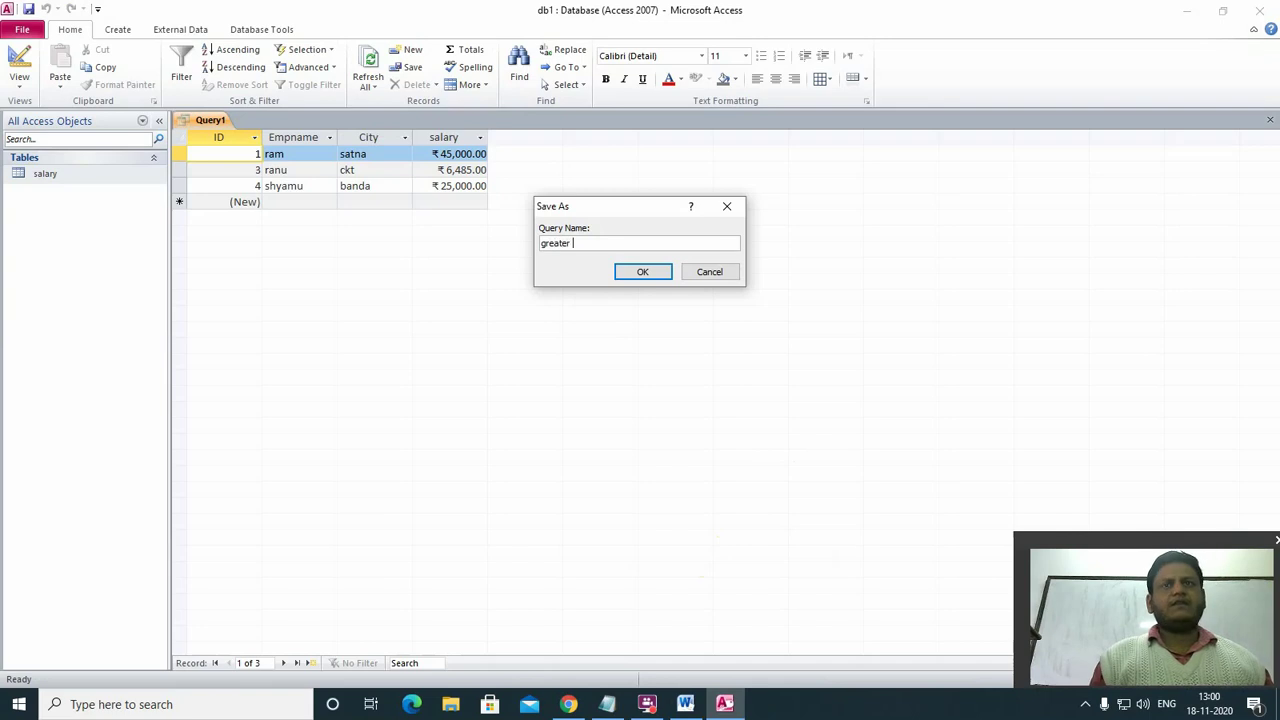
pyautogui.write('5000')
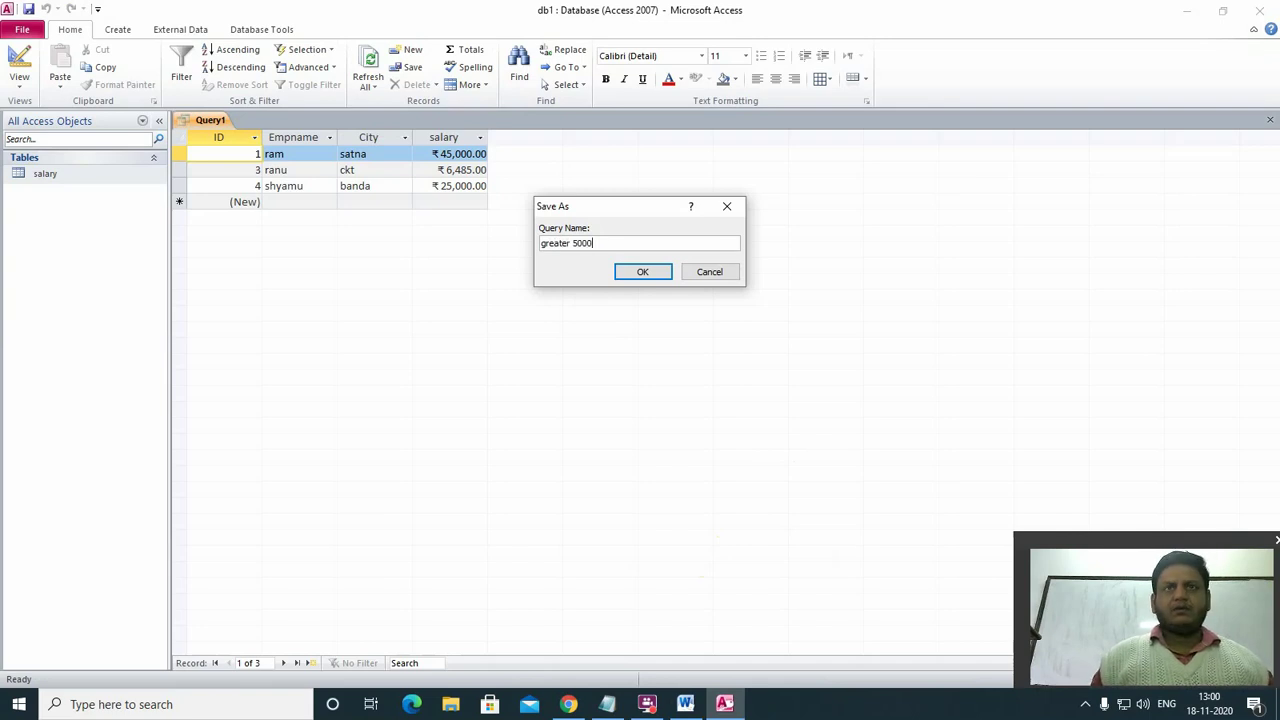
pyautogui.click(644, 273)
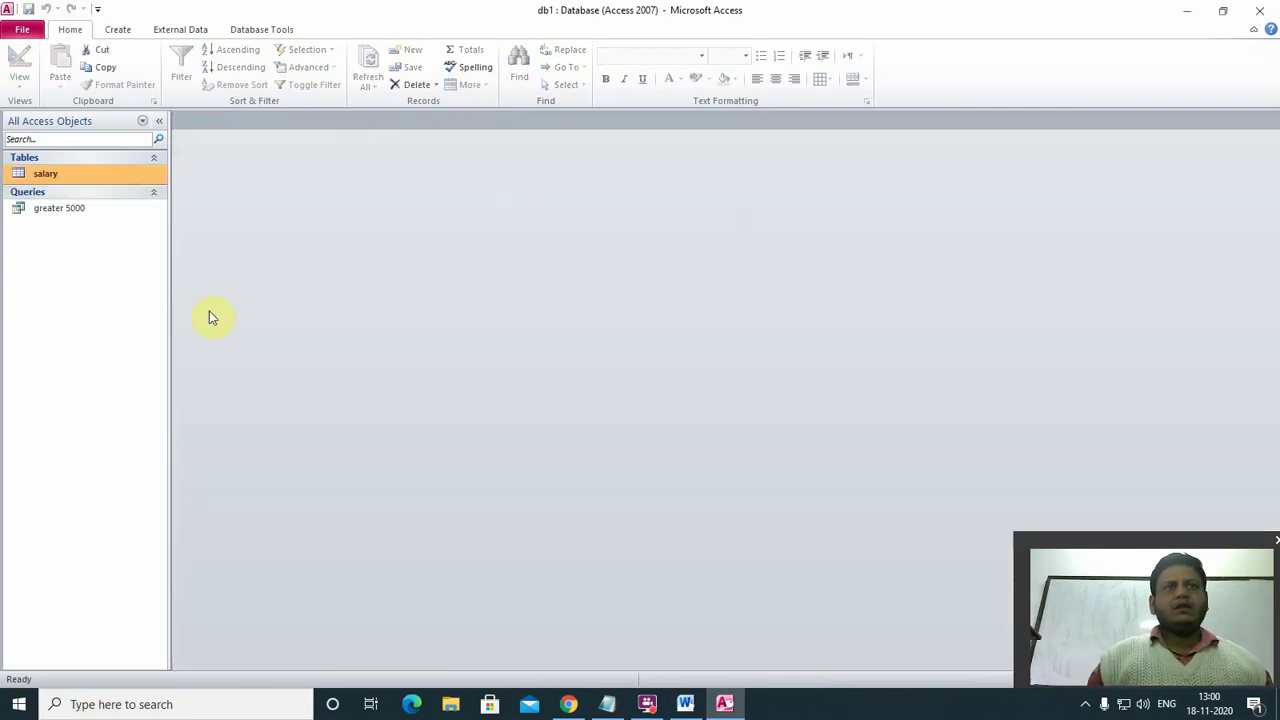
pyautogui.doubleClick(69, 210)
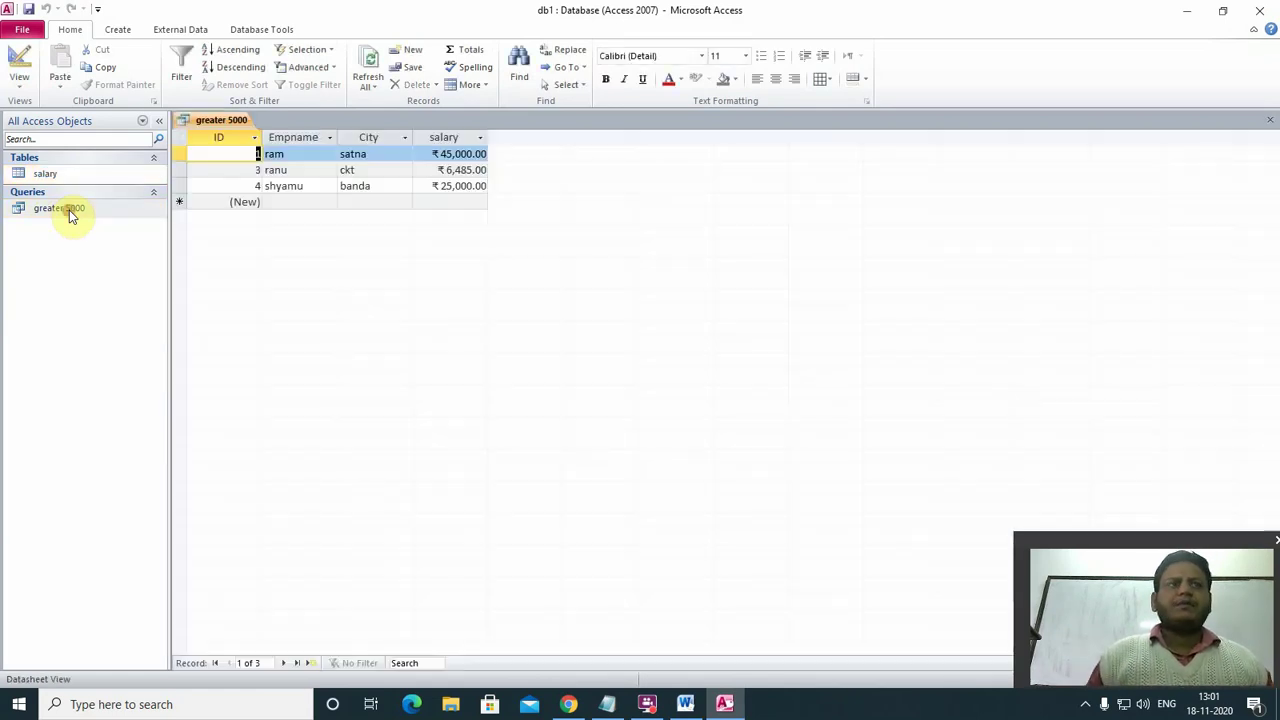
pyautogui.click(1271, 125)
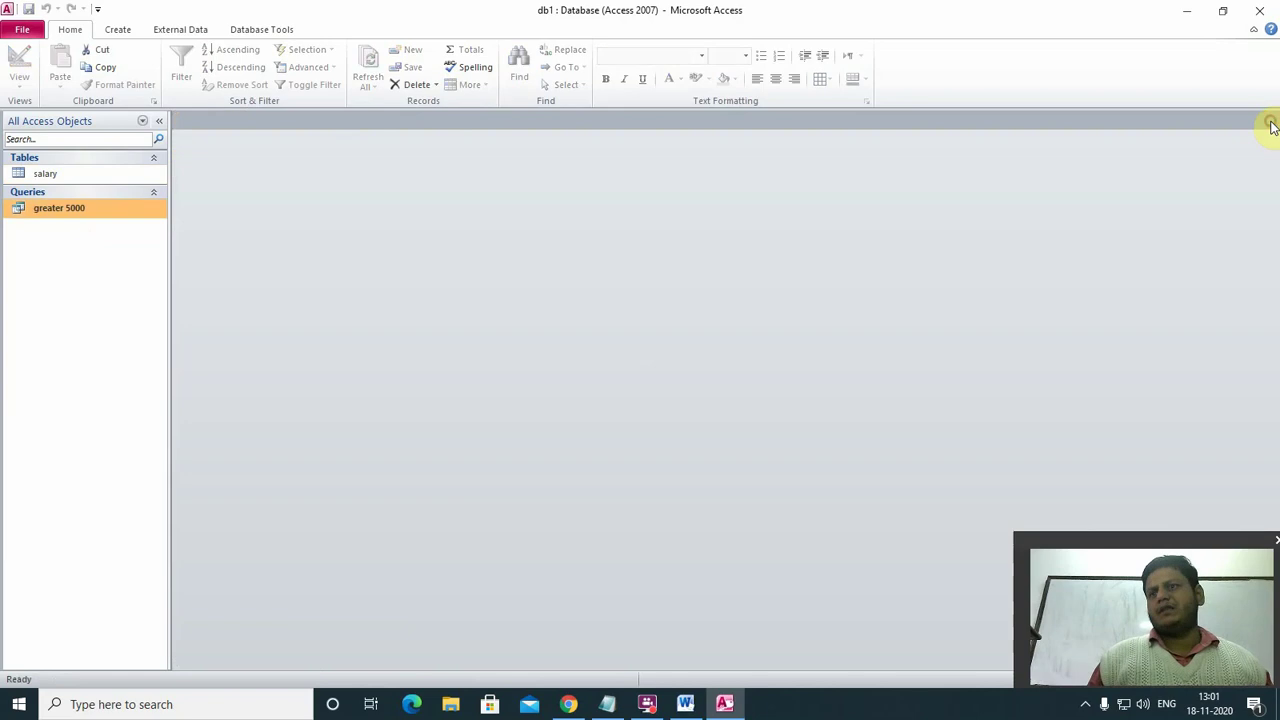
# Add a new record to the salary table with the employee's name, city ckt and salary 8000.
pyautogui.doubleClick(68, 176)
pyautogui.click(297, 250)
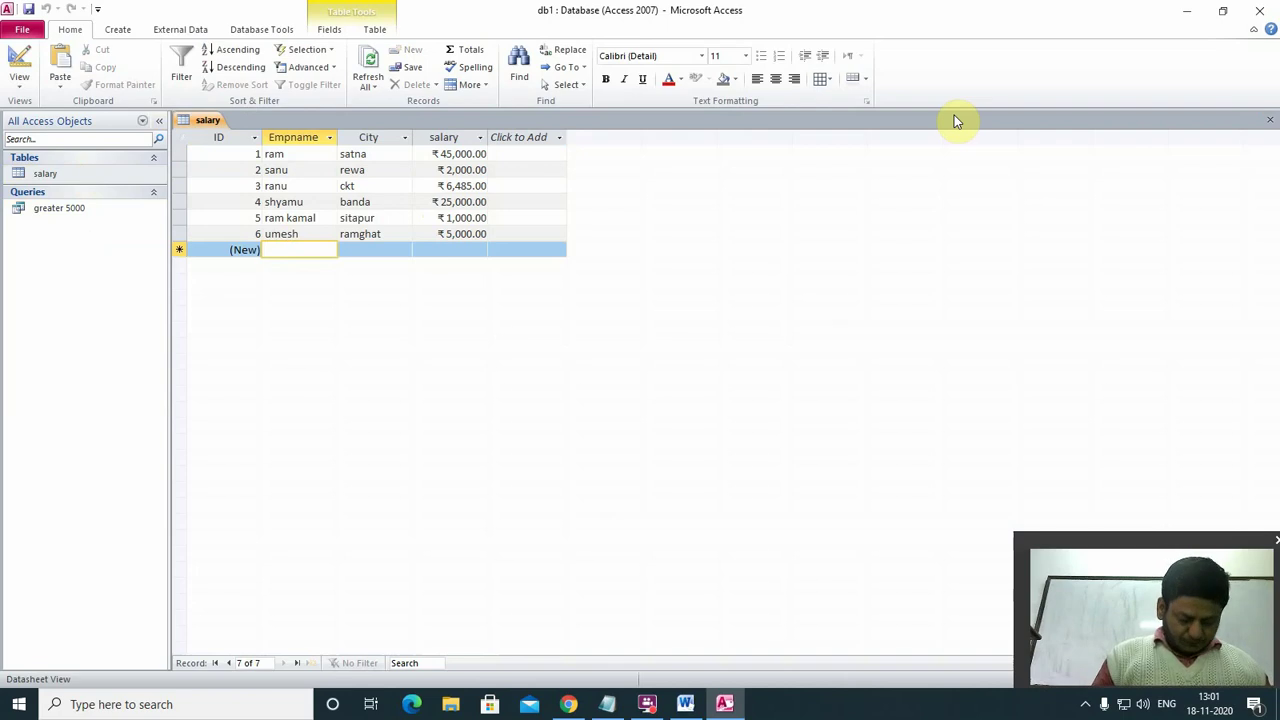
pyautogui.write('ram')
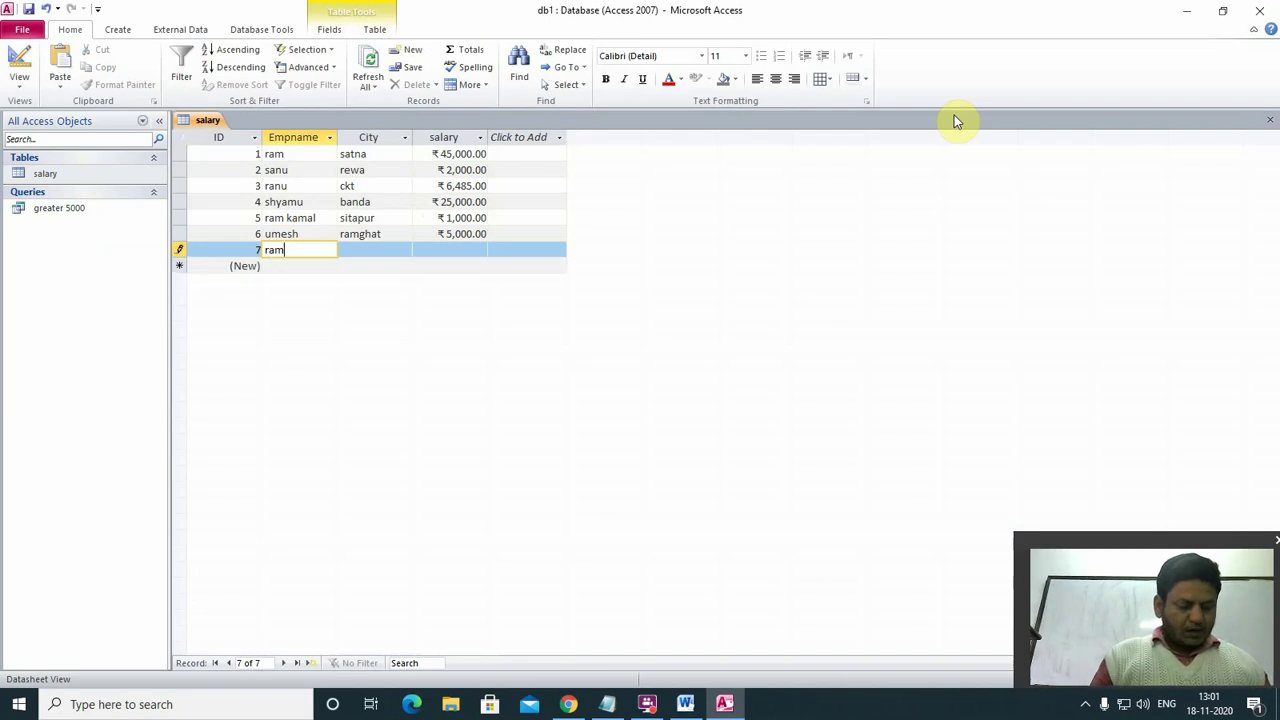
pyautogui.write(' narayan')
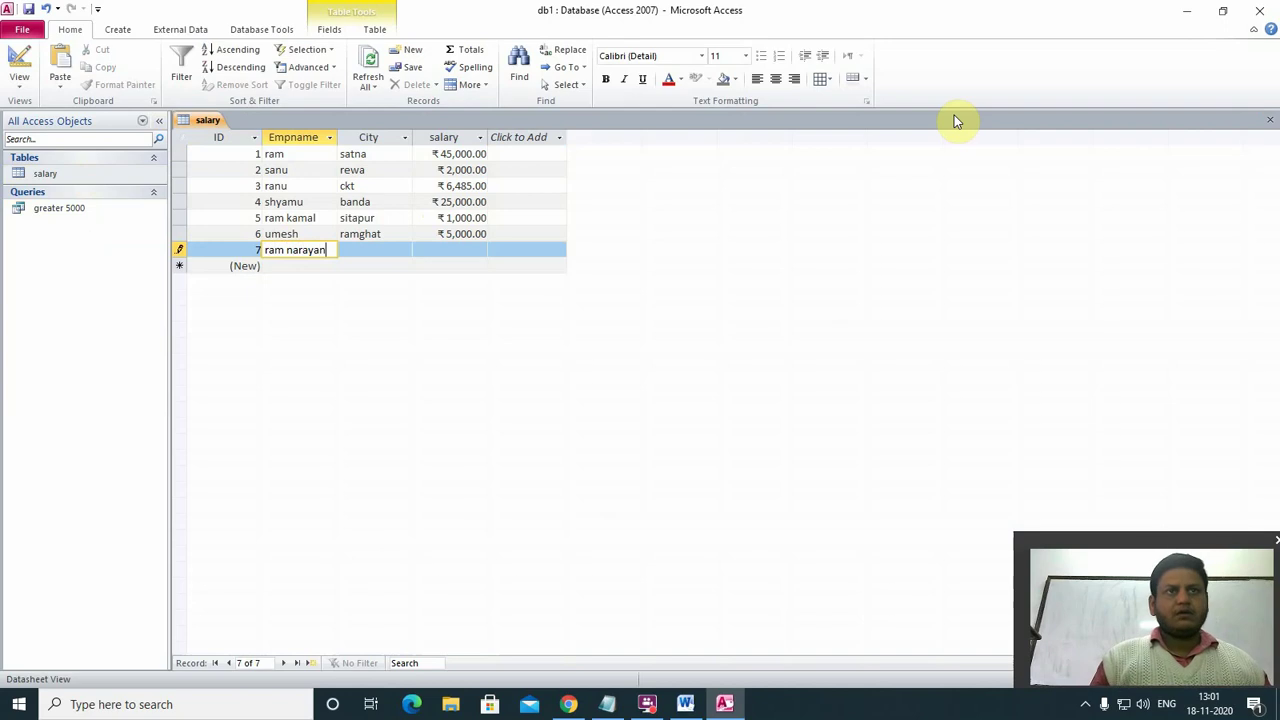
pyautogui.press('Tab')
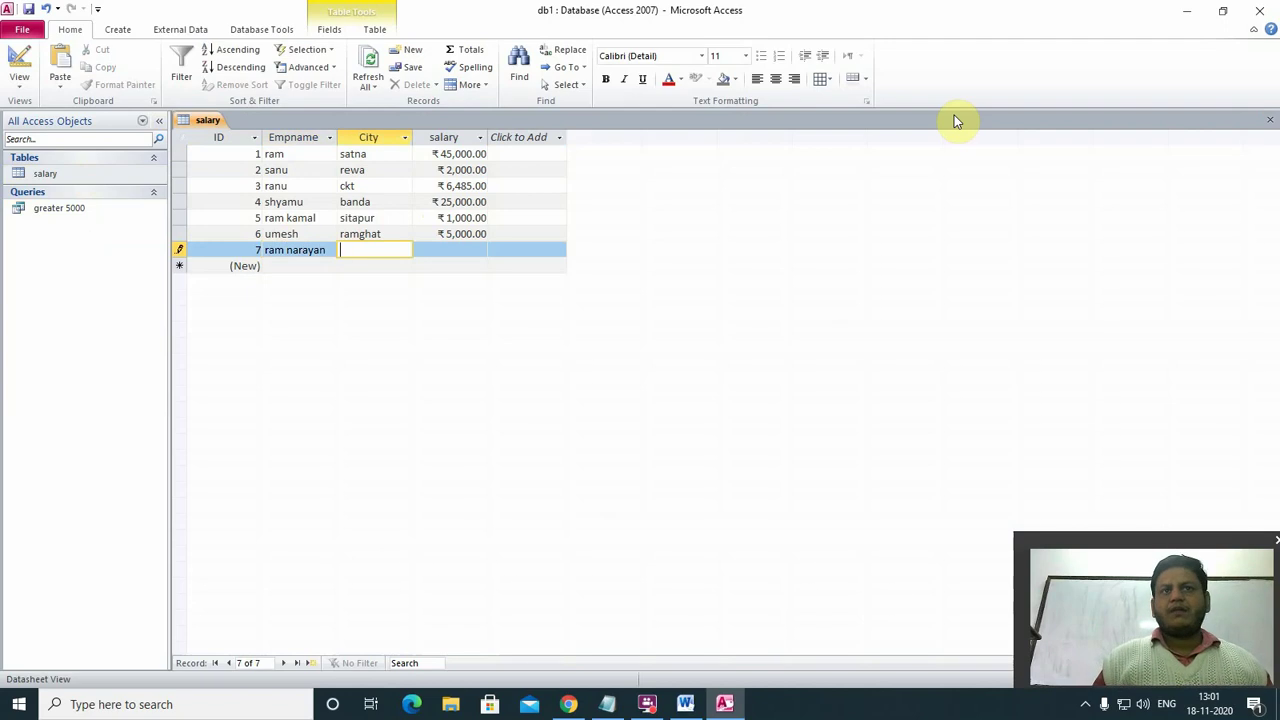
pyautogui.write('ckt')
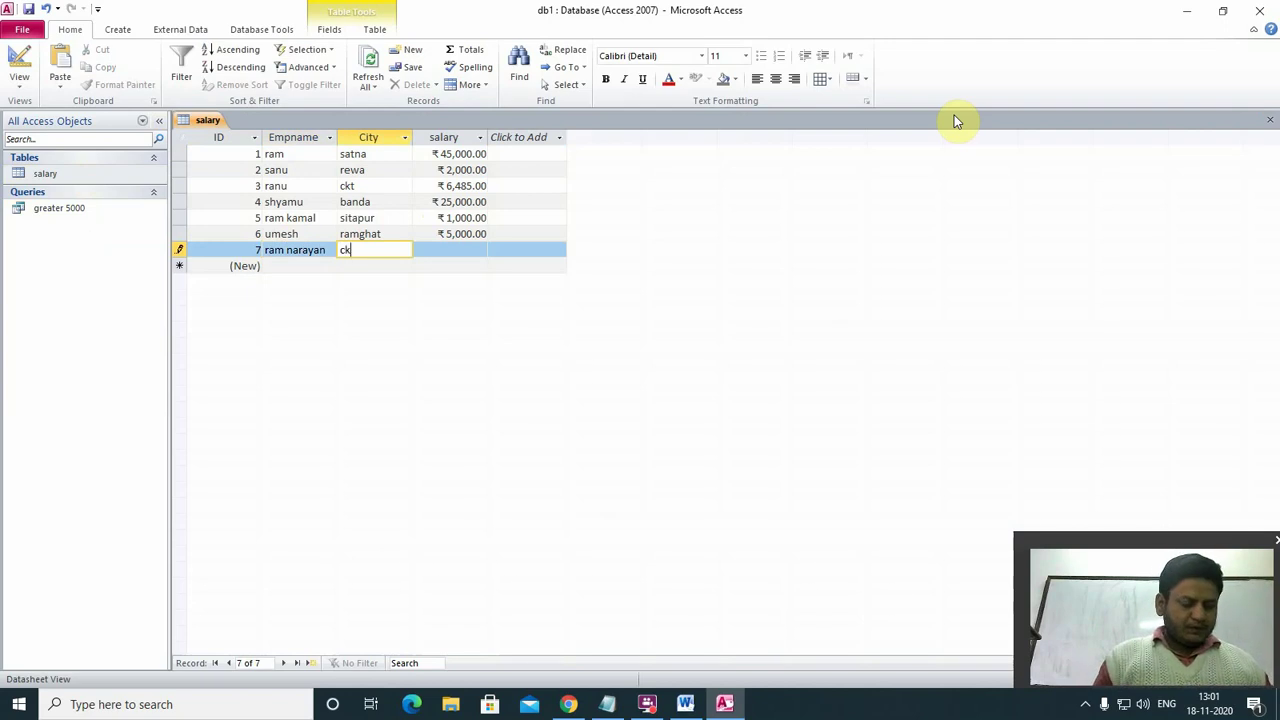
pyautogui.press('Tab')
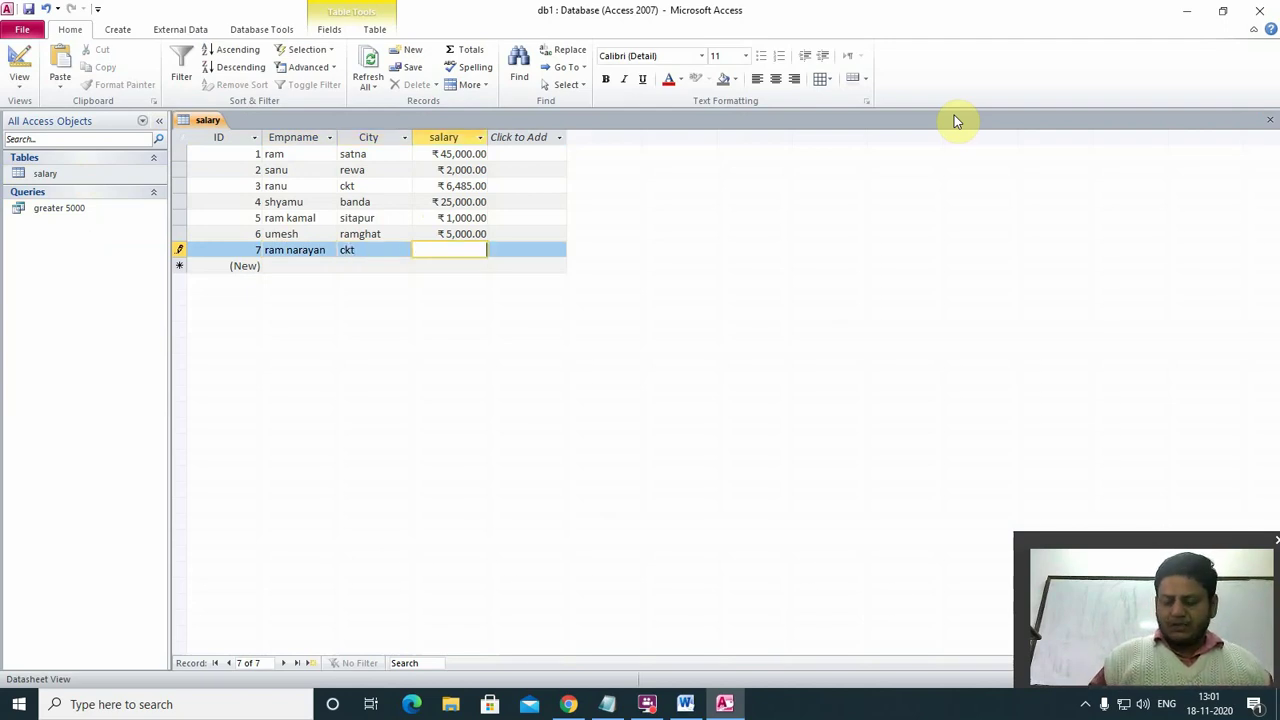
pyautogui.write('8000')
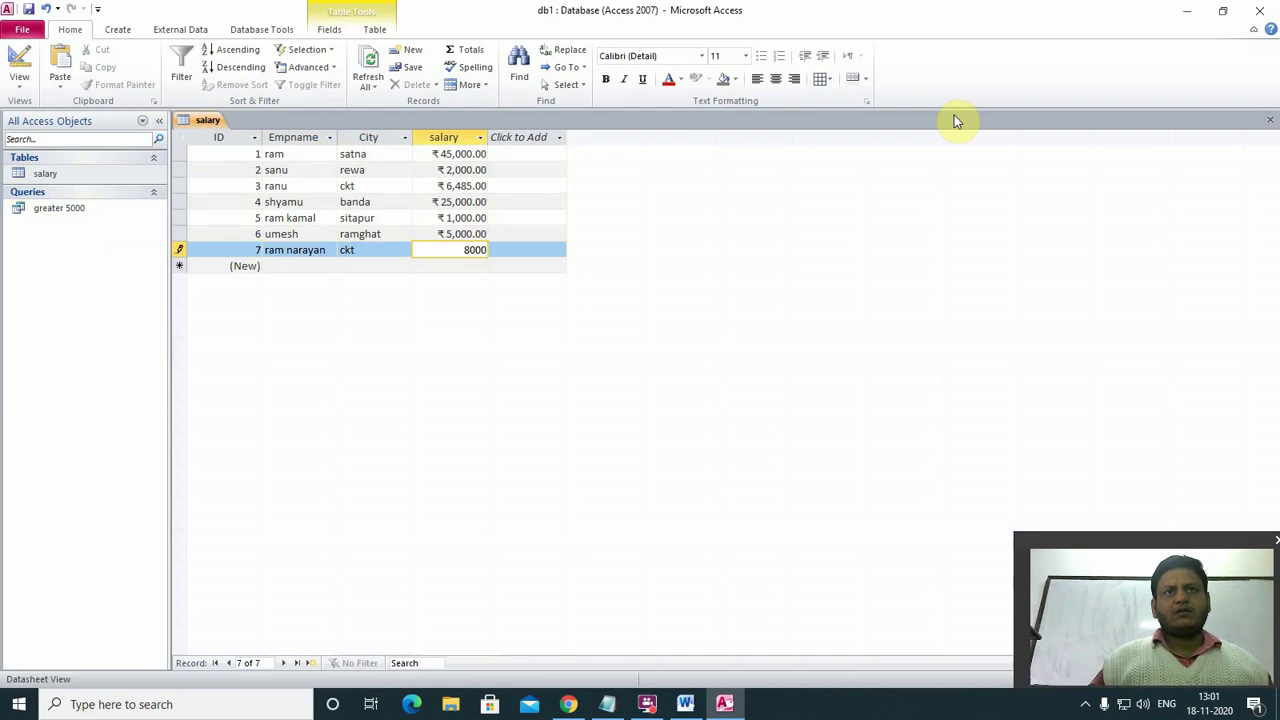
pyautogui.click(551, 266)
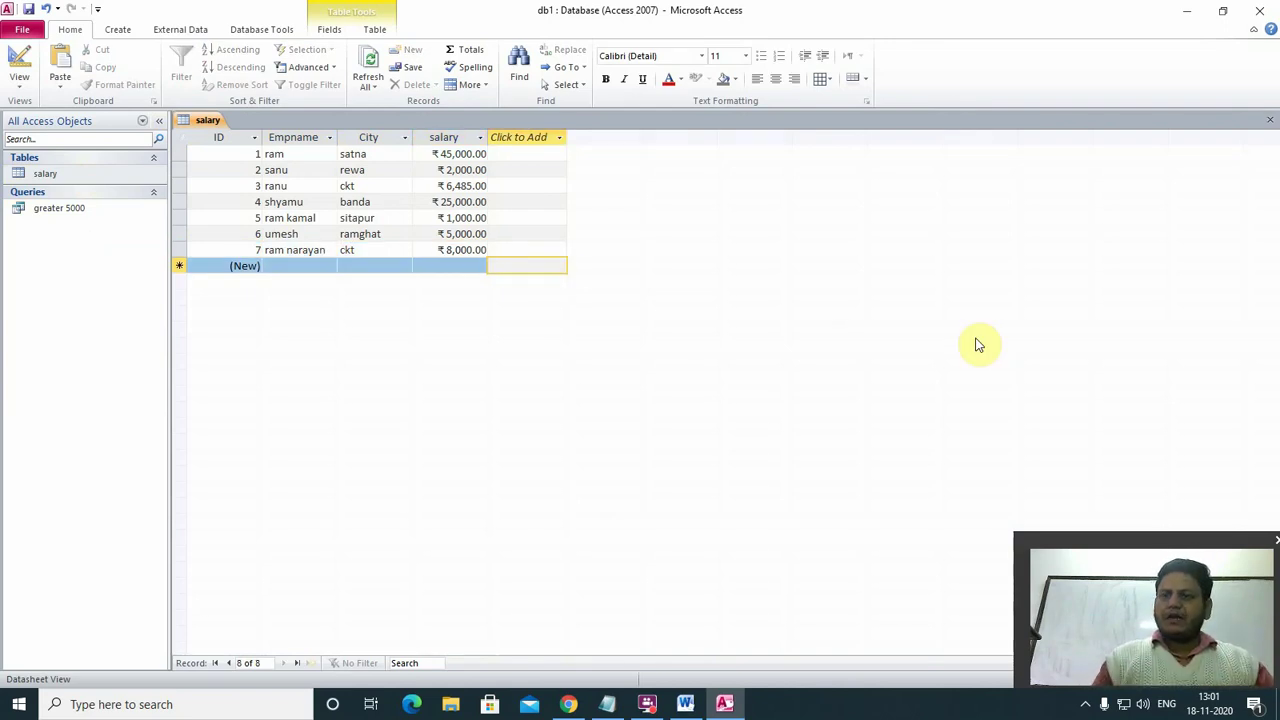
# Open the greater 5000 query and compare its records with those in the salary table.
pyautogui.doubleClick(56, 210)
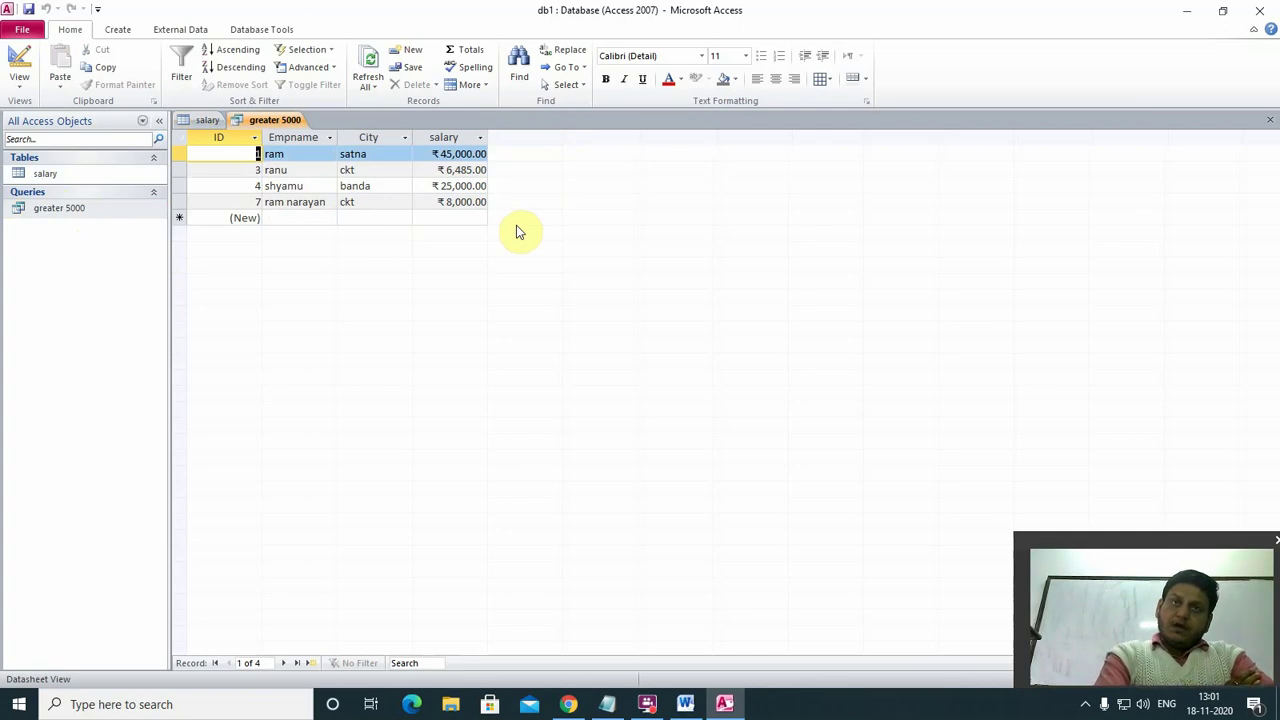
pyautogui.click(210, 127)
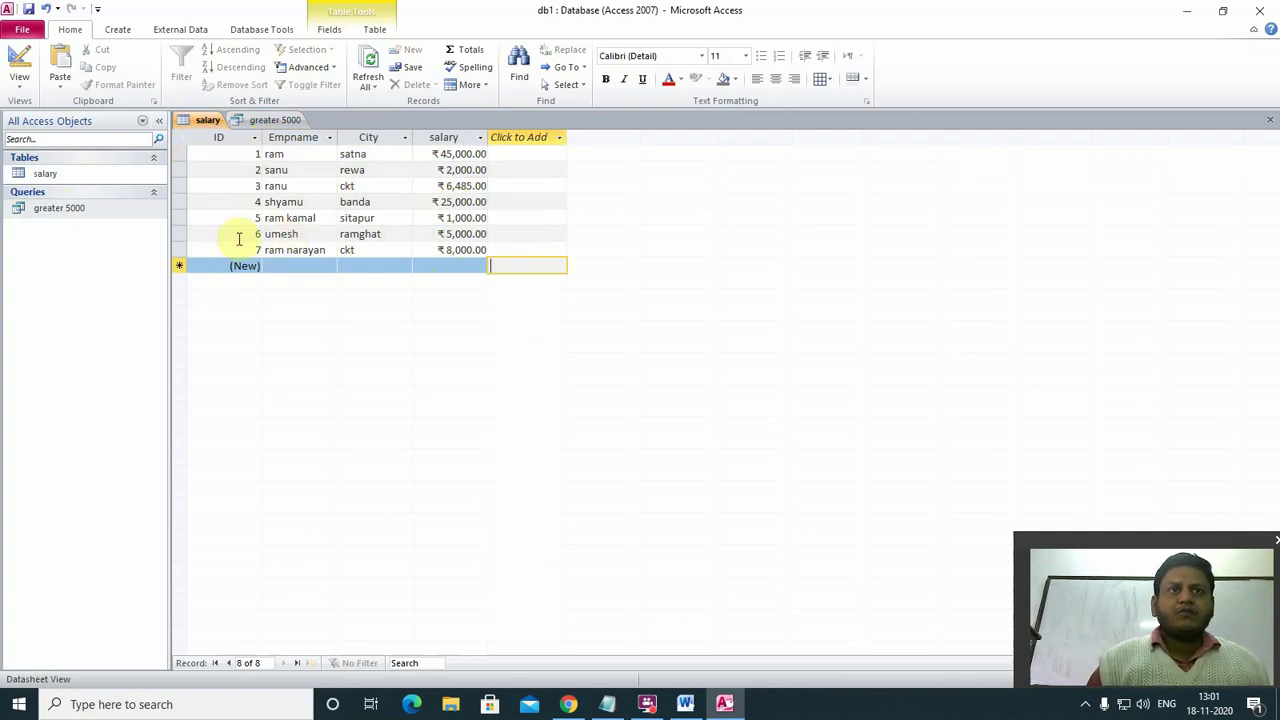
pyautogui.doubleClick(71, 209)
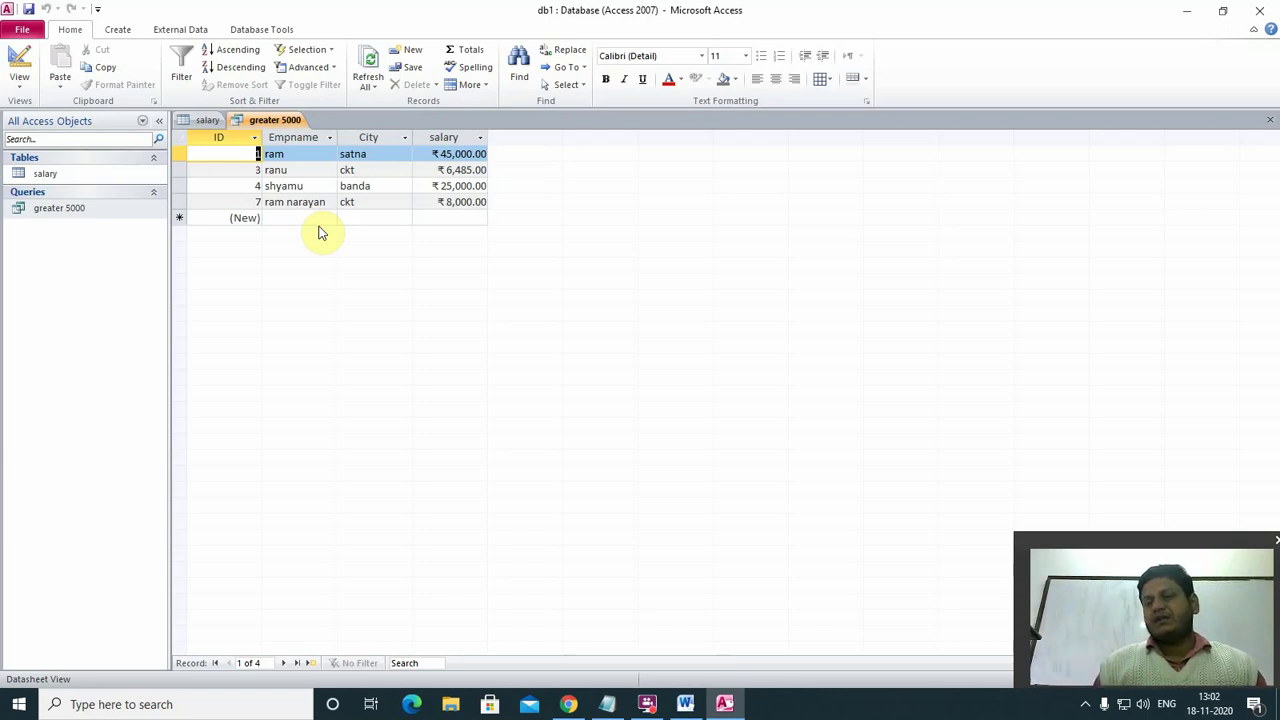
# Change the salary criterion of the greater 5000 query to >=5000 in design view and run the query.
pyautogui.rightClick(77, 208)
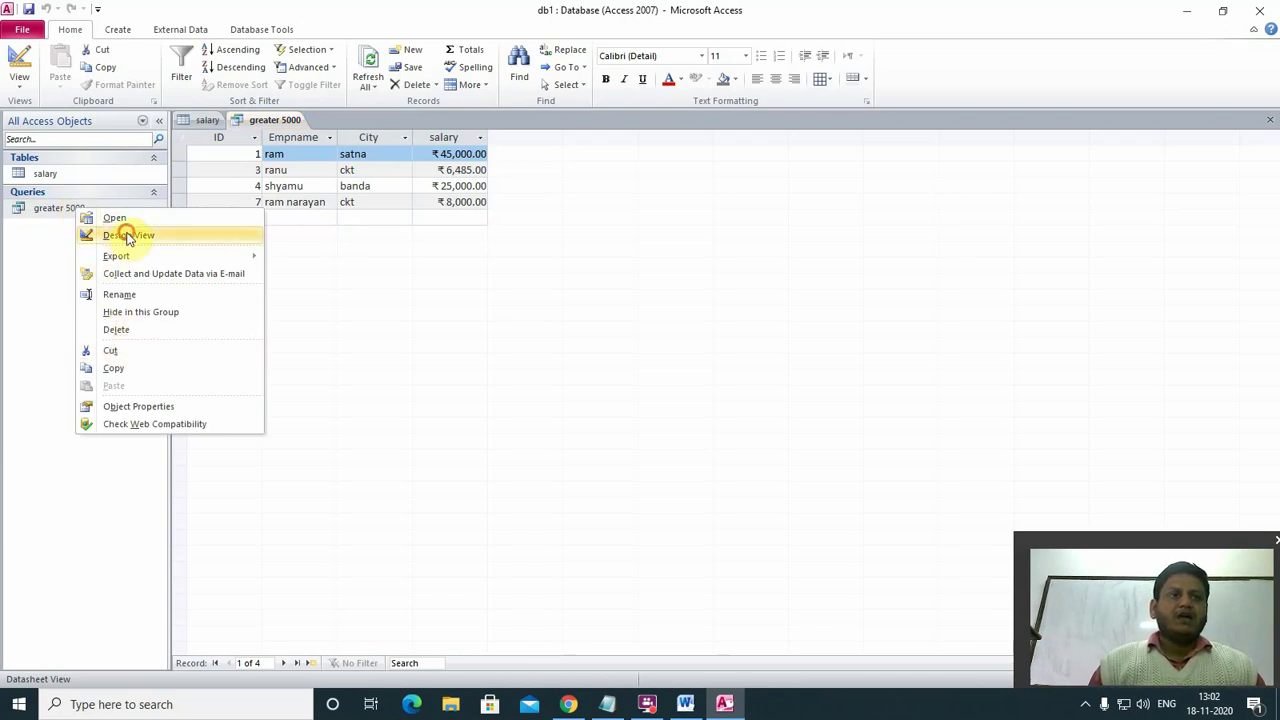
pyautogui.click(128, 235)
pyautogui.click(515, 544)
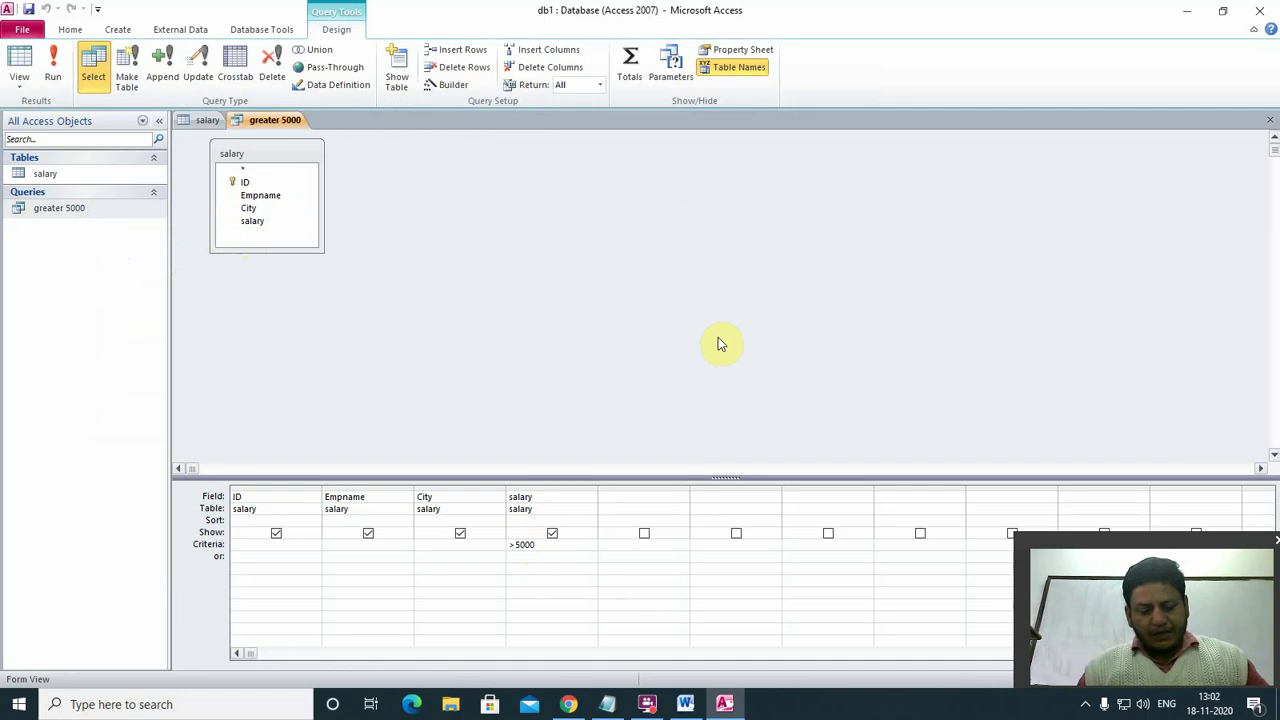
pyautogui.write('=')
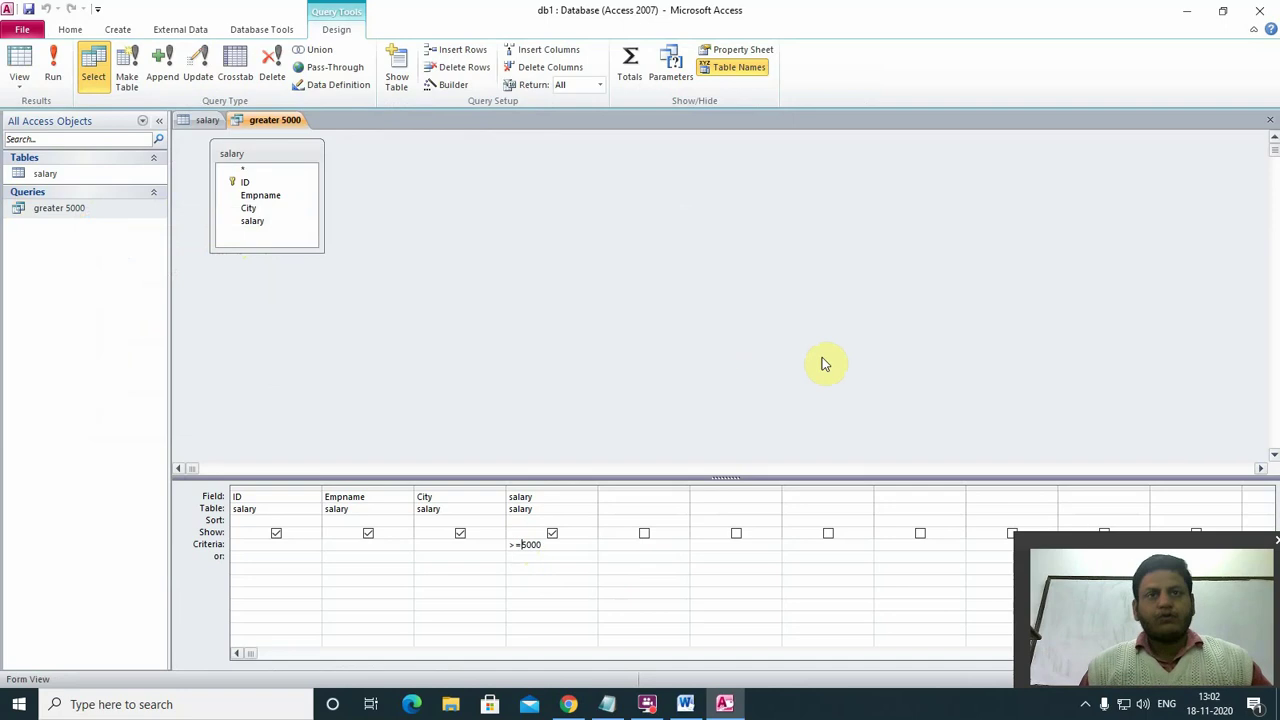
pyautogui.click(55, 62)
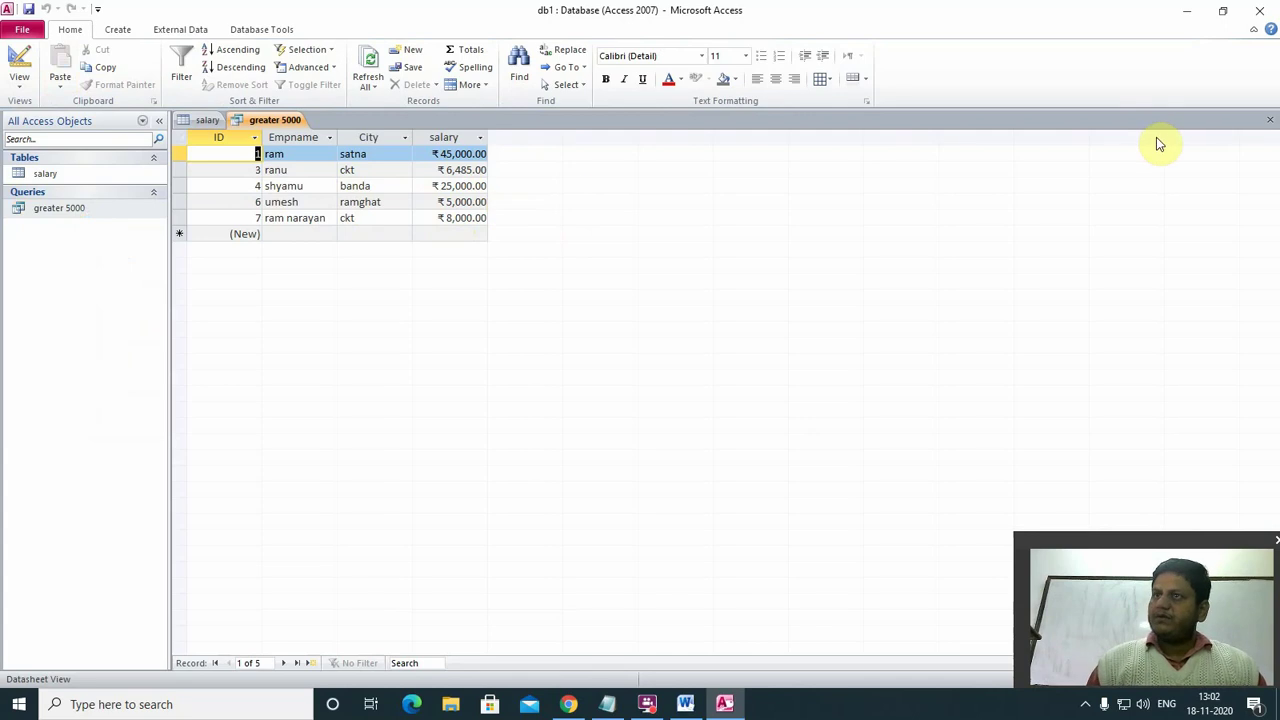
# Close the greater 5000 query with its design changes saved, close the salary table, and reopen the query.
pyautogui.click(1269, 120)
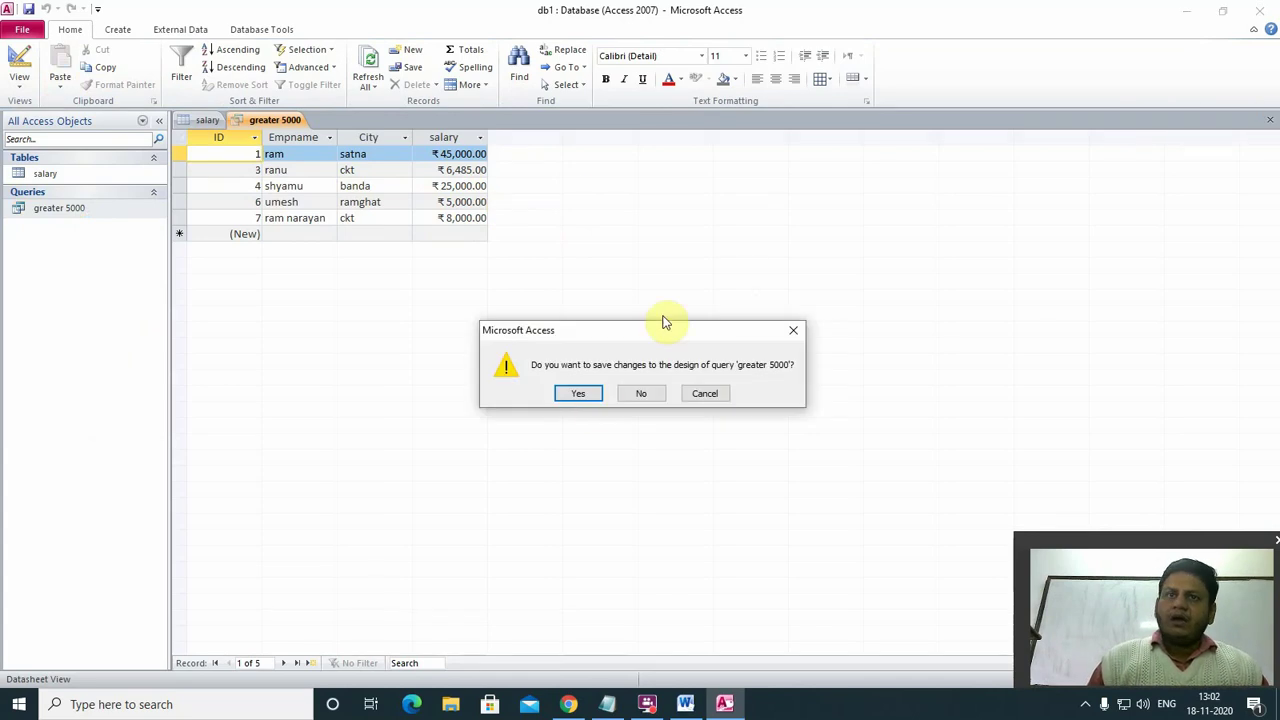
pyautogui.click(578, 393)
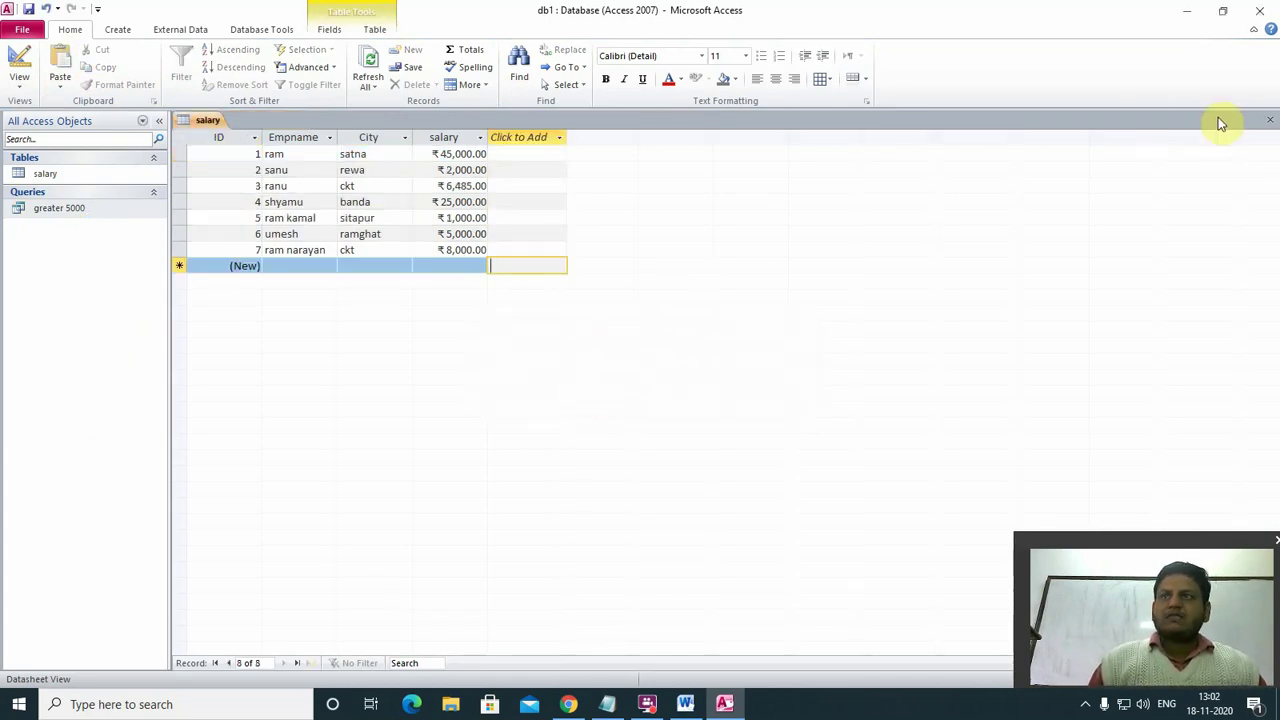
pyautogui.click(1269, 120)
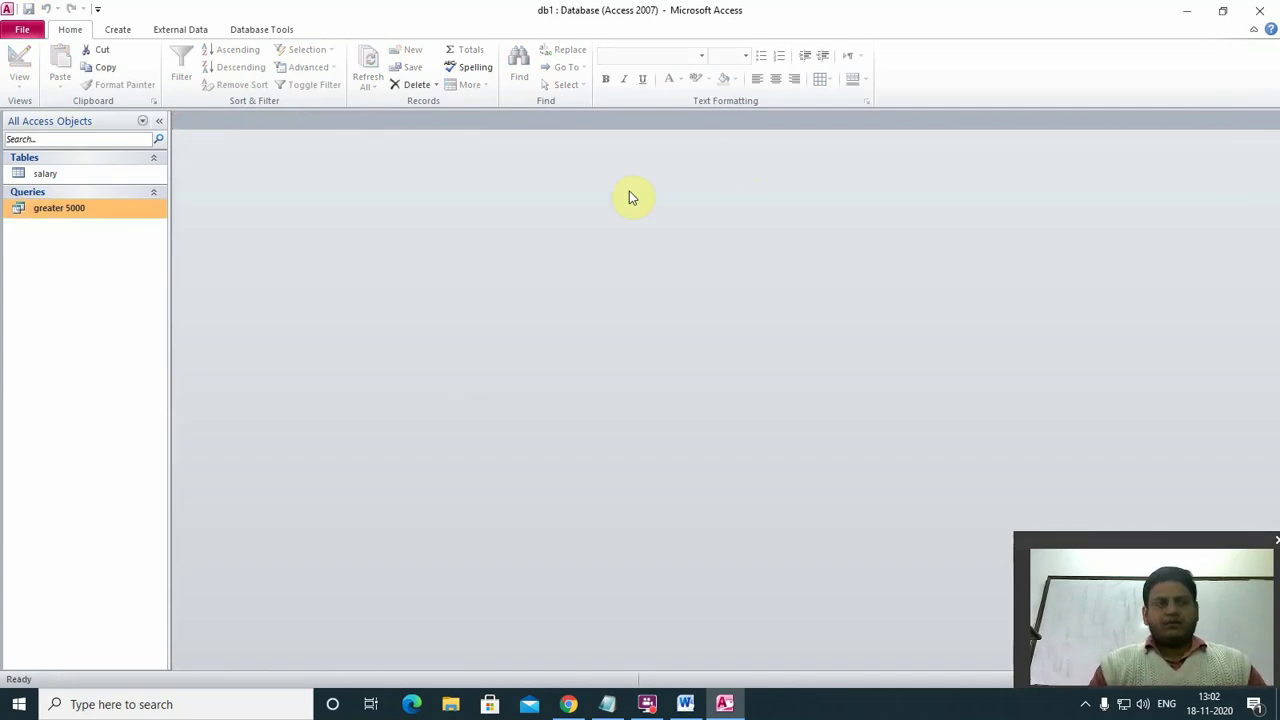
pyautogui.doubleClick(82, 208)
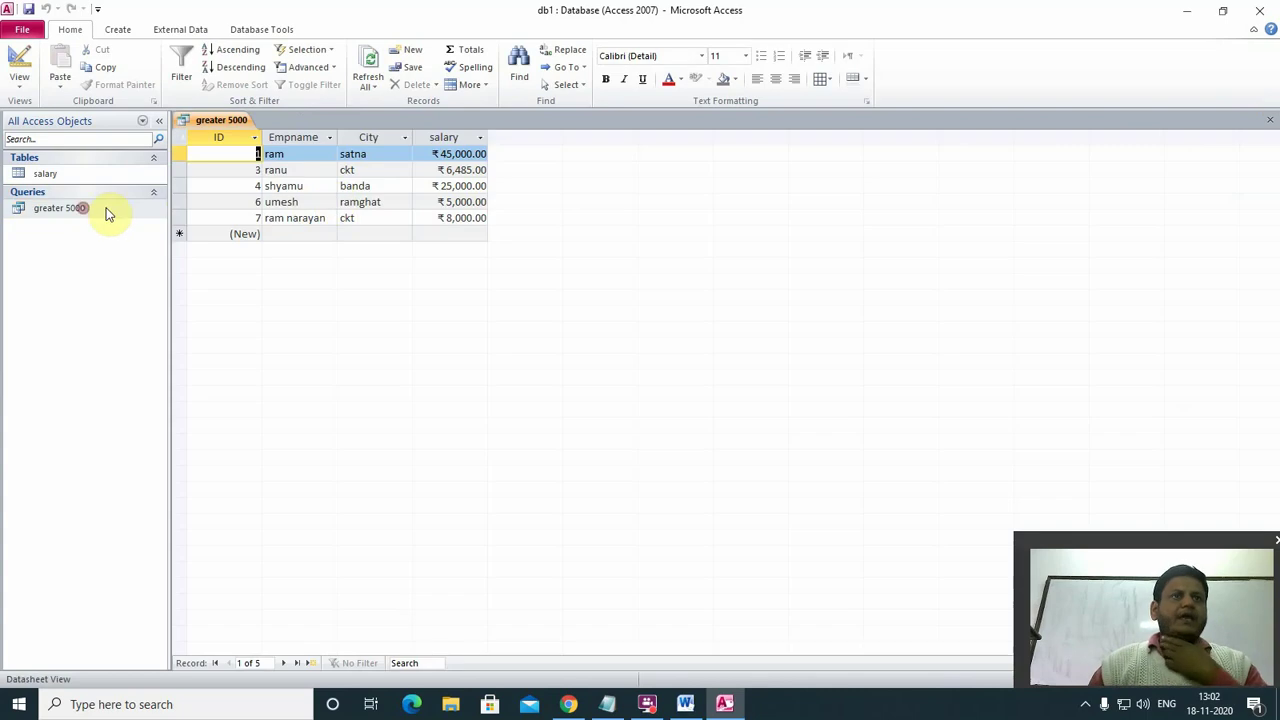